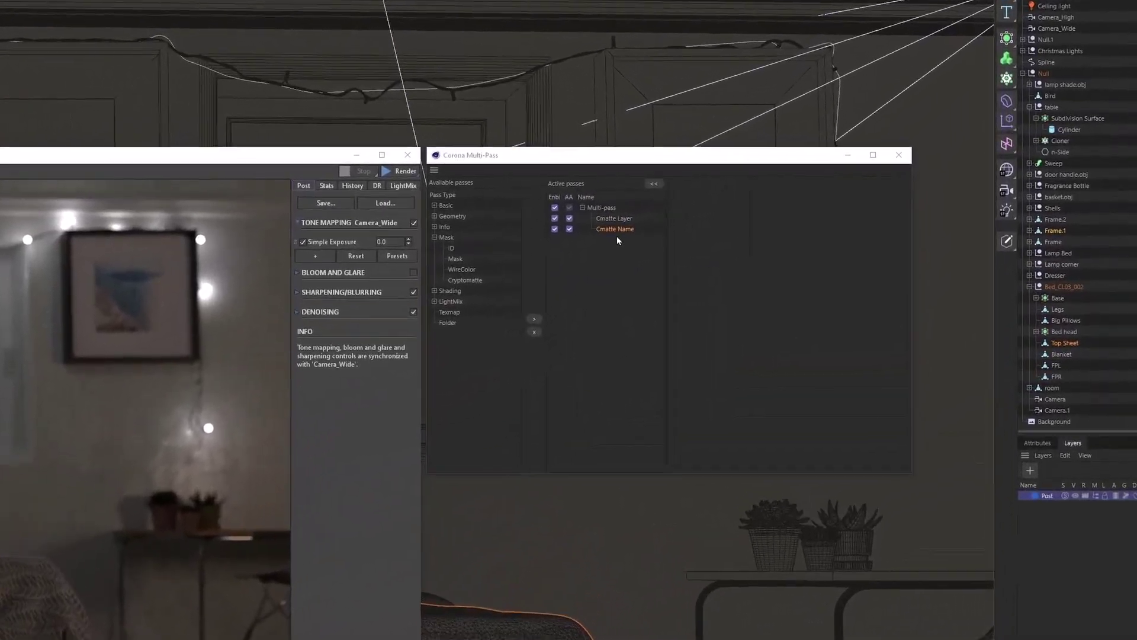
- Compare the Cmatte Layer and Cmatte Name Cryptomatte passes, ending on Cmatte Layer (ID type Layer)
click(696, 202)
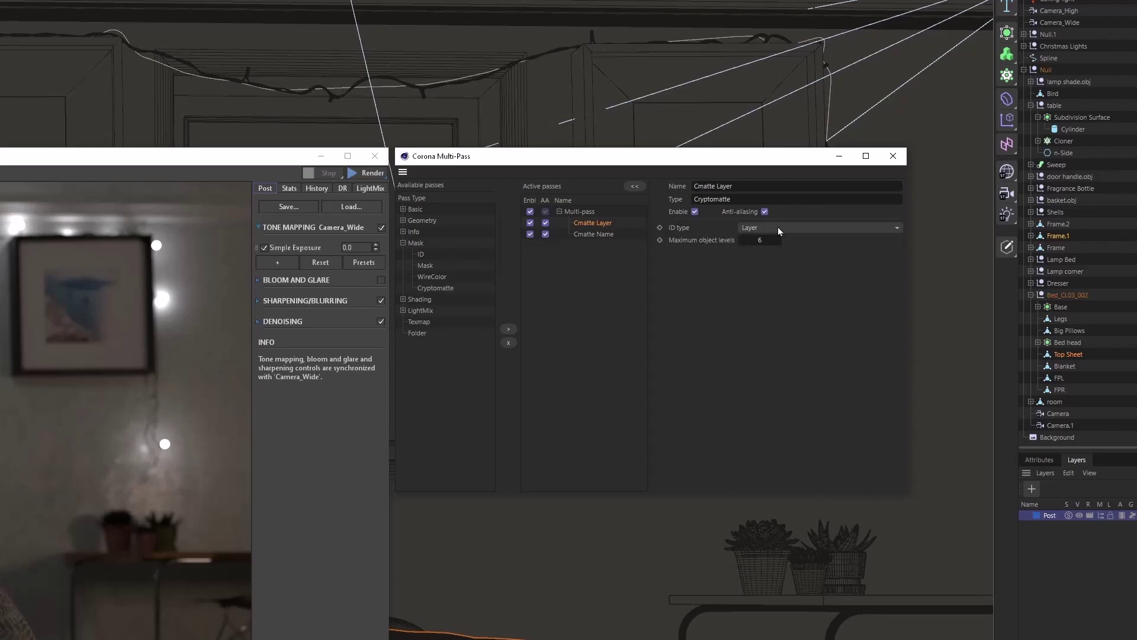
click(597, 235)
click(608, 223)
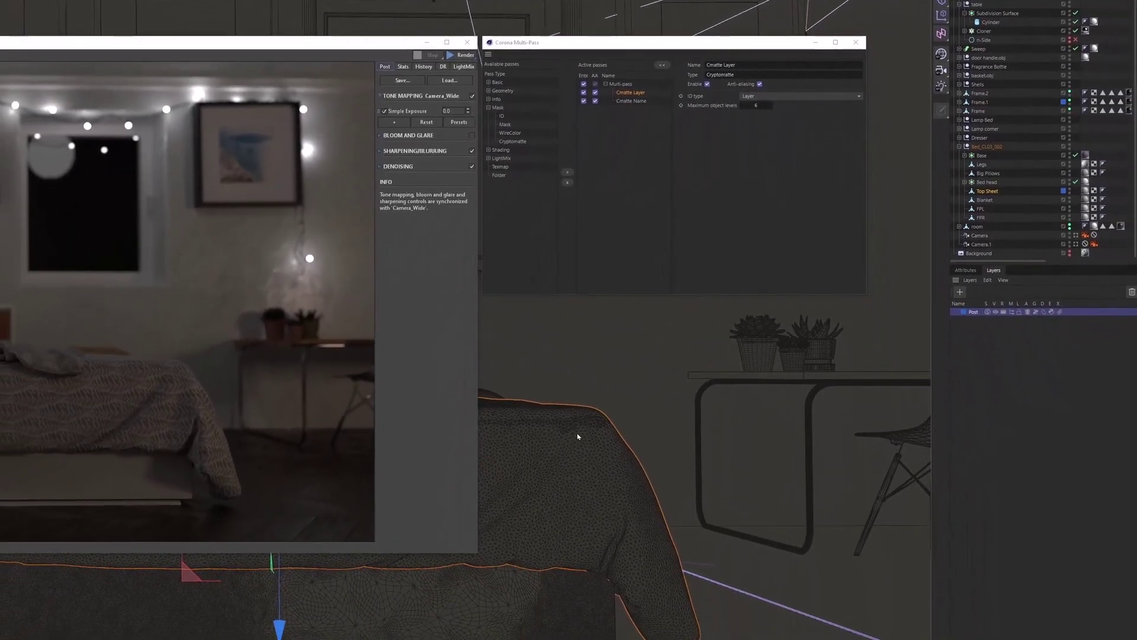
- Select Frame.1, the left picture frame, and bring the Corona VFB bedroom render back into view
drag(383, 47, 431, 319)
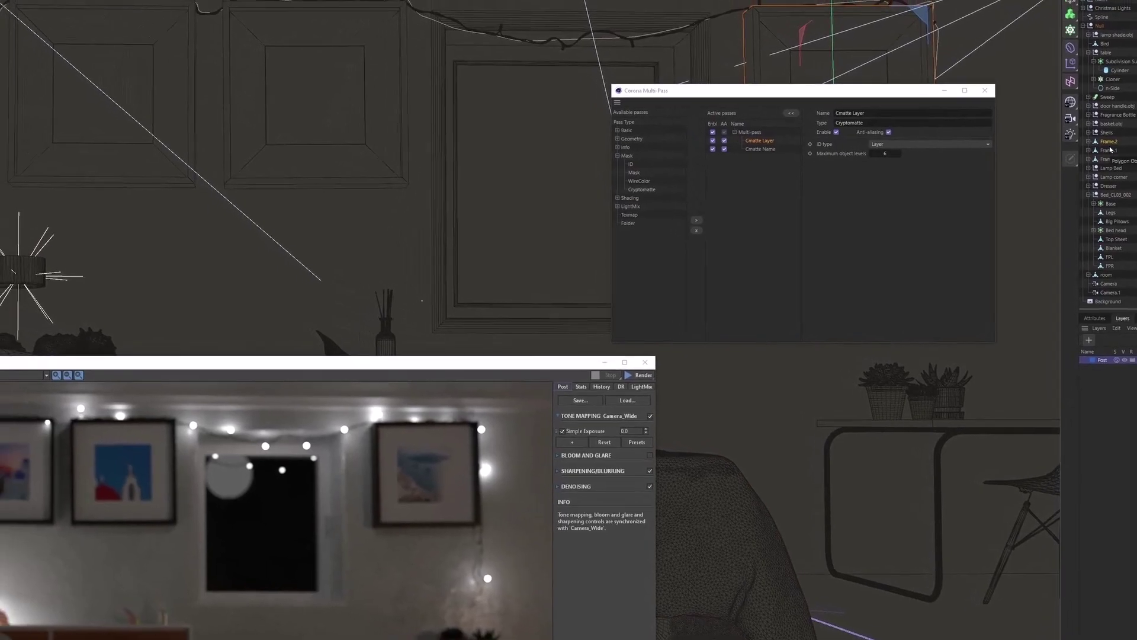
click(1108, 150)
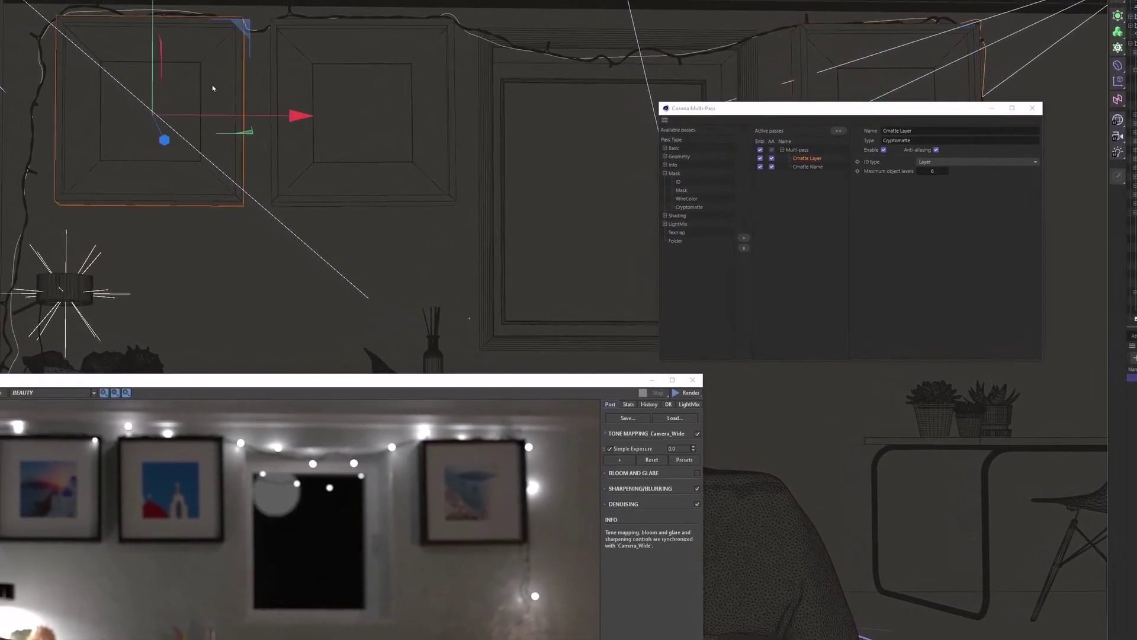
drag(447, 375, 793, 62)
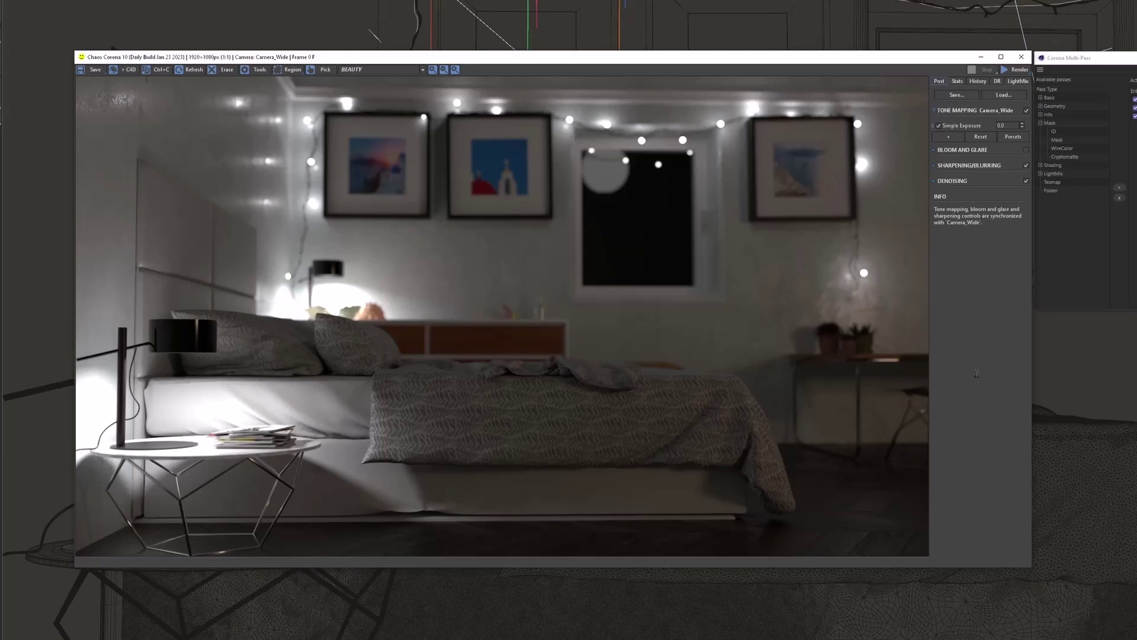
click(93, 70)
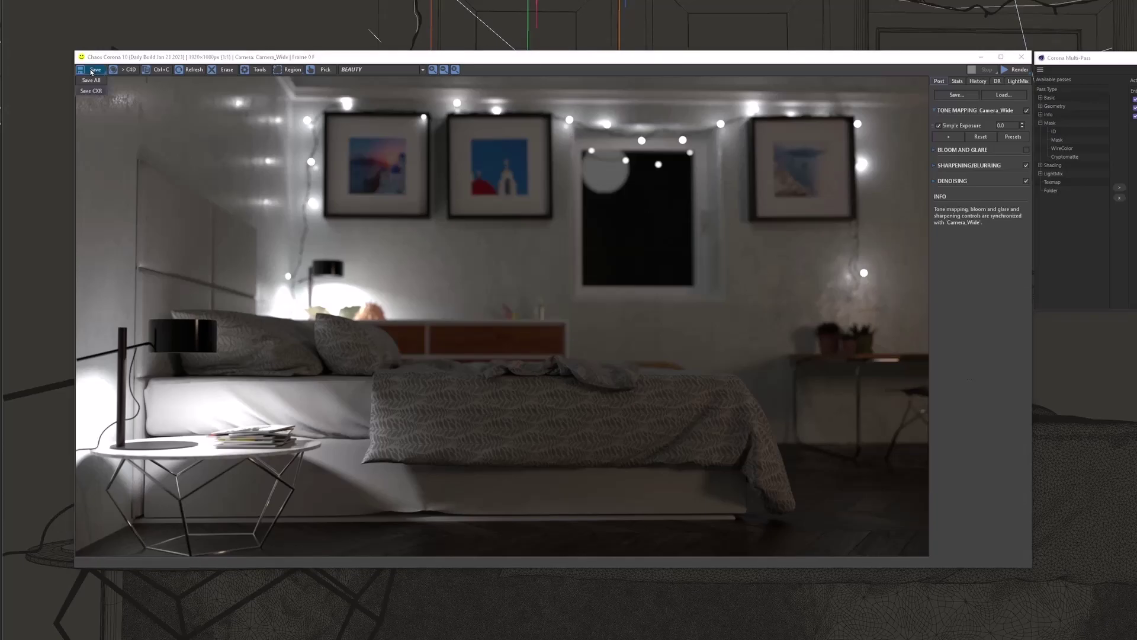
click(370, 70)
click(375, 97)
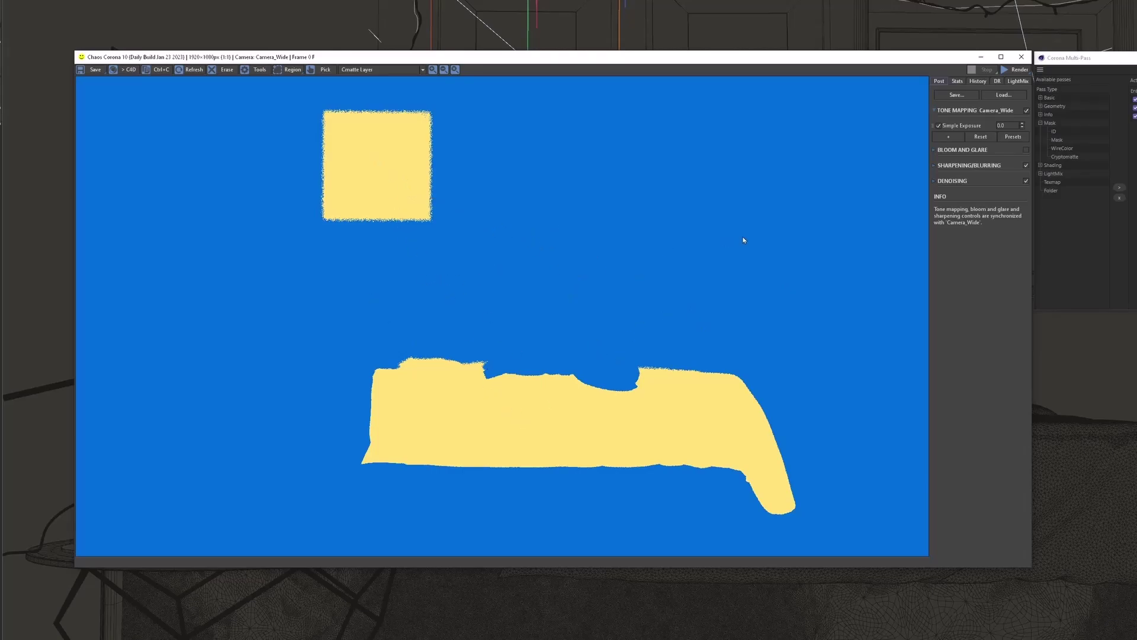
click(379, 72)
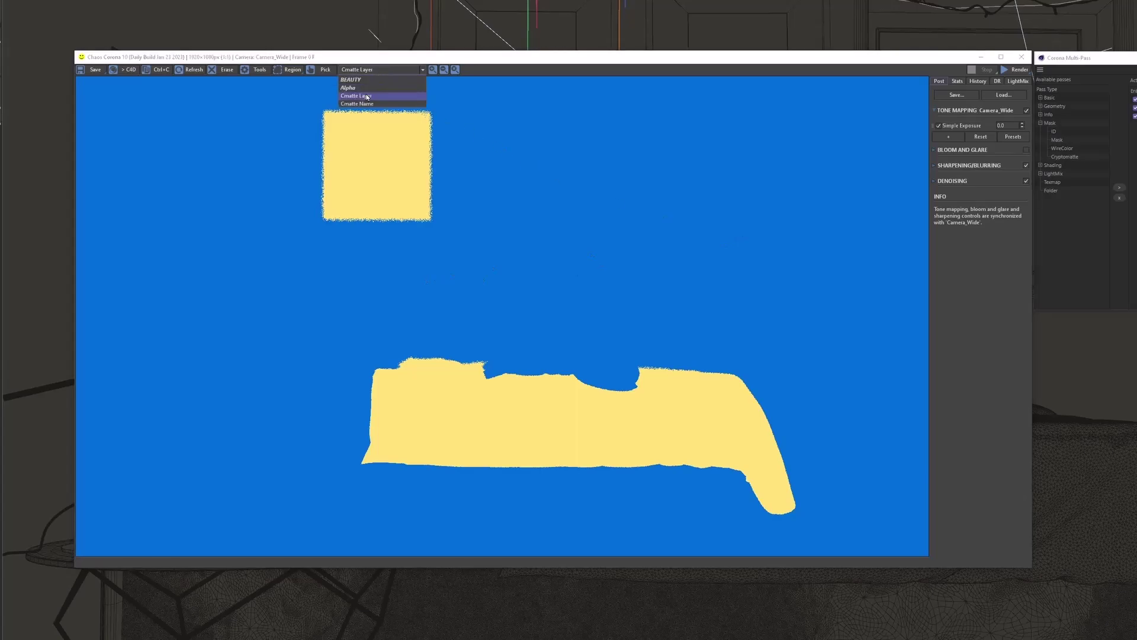
click(366, 104)
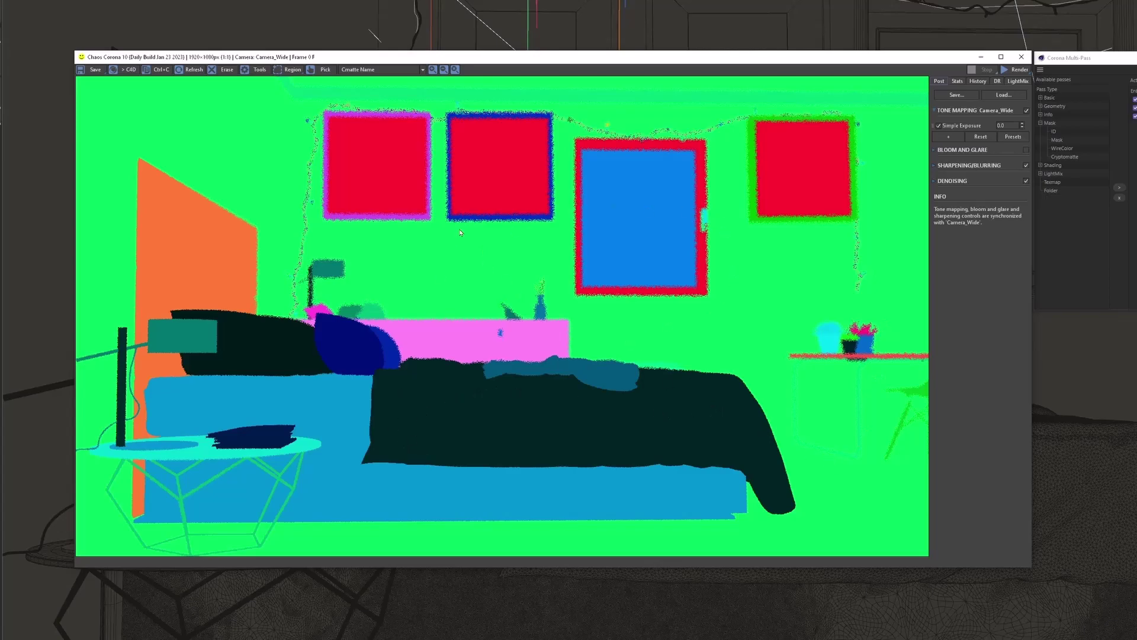
click(382, 73)
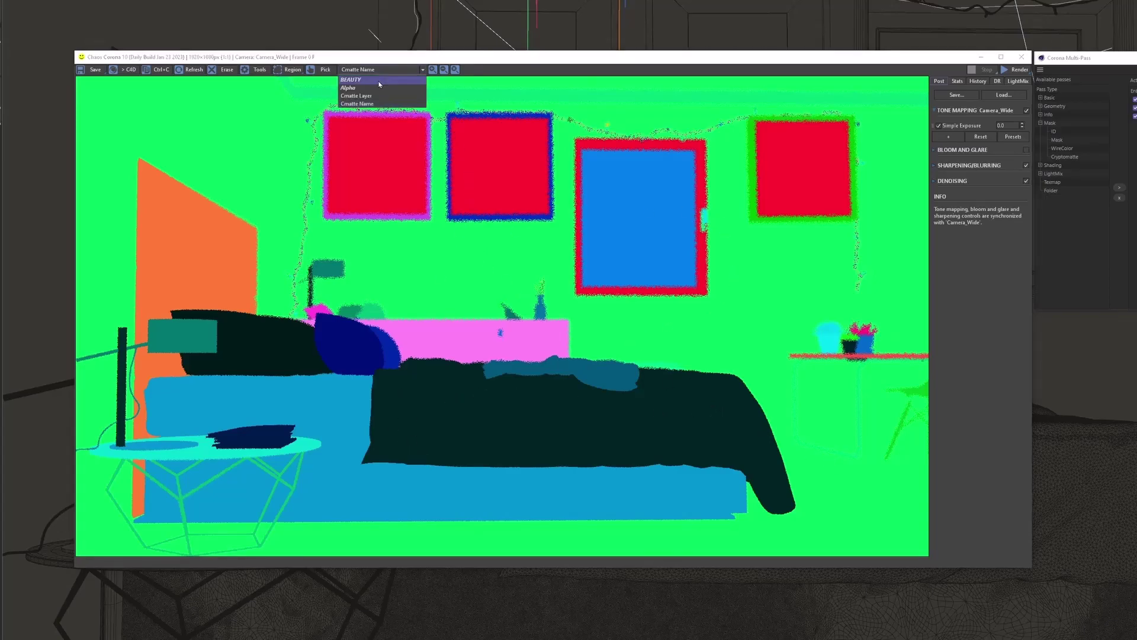
click(379, 80)
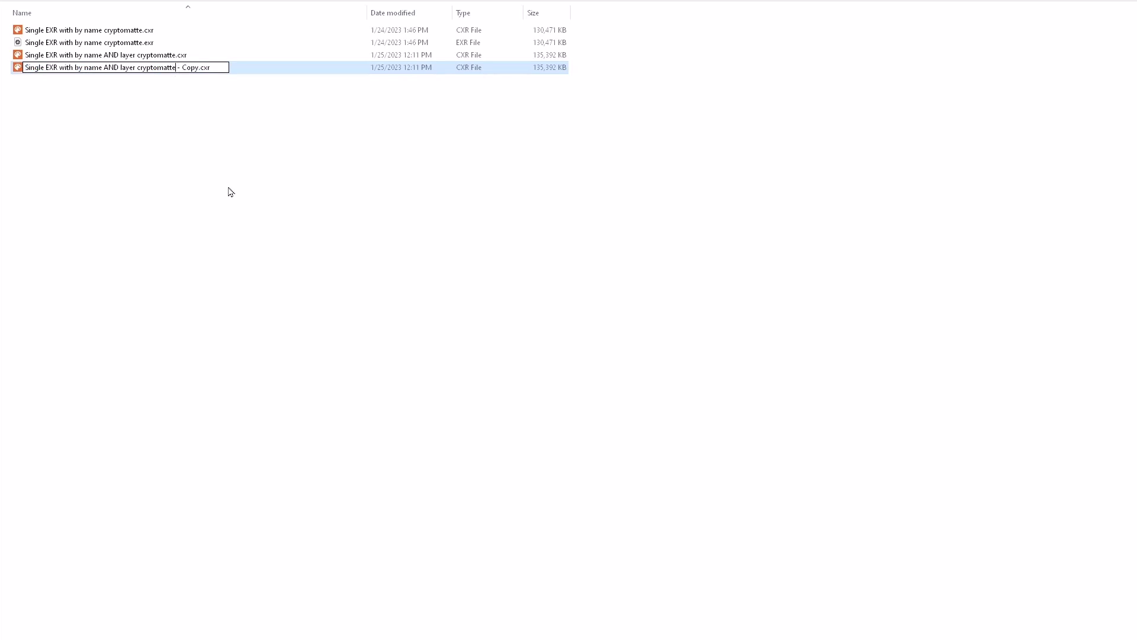
- Rename the copy to 'Single EXR with by name AND layer cryptomatte.exr', accepting the extension change
key(Delete)
key(Delete)
key(Delete)
key(Delete)
key(Delete)
key(Delete)
key(Delete)
key(Delete)
key(Delete)
text(.e)
key(Return)
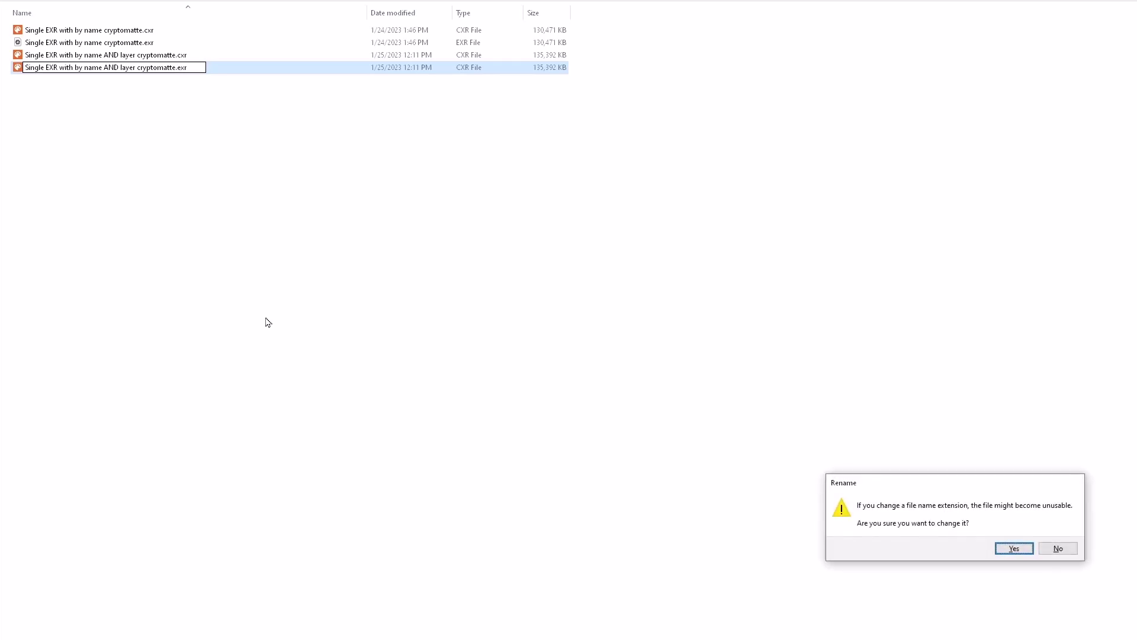
click(1013, 547)
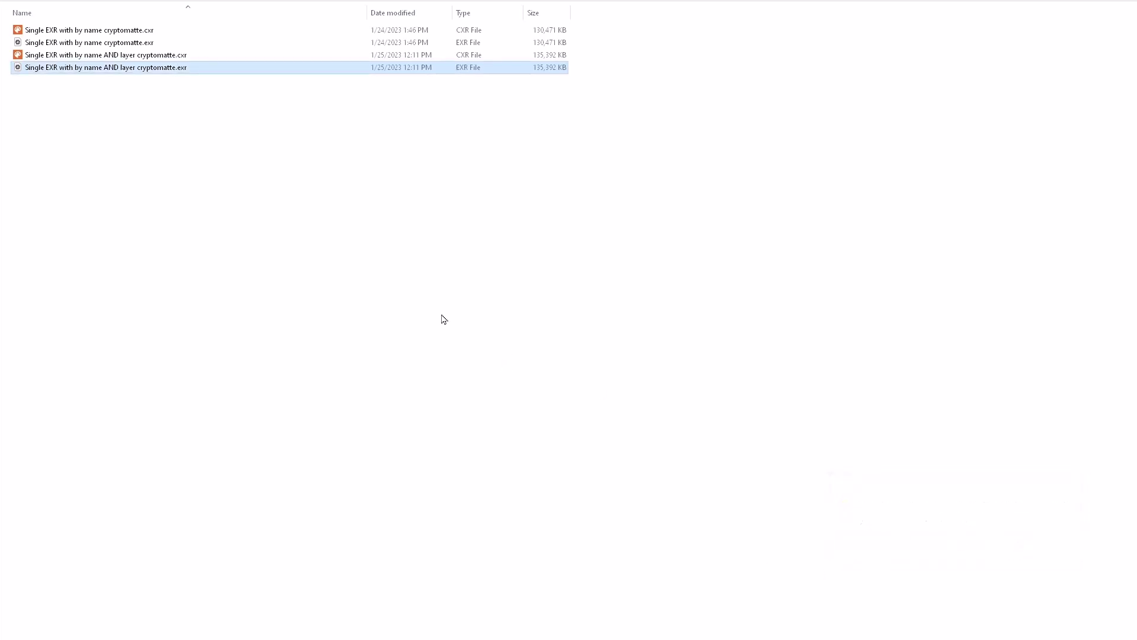
- Open the EXR as layers, hide RGB, A and CORONA_FB_WEIGHTS, and select Denoised.RGB
double_click(143, 68)
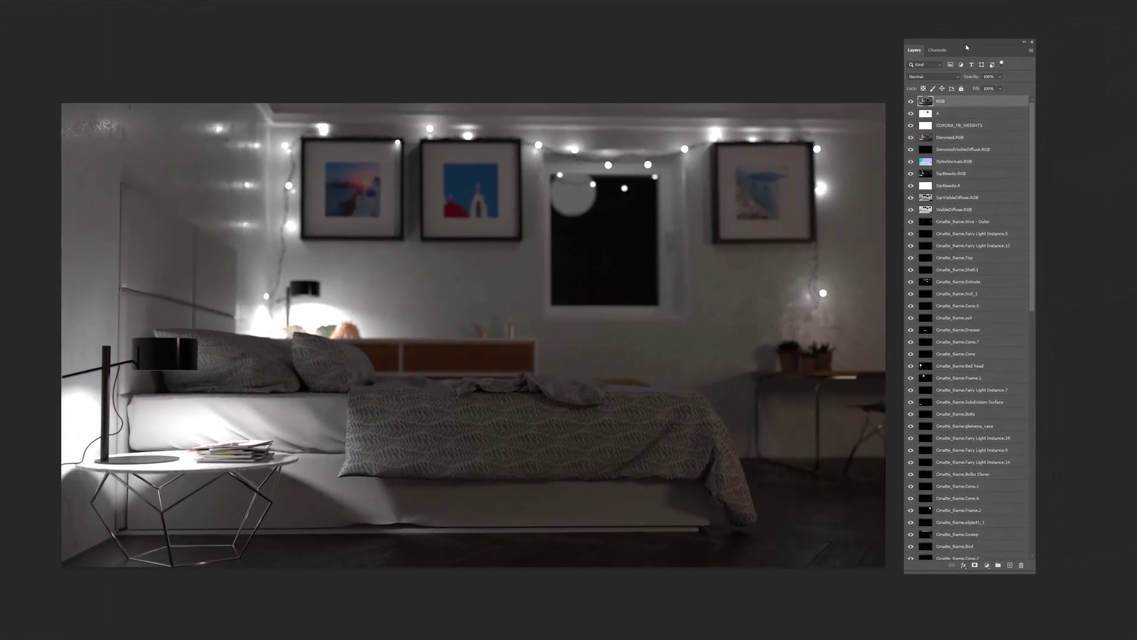
click(910, 101)
click(910, 113)
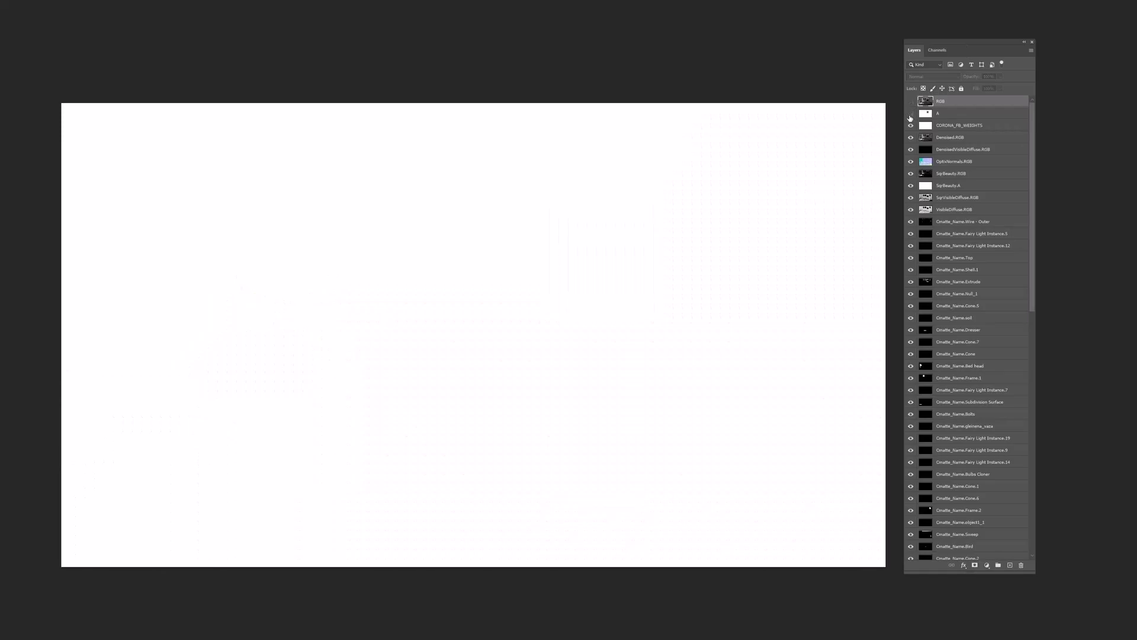
click(911, 125)
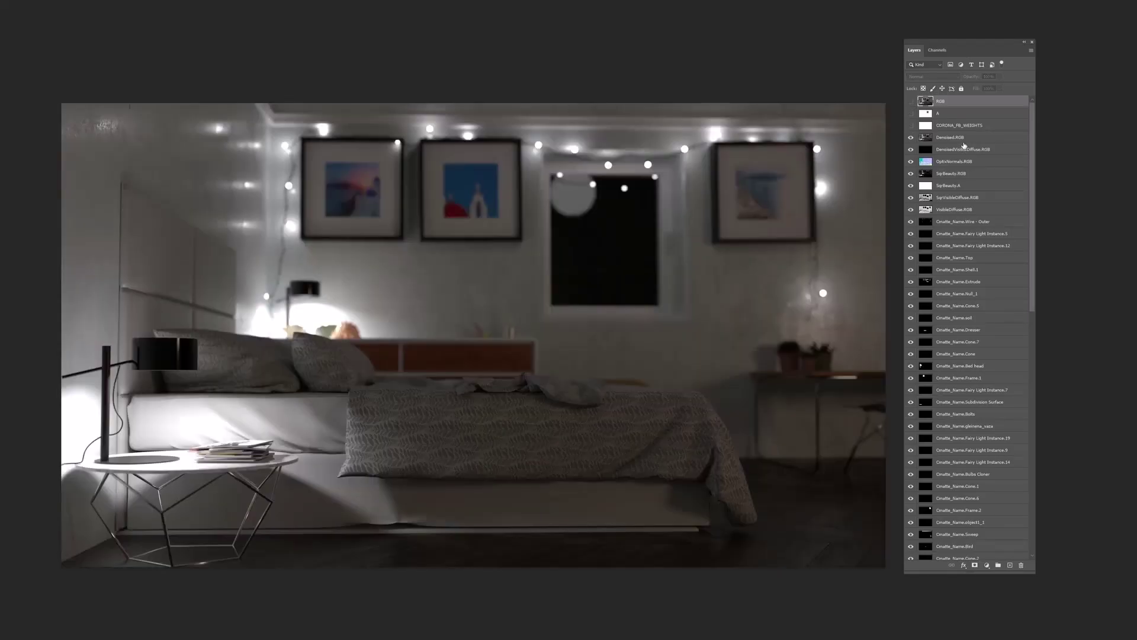
click(964, 140)
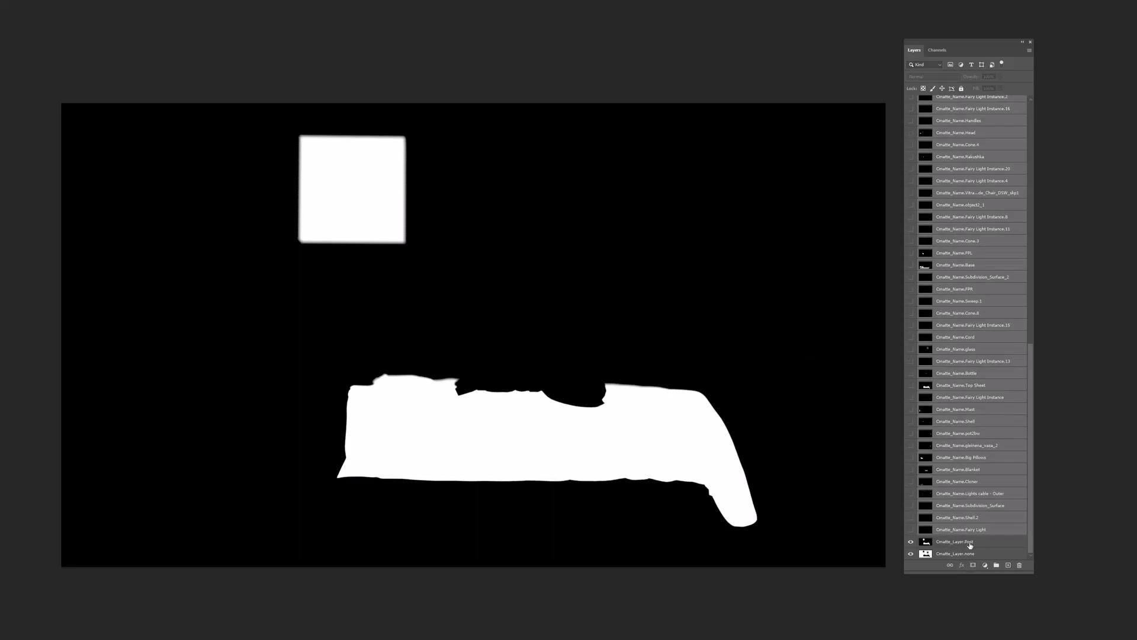
- Delete the Cmatte_Name layers from the document
click(970, 545)
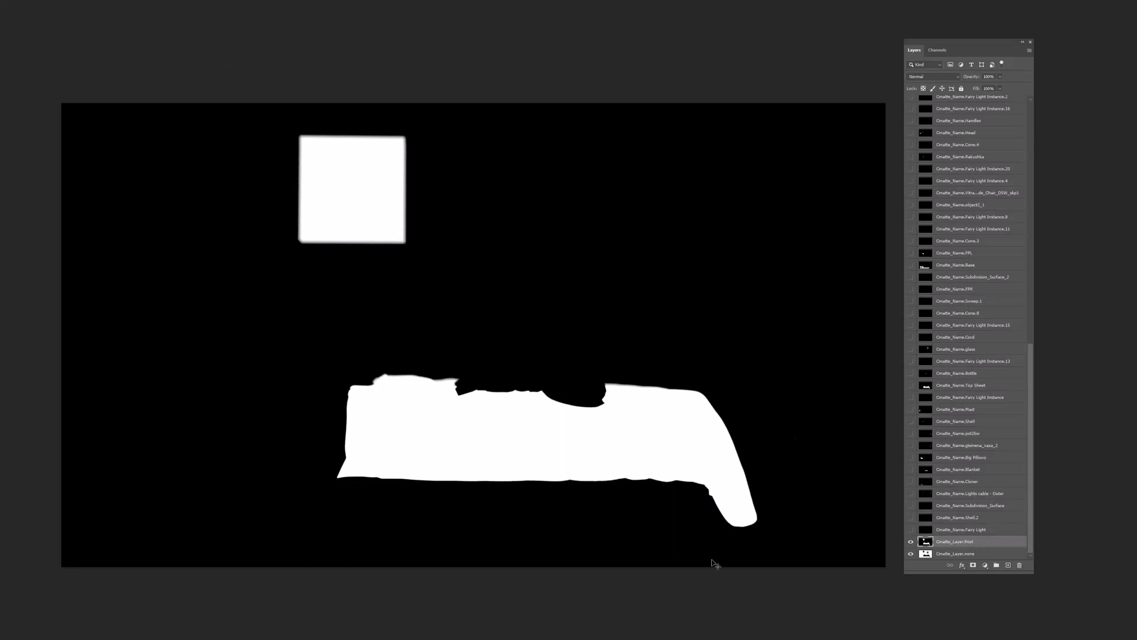
scroll(944, 190, up, 15)
right_click(950, 197)
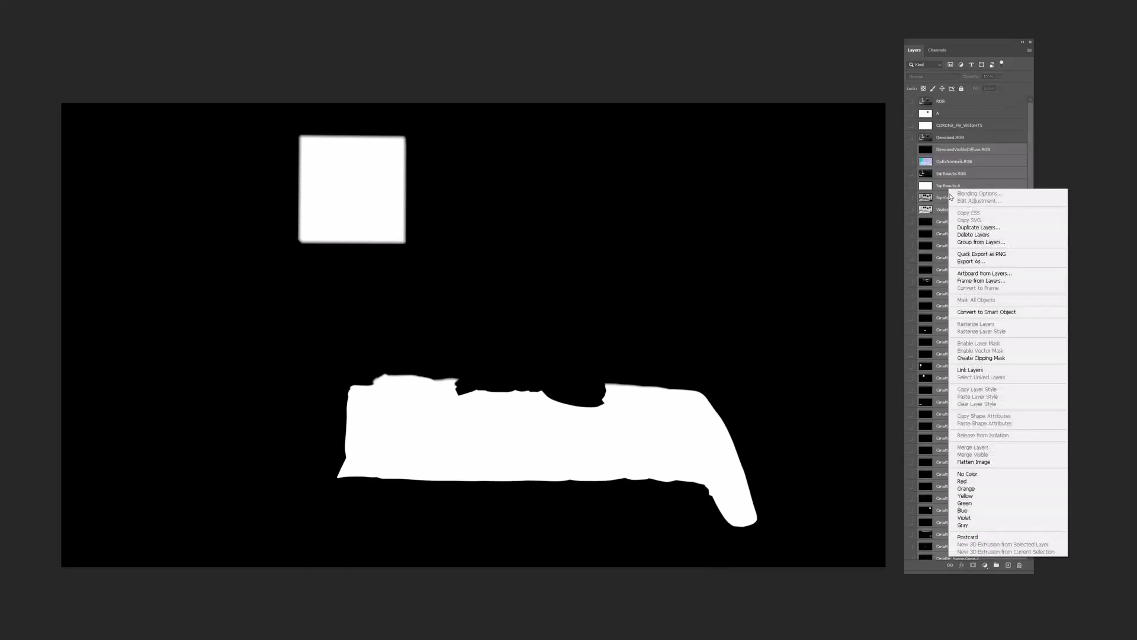
click(974, 235)
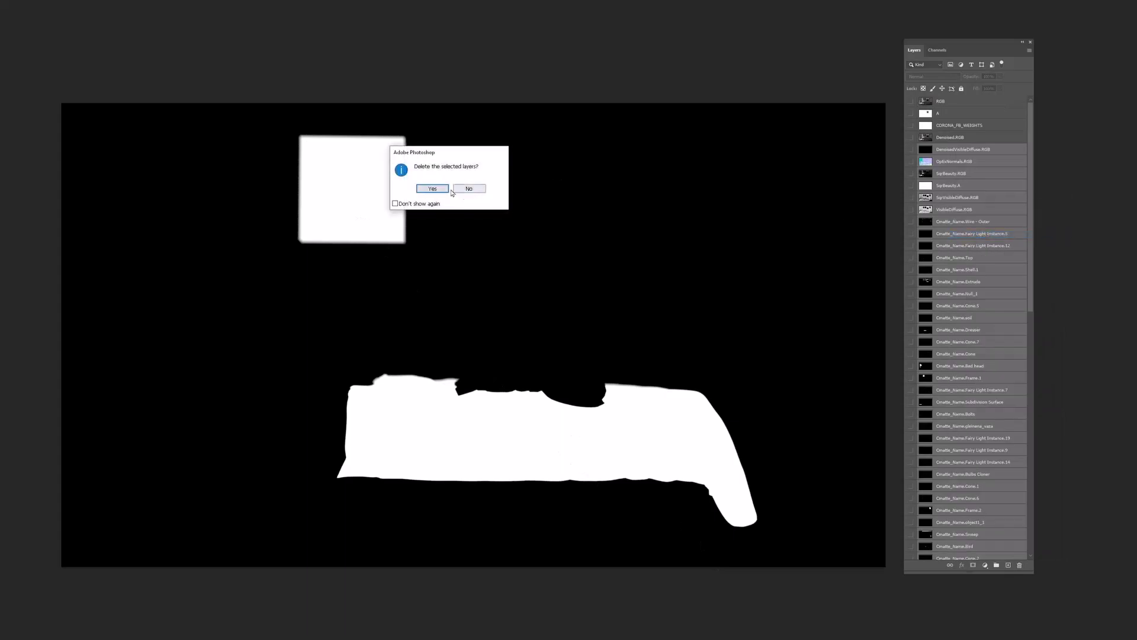
click(432, 188)
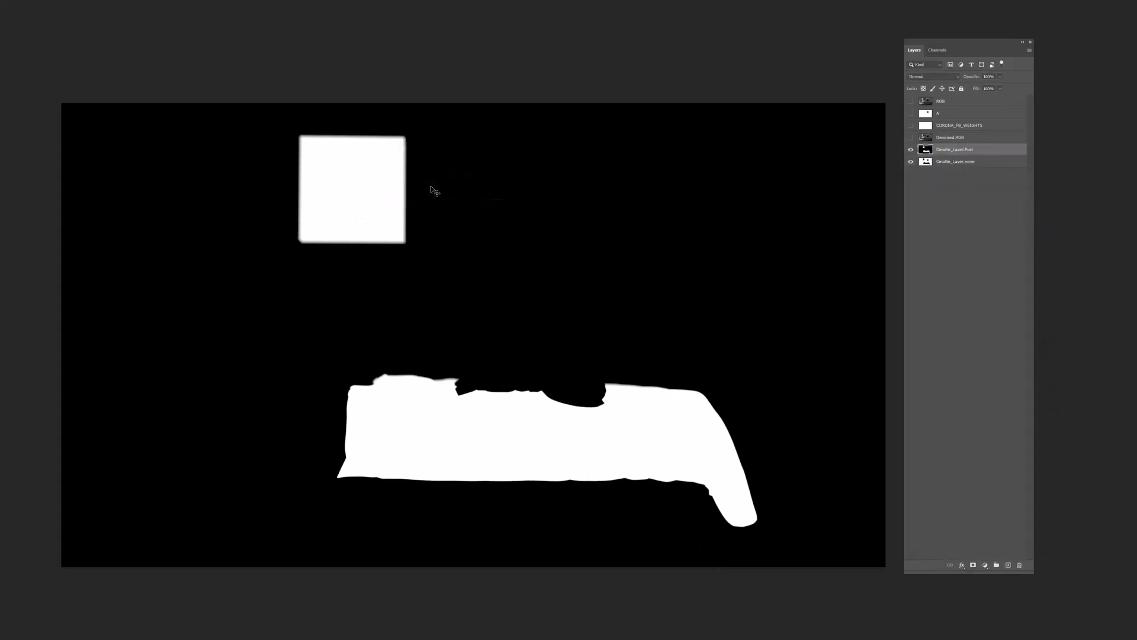
- Delete the RGB, A and CORONA_FB_WEIGHTS layers
click(957, 128)
shift+click(950, 105)
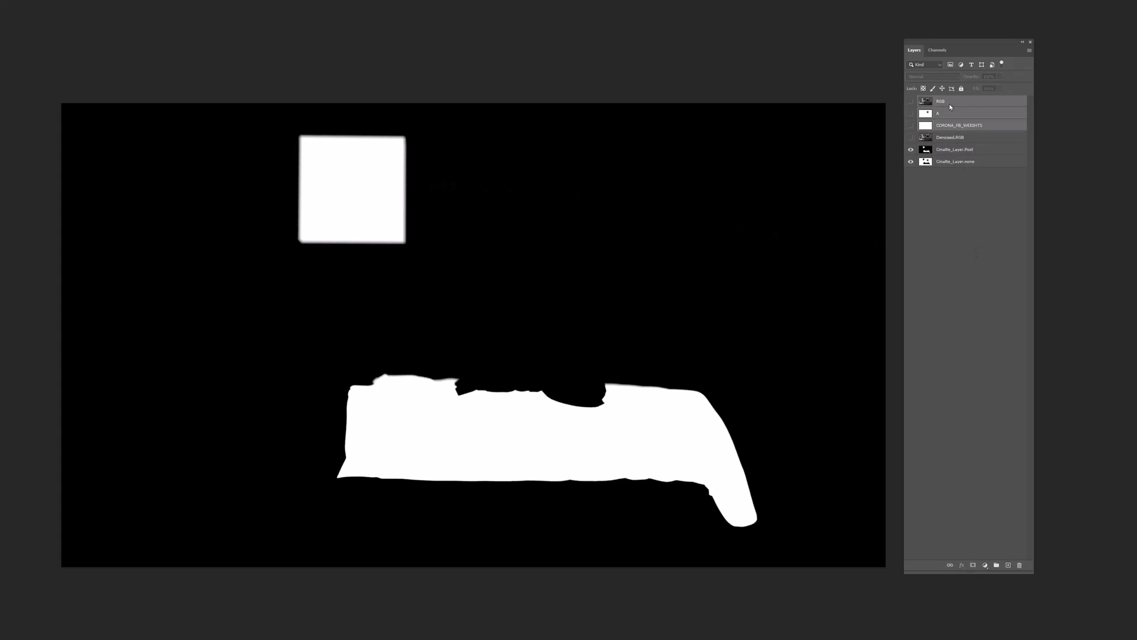
right_click(950, 107)
click(983, 150)
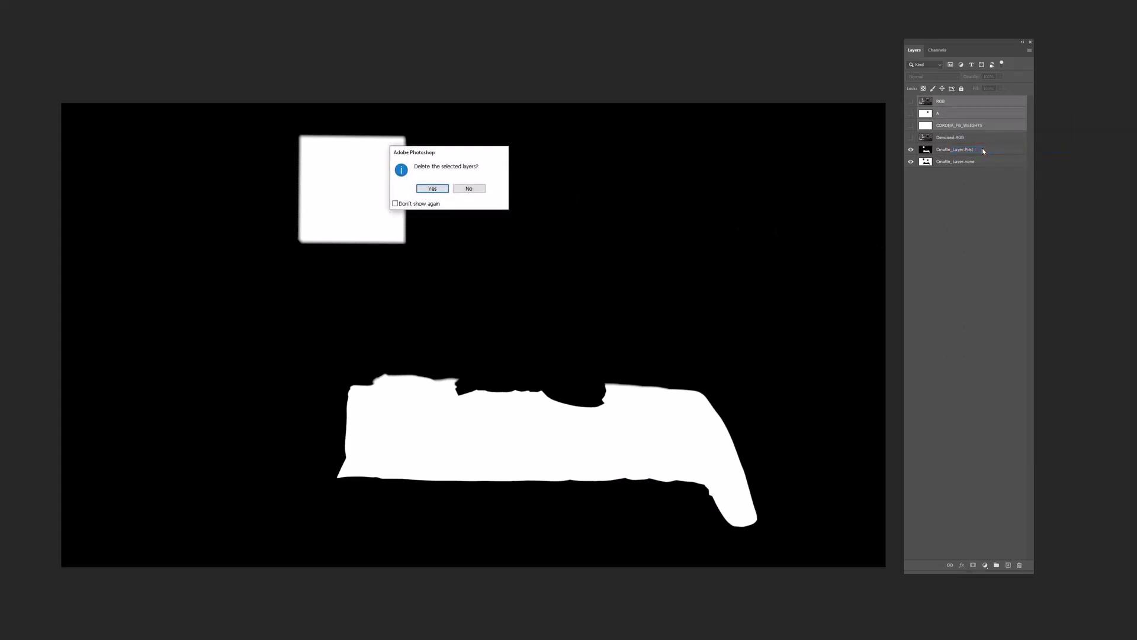
click(437, 188)
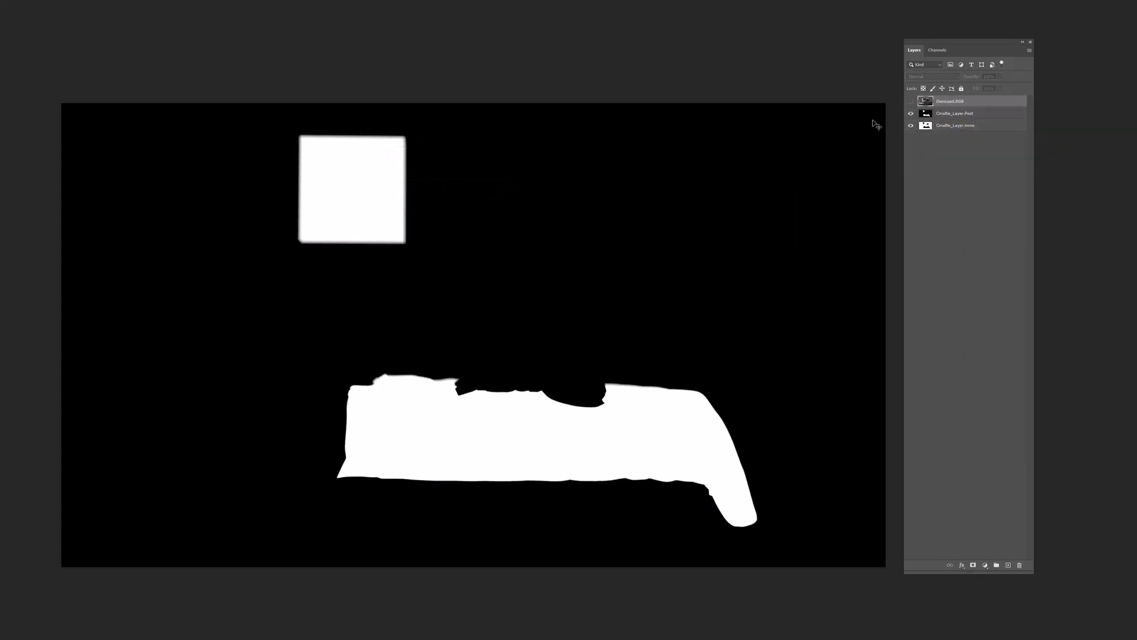
- Delete the Cmatte_Layer.none layer and hide Denoised.RGB to show the bed-and-frame matte
click(911, 102)
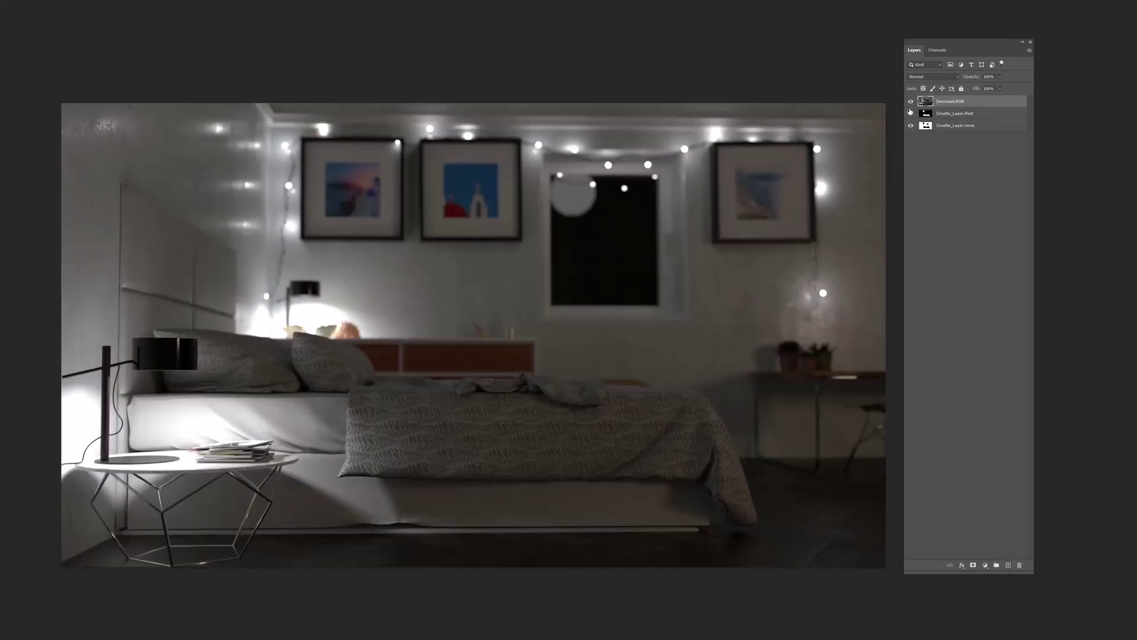
click(953, 125)
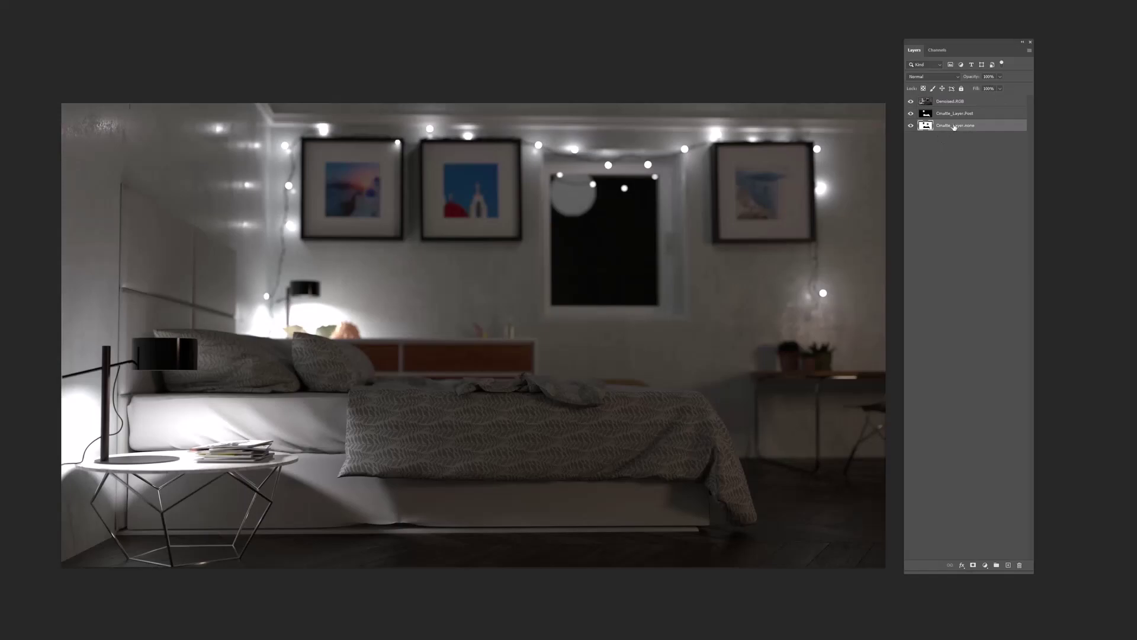
right_click(953, 125)
click(999, 171)
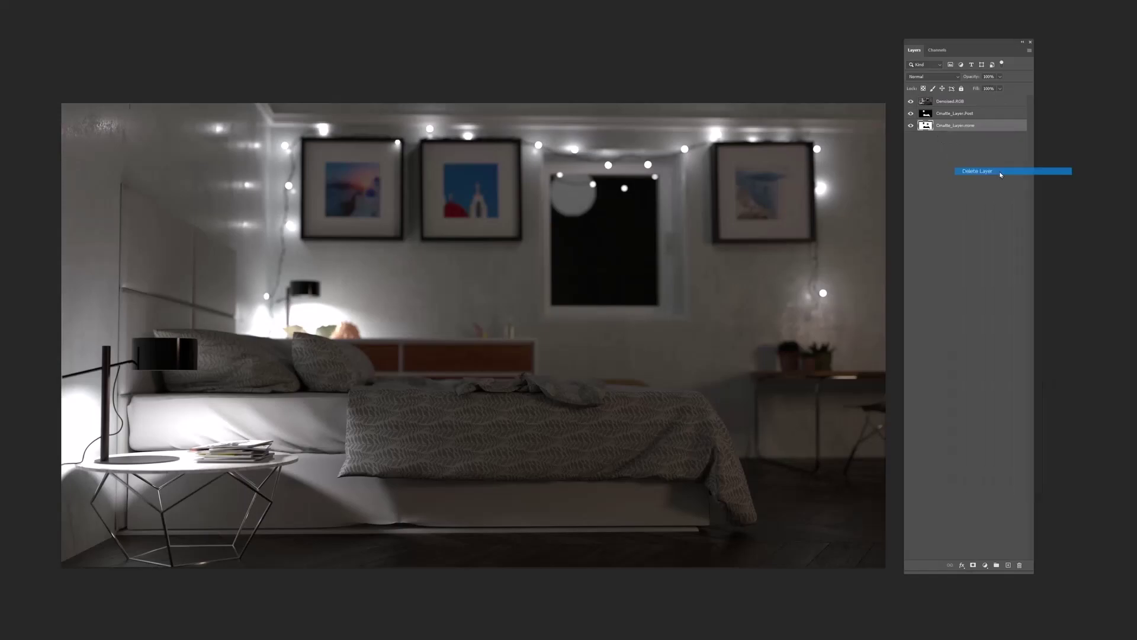
click(432, 188)
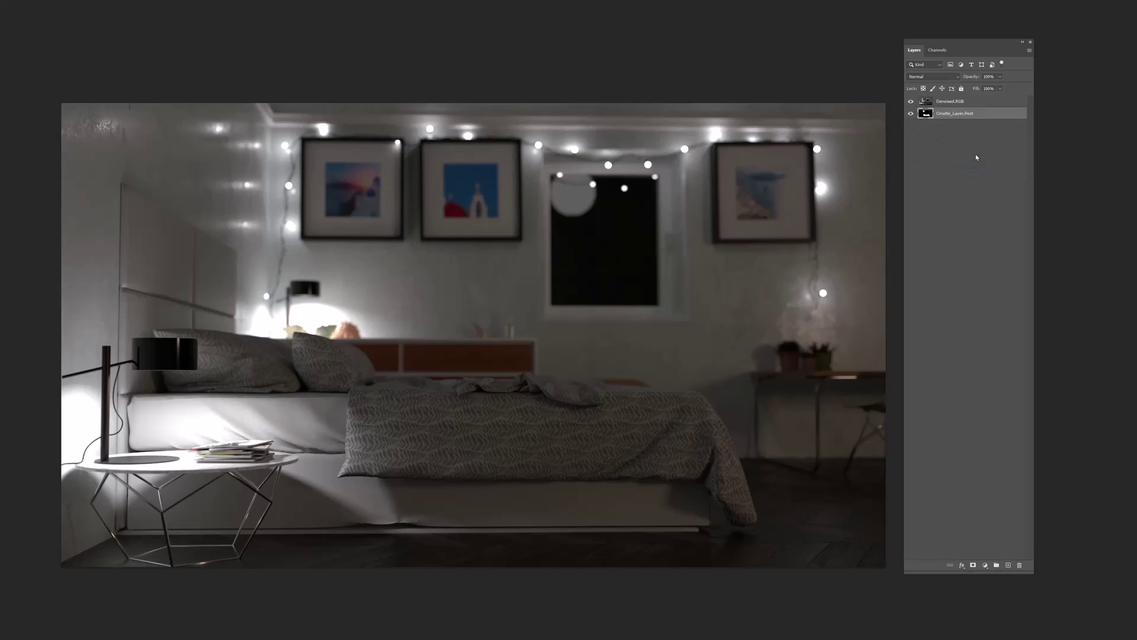
click(911, 102)
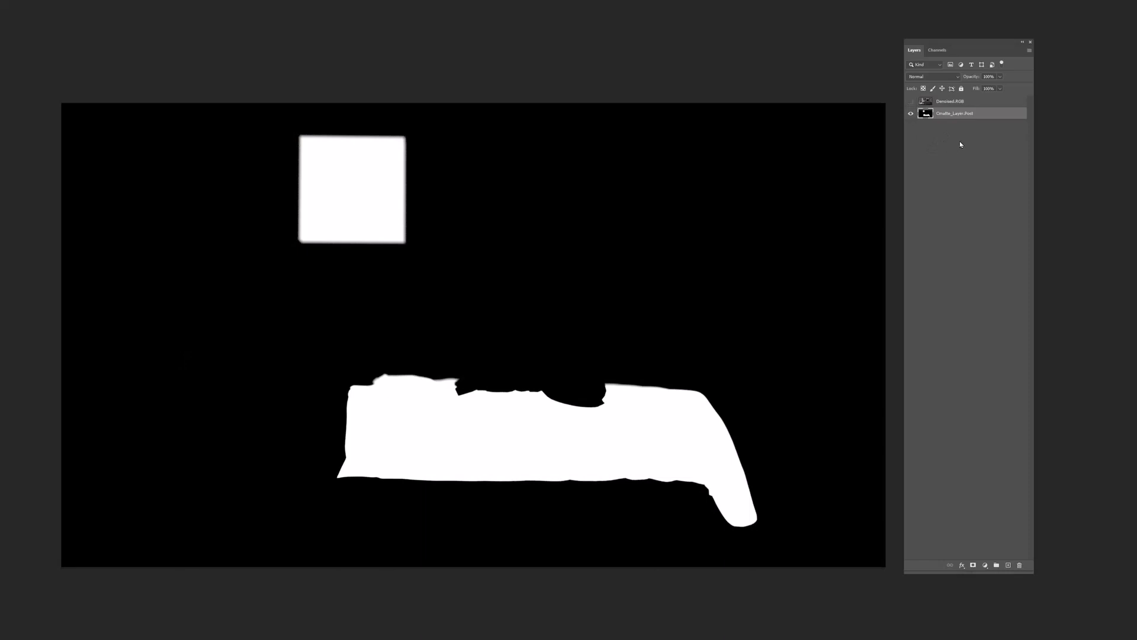
- Add a Hue/Saturation 1 adjustment layer over Denoised.RGB and paste the matte into its mask
key(ctrl+a)
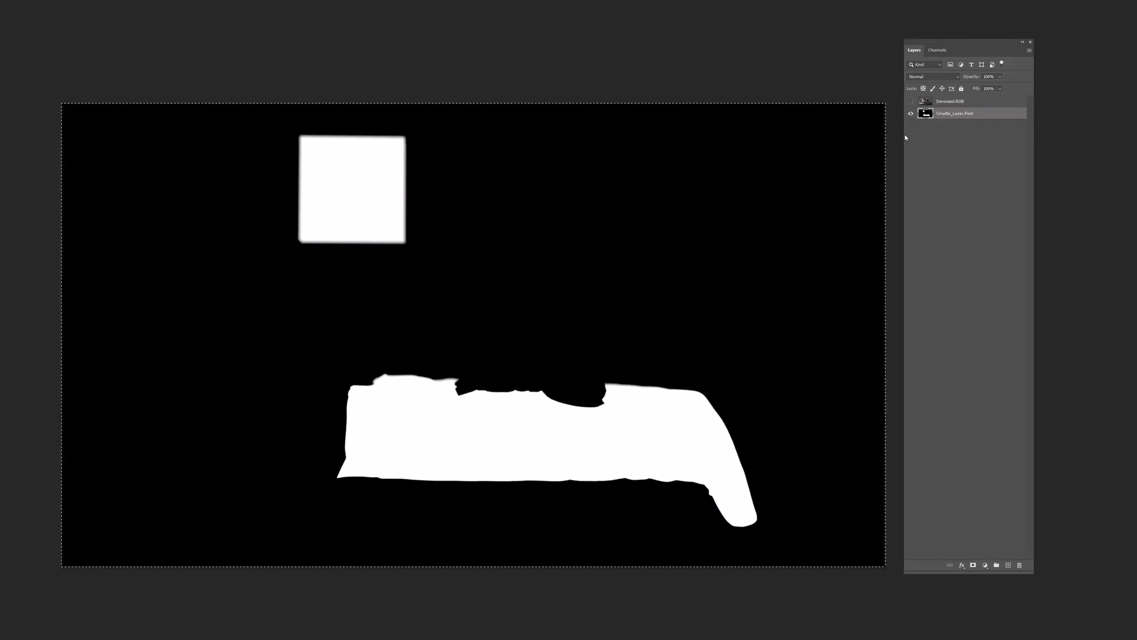
click(911, 102)
click(90, 6)
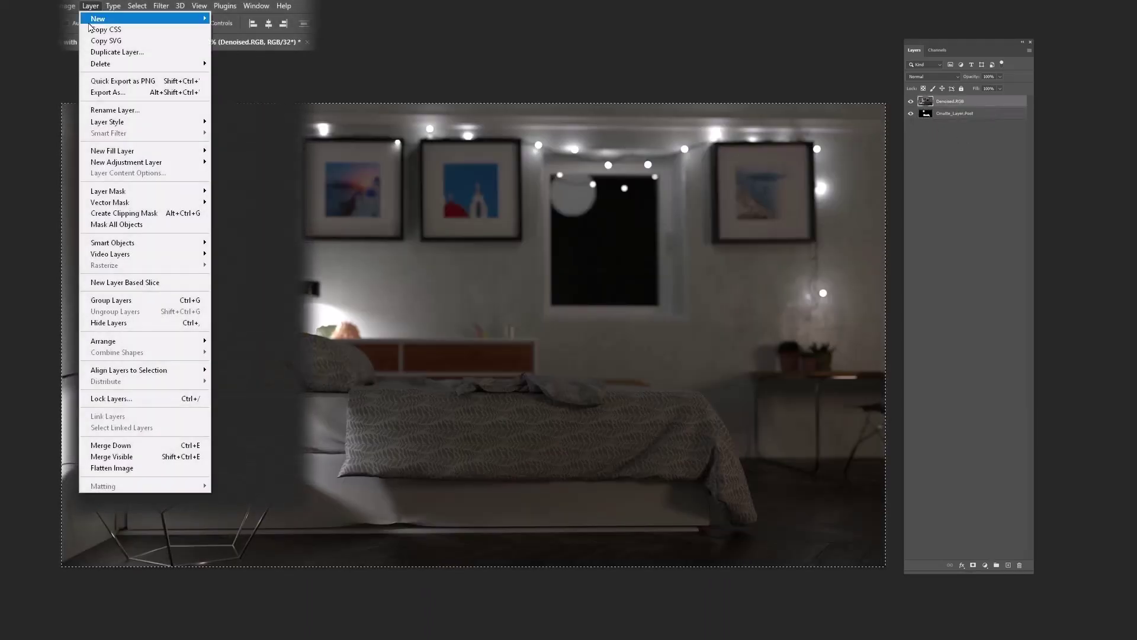
mouse_move(141, 164)
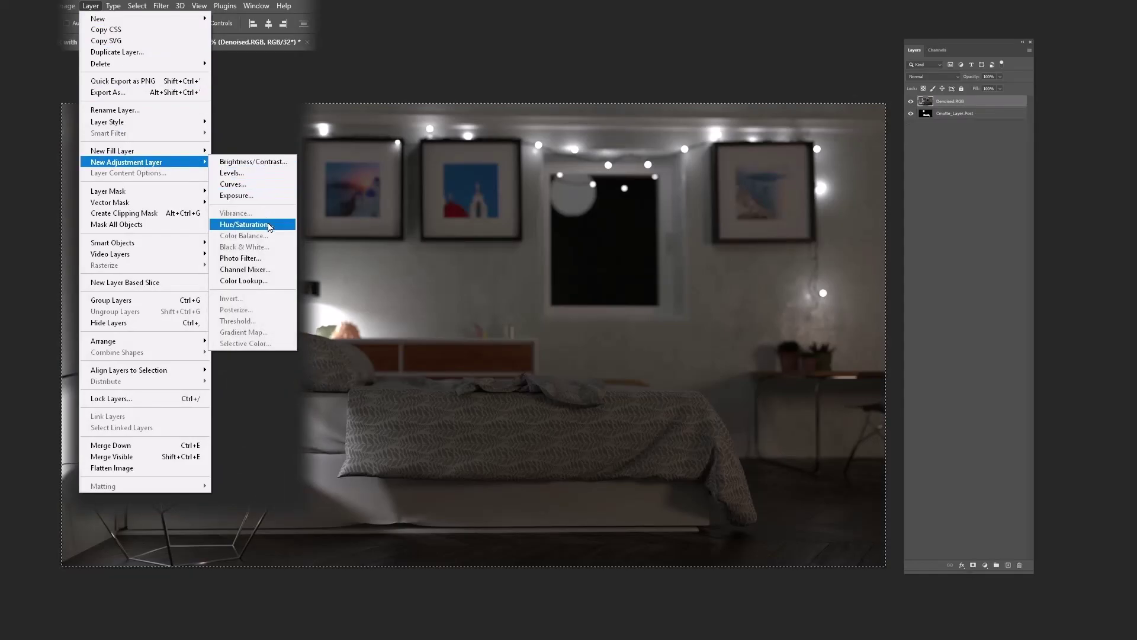
click(246, 224)
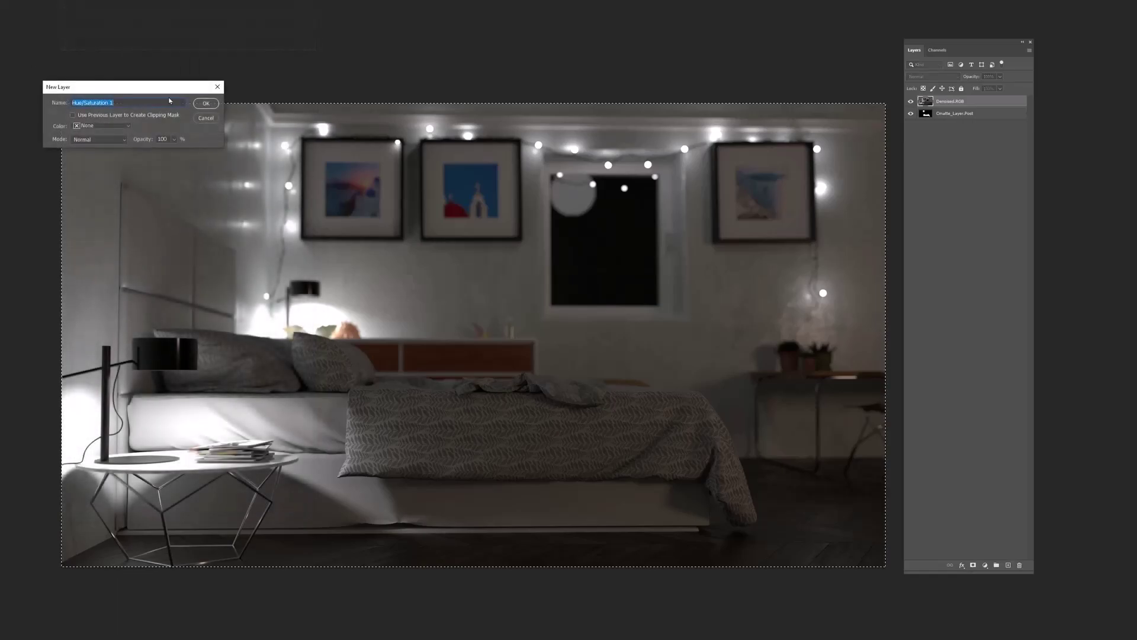
click(209, 109)
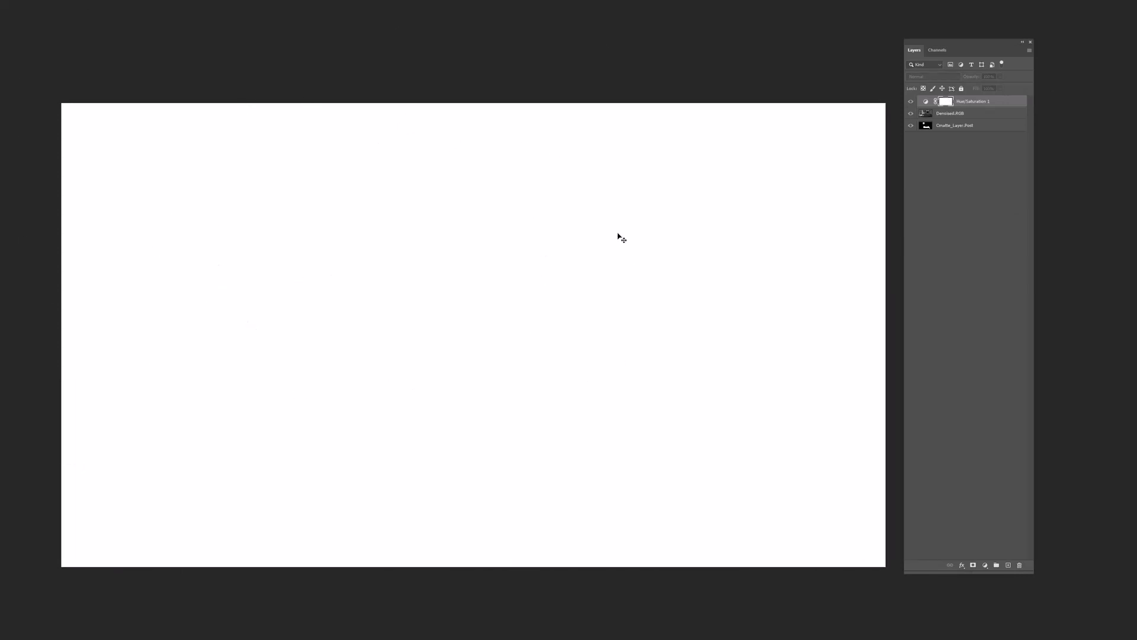
key(ctrl+v)
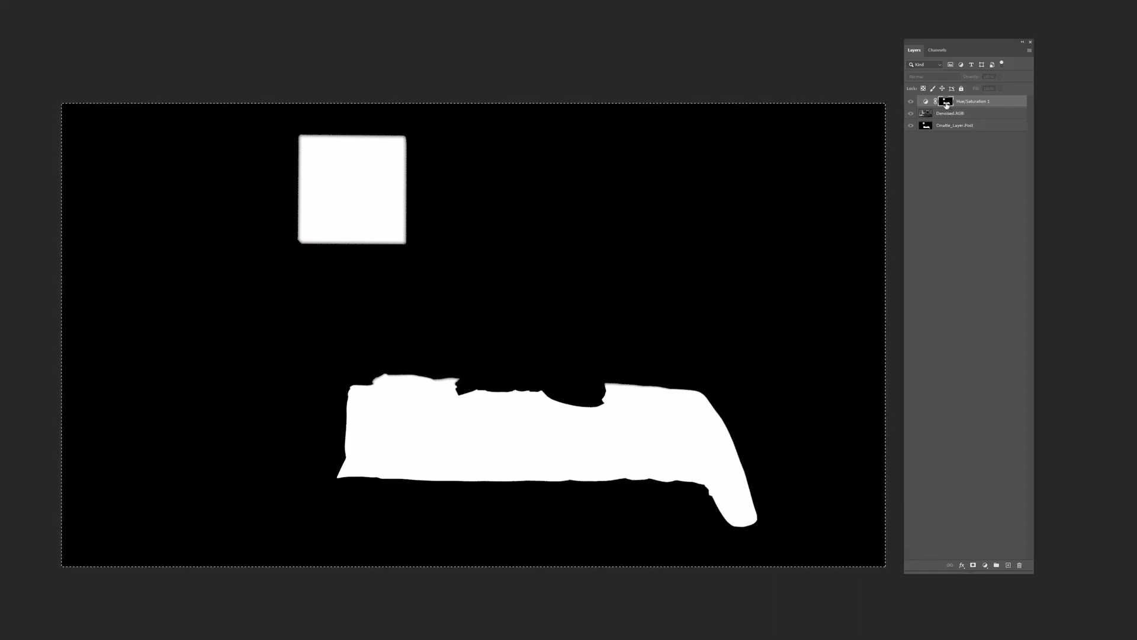
alt+click(947, 105)
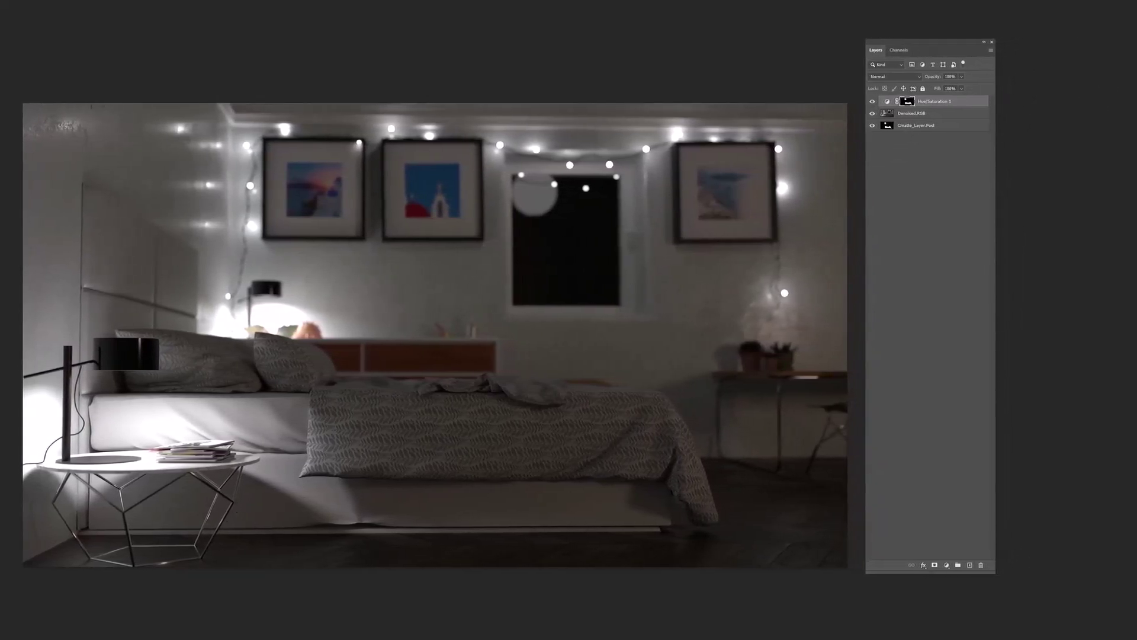
- Colorize the masked areas purple: Lightness +11, Colorize on, Hue about 263
drag(1136, 62, 1051, 50)
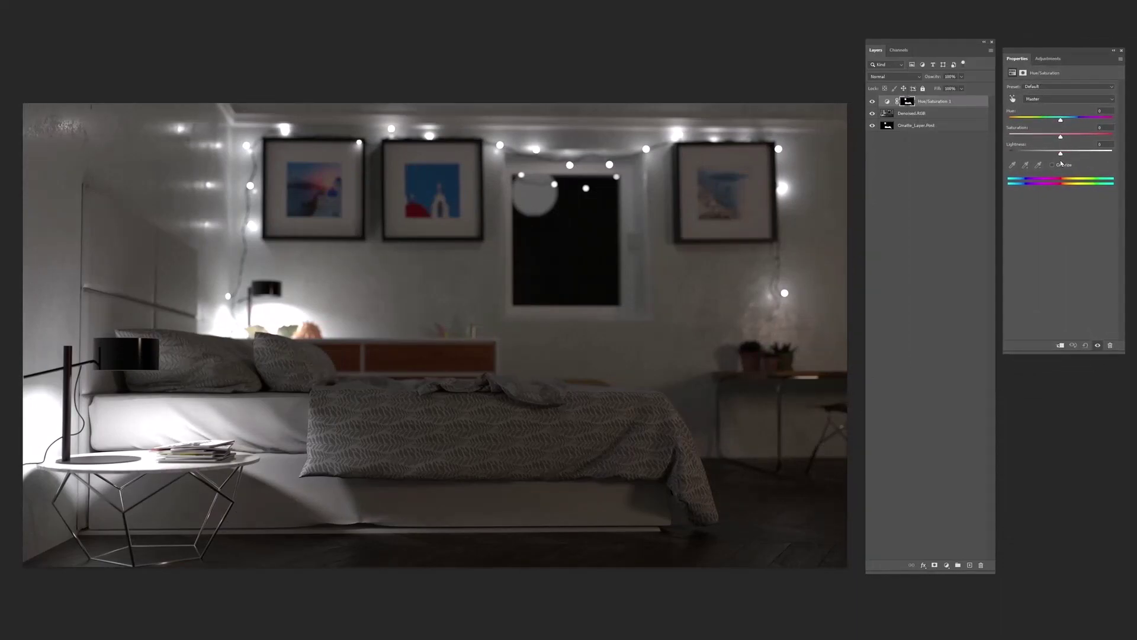
drag(1059, 155, 1087, 150)
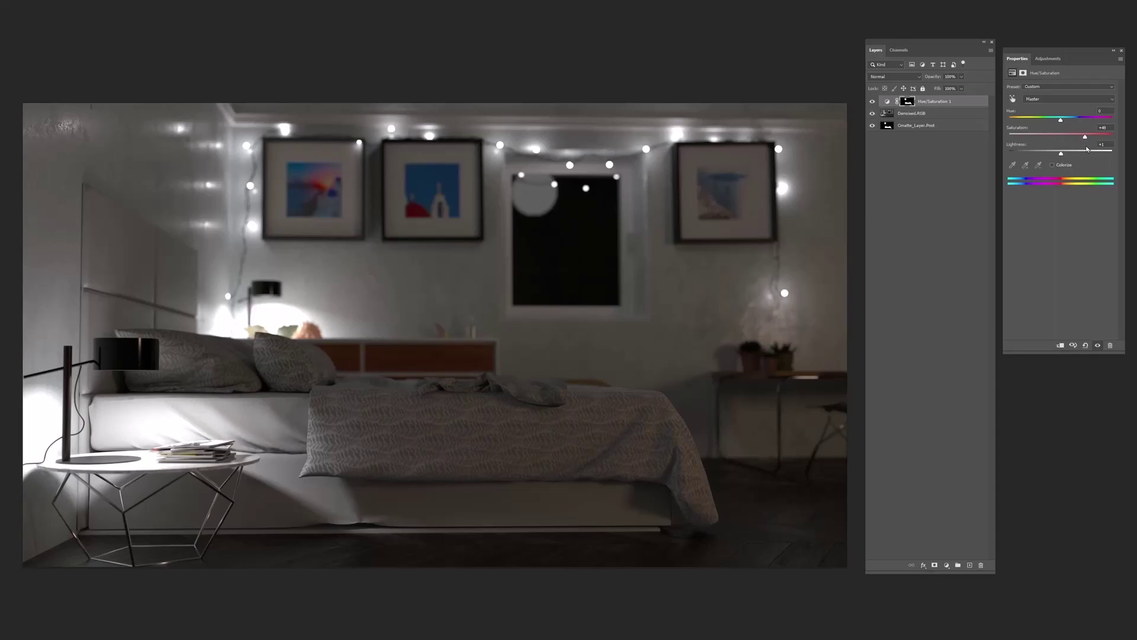
click(1053, 166)
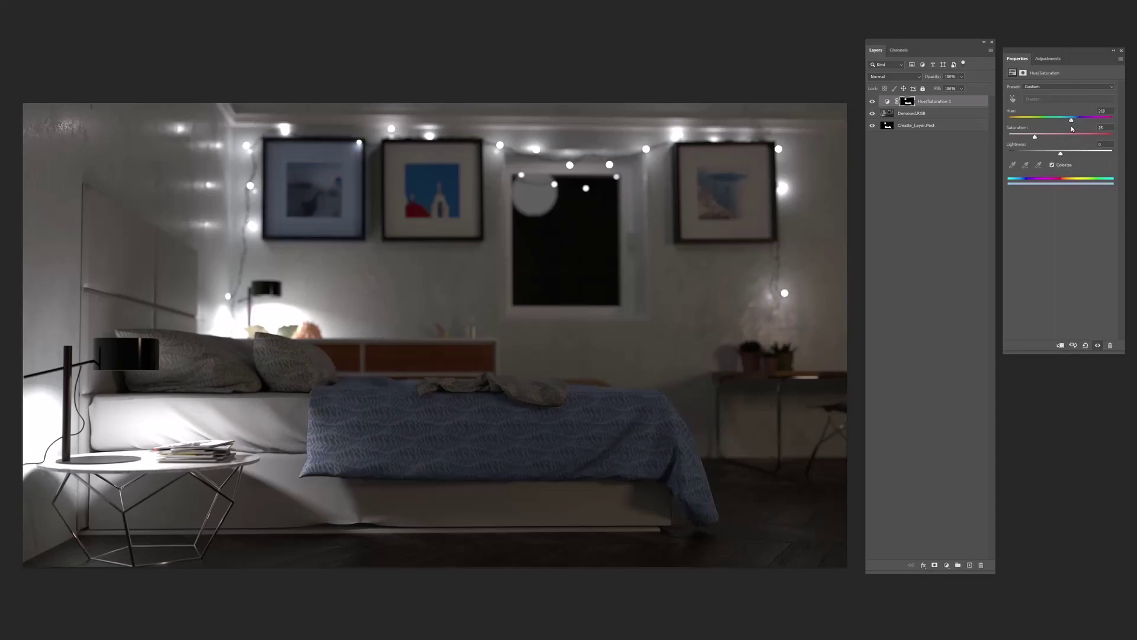
drag(1070, 125, 1069, 148)
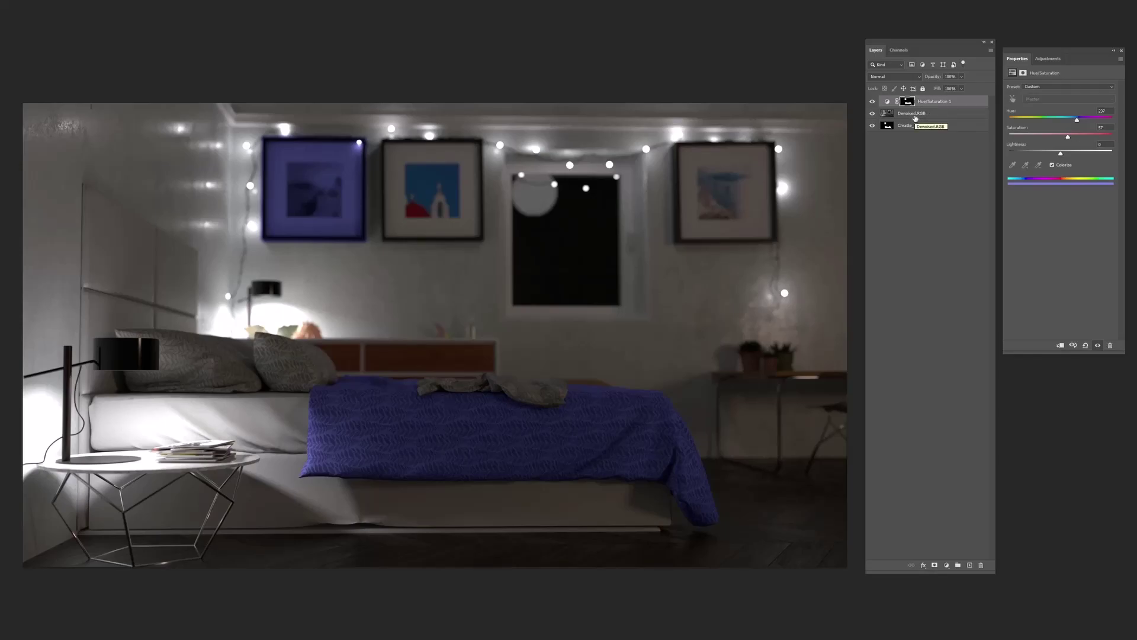
click(921, 119)
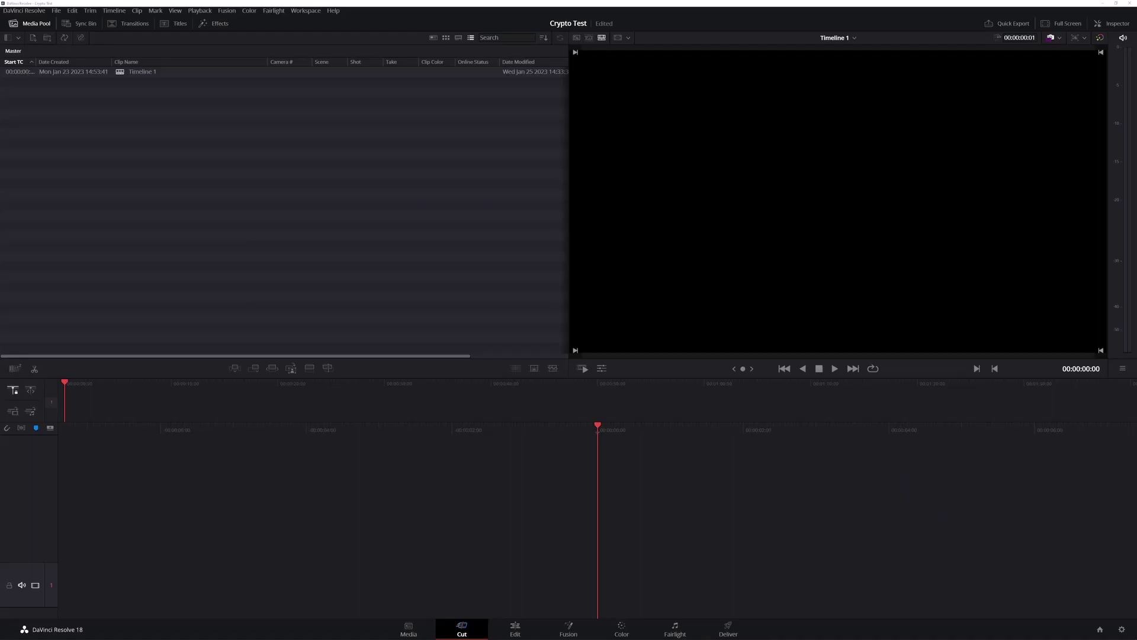
- Import 'Single EXR with by name AND layer cryptomatte.exr' into the Media Pool and drop it onto Timeline 1
drag(297, 167, 247, 137)
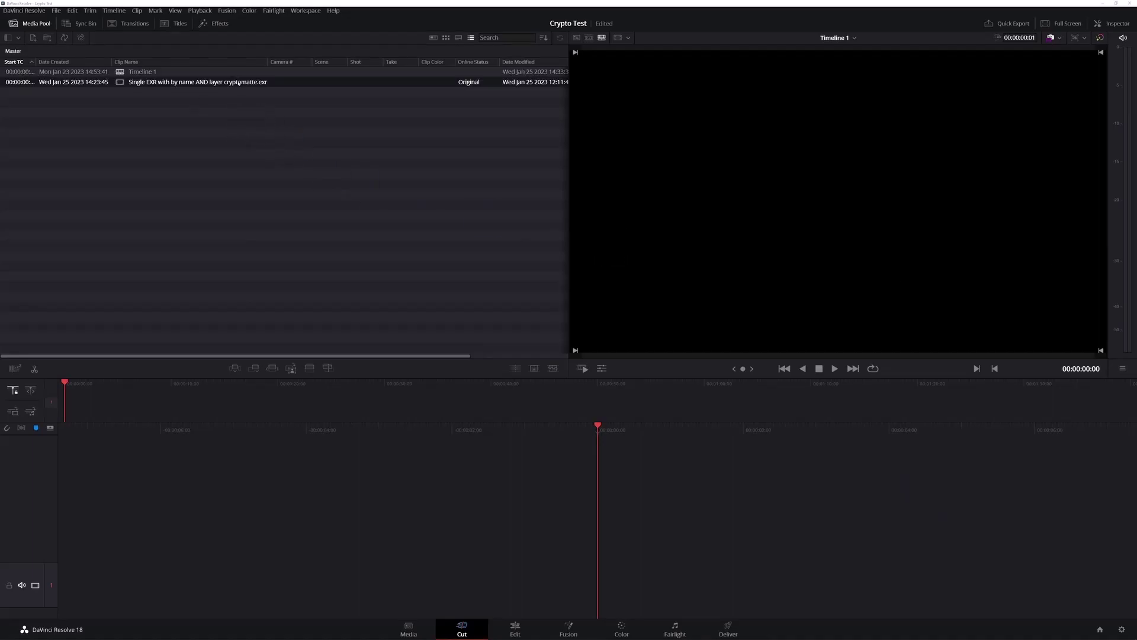
drag(239, 84, 629, 590)
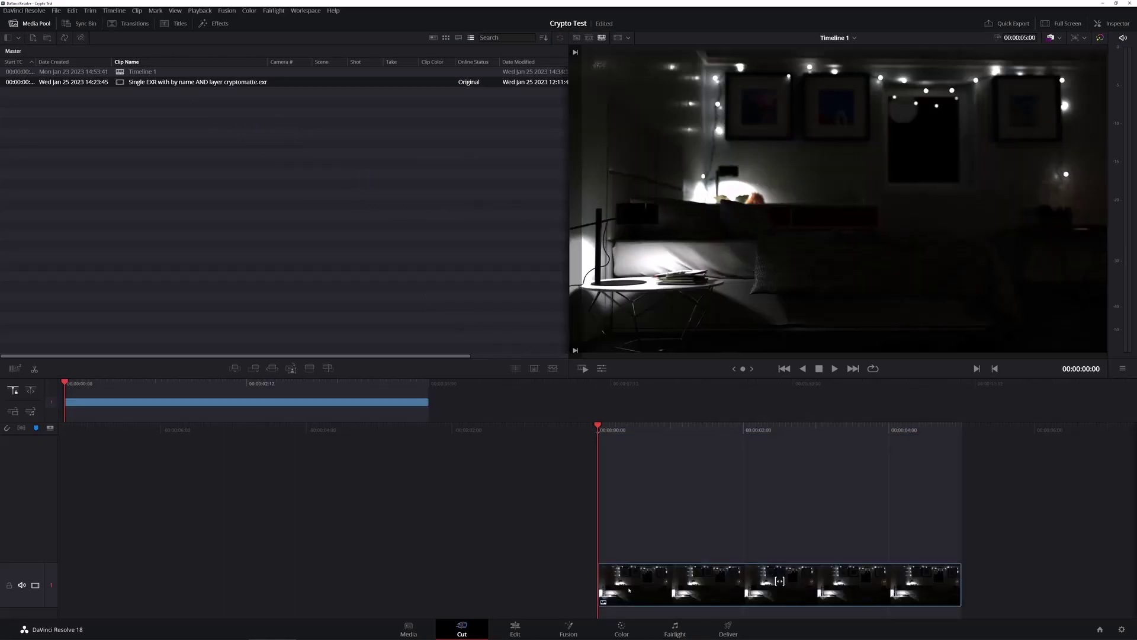
- Open the V1 EXR clip on the Fusion page and spread MediaIn1 and MediaOut1 apart
click(513, 629)
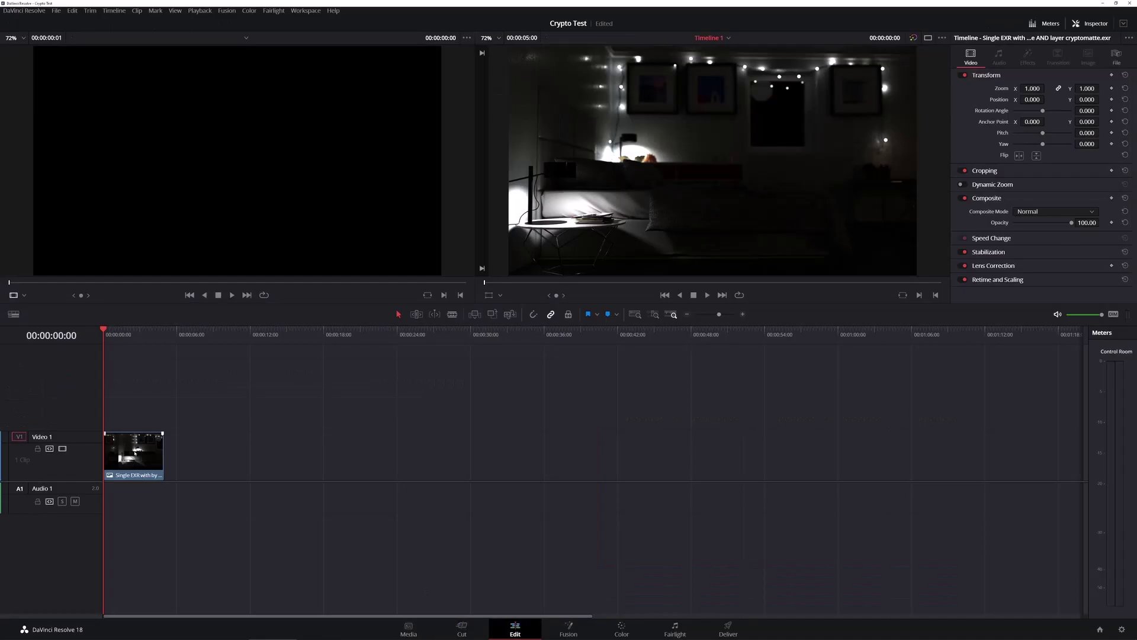
right_click(136, 455)
click(192, 316)
drag(421, 494, 806, 498)
drag(72, 489, 539, 492)
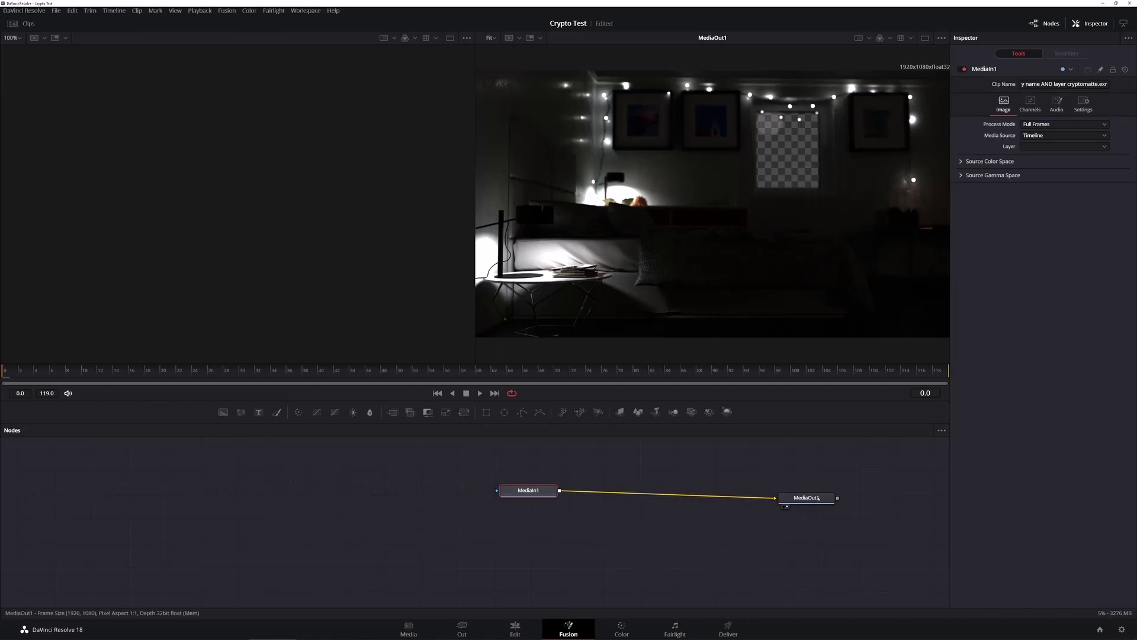
drag(818, 498, 824, 483)
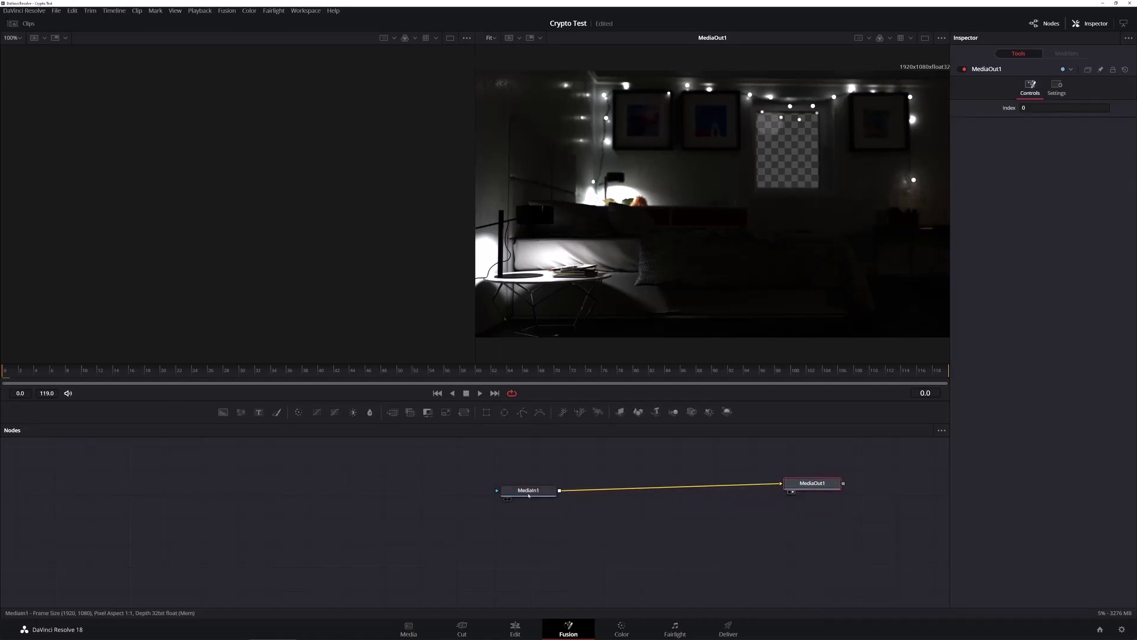
click(515, 493)
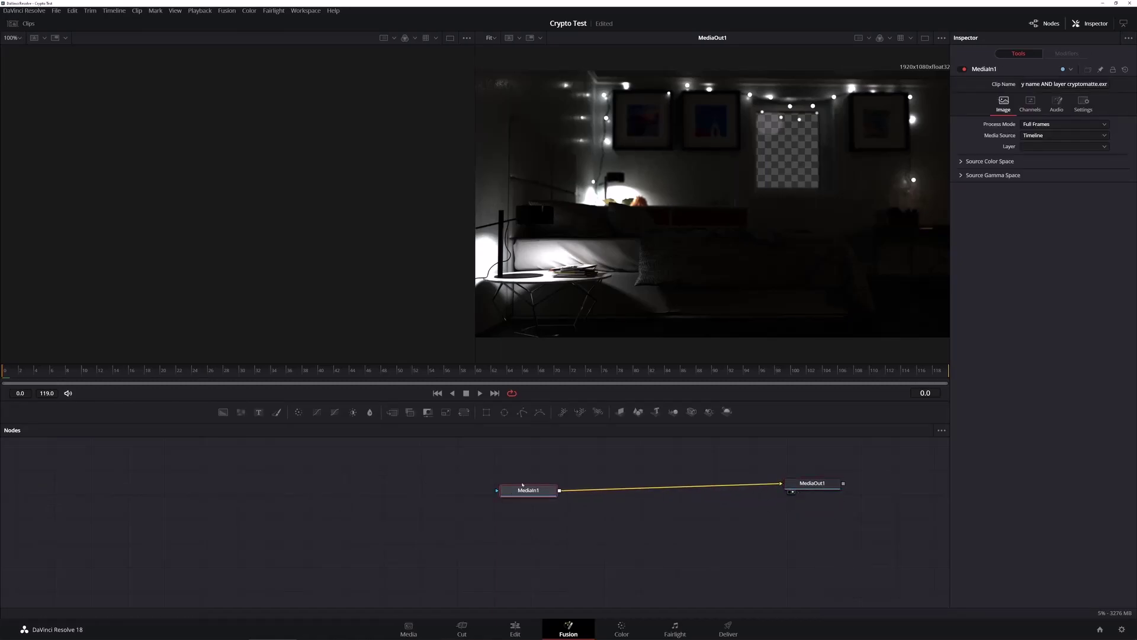
- Swap MediaIn1 for a Loader1 node that reads the cryptomatte EXR file
key(Delete)
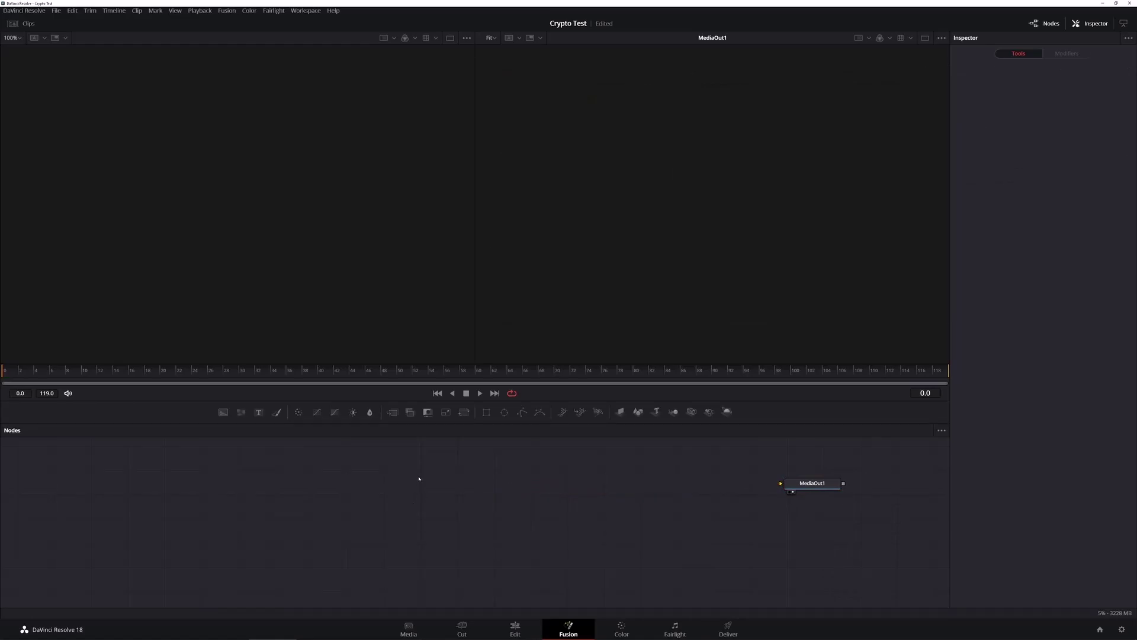
right_click(419, 479)
mouse_move(443, 483)
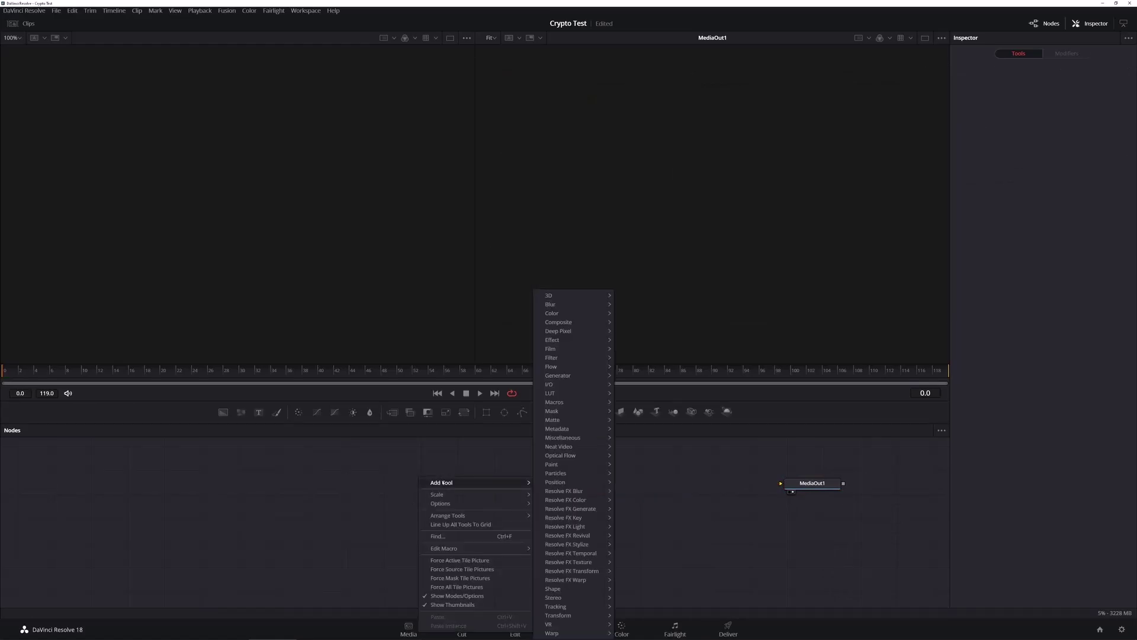
mouse_move(572, 385)
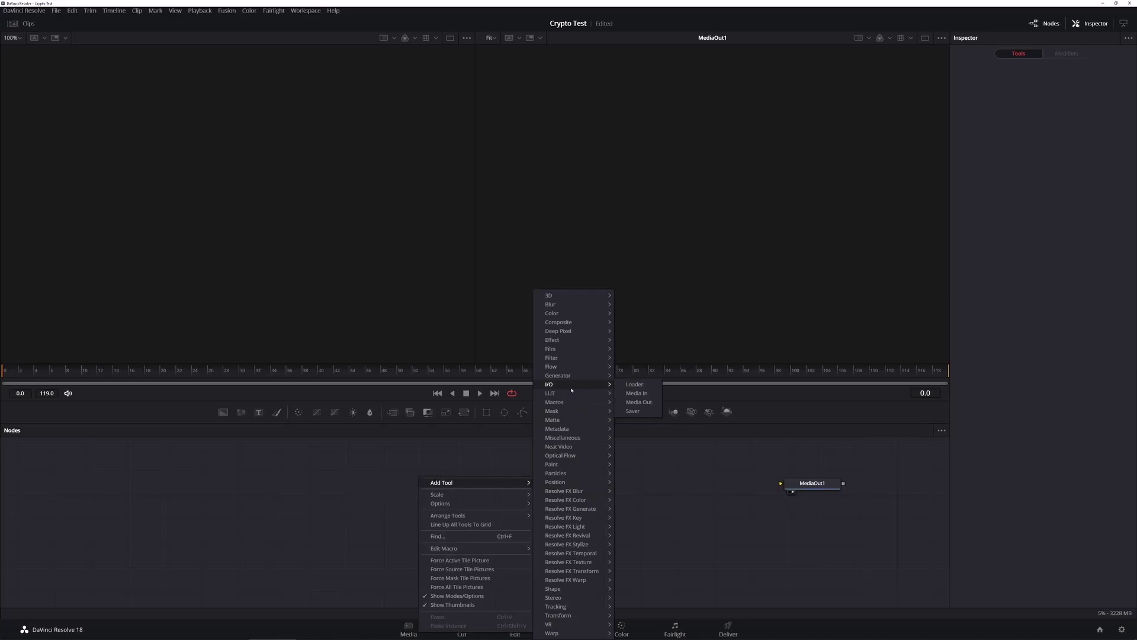
click(629, 386)
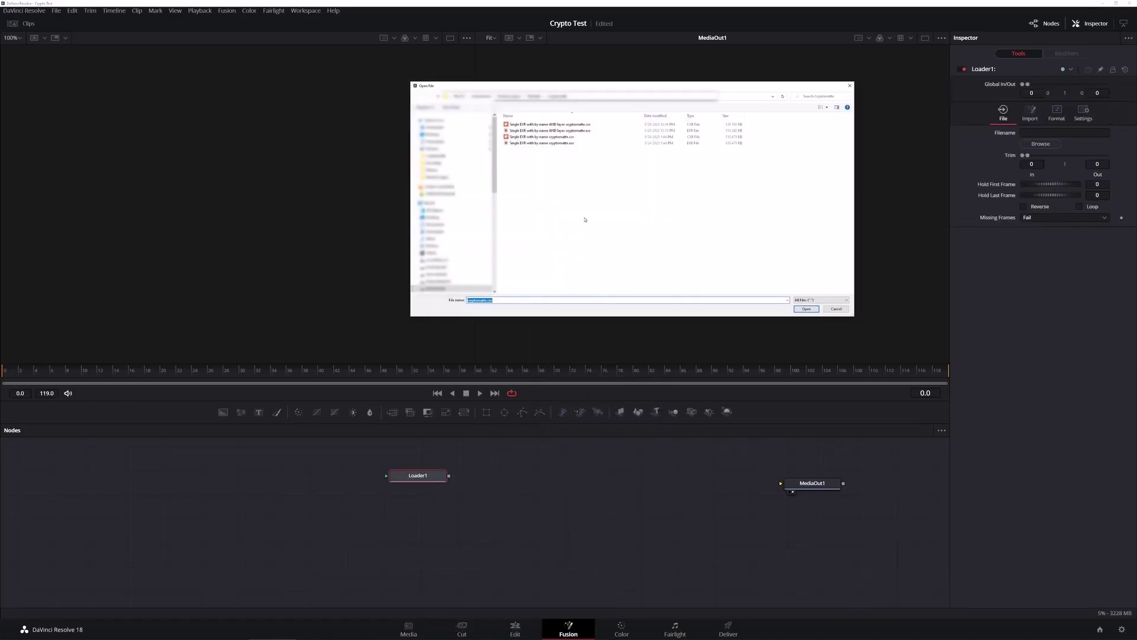
double_click(578, 131)
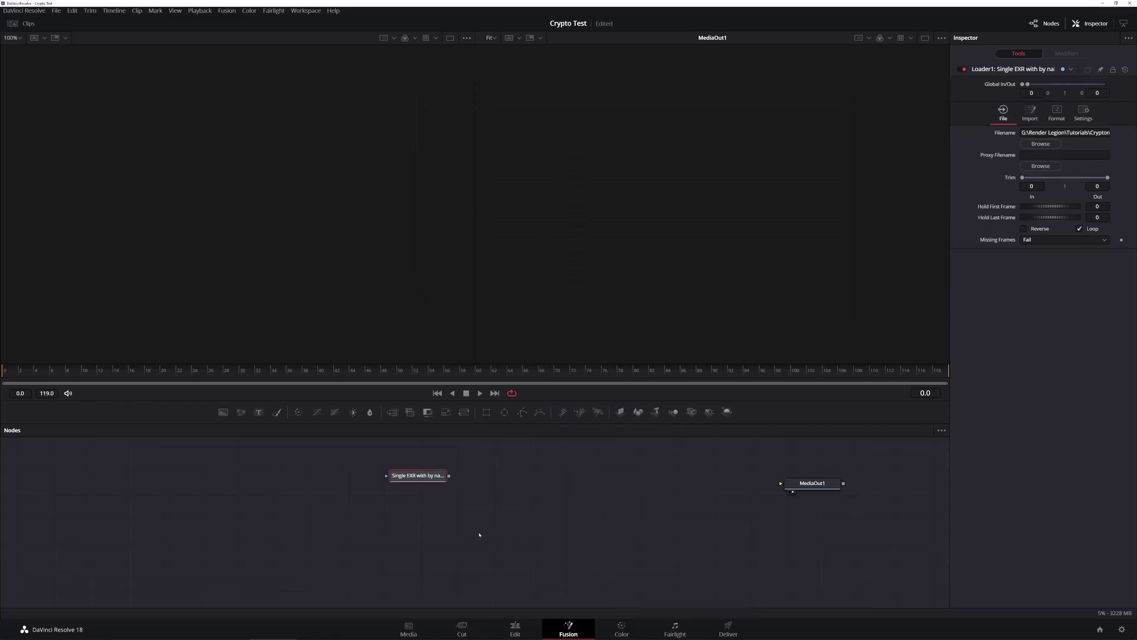
drag(426, 475, 456, 474)
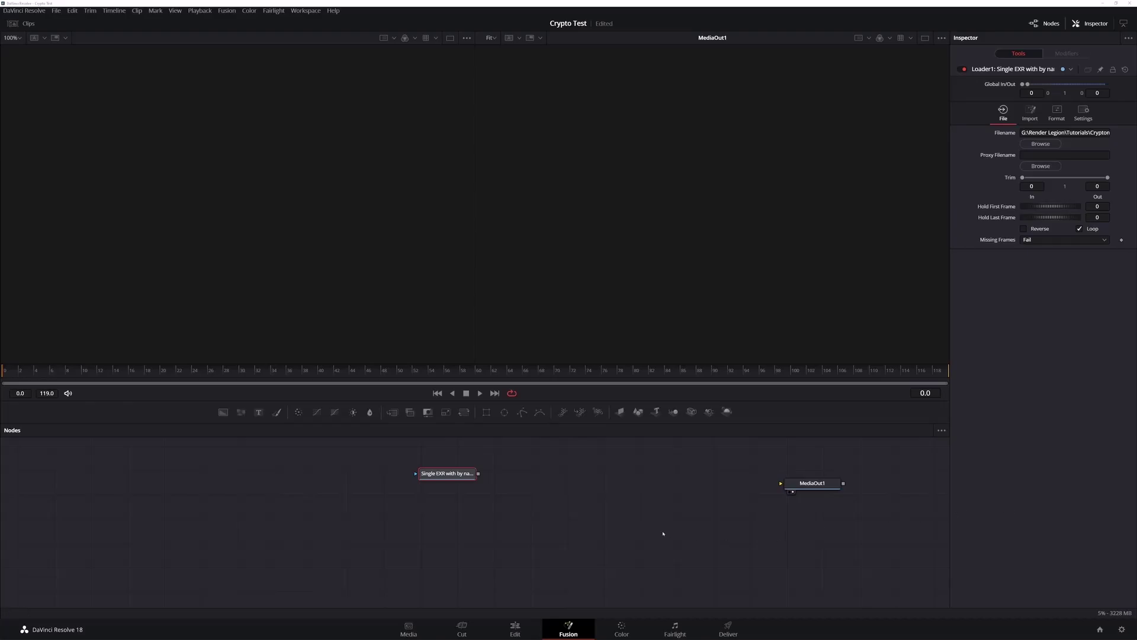
- Run hos_SplitEXR_Ultra on the EXR loader, placing the split Cmatte loaders horizontally
right_click(454, 474)
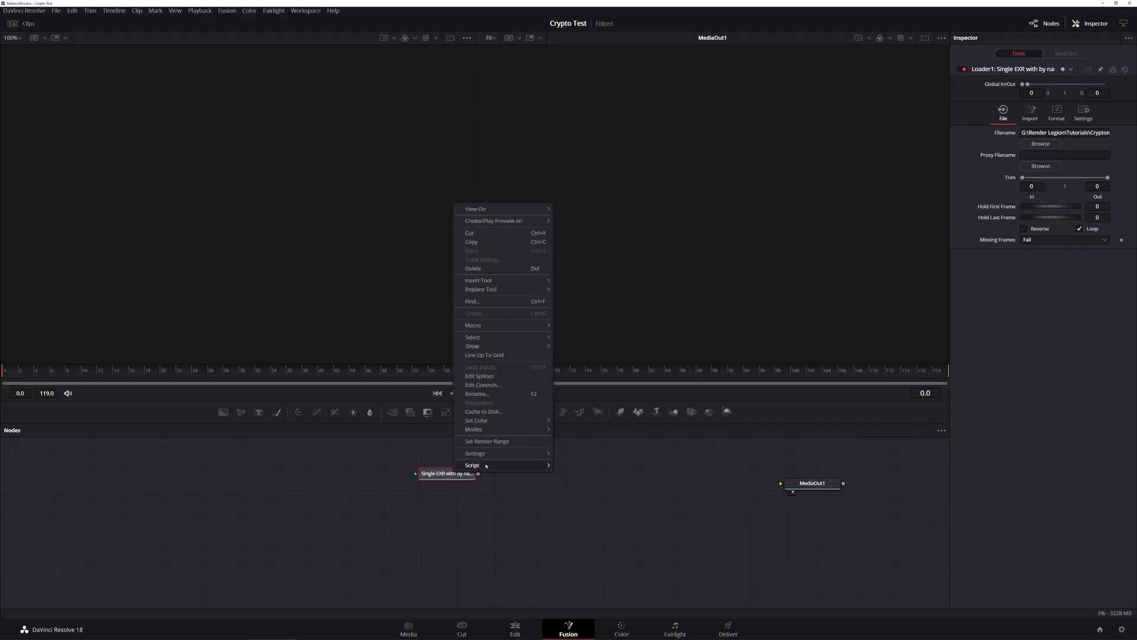
mouse_move(474, 464)
click(588, 477)
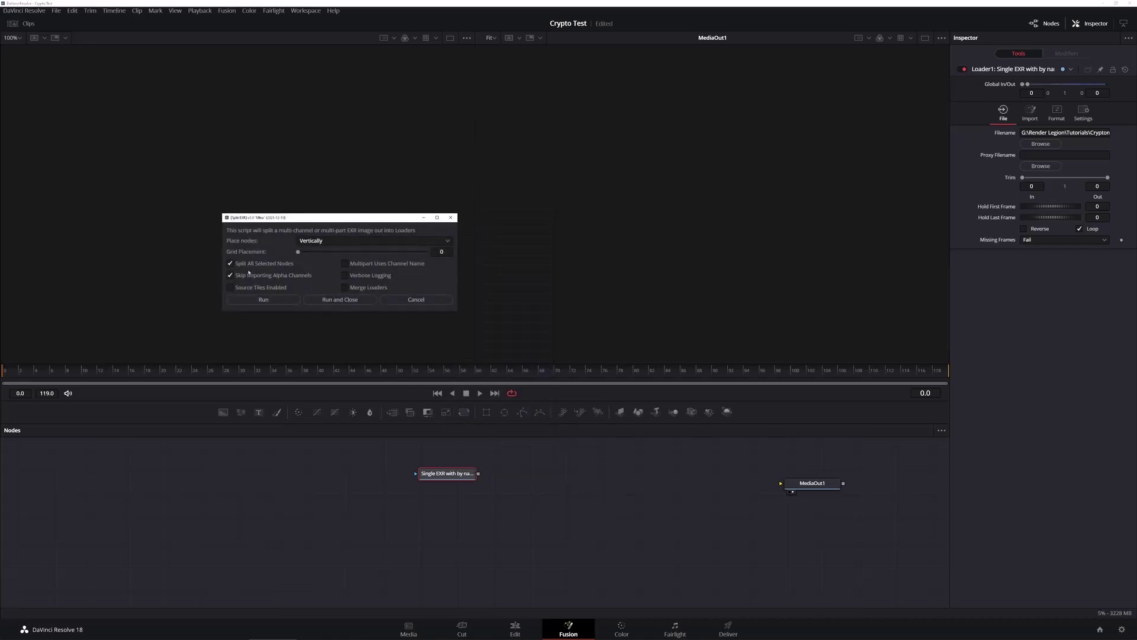
click(359, 242)
click(346, 261)
click(332, 299)
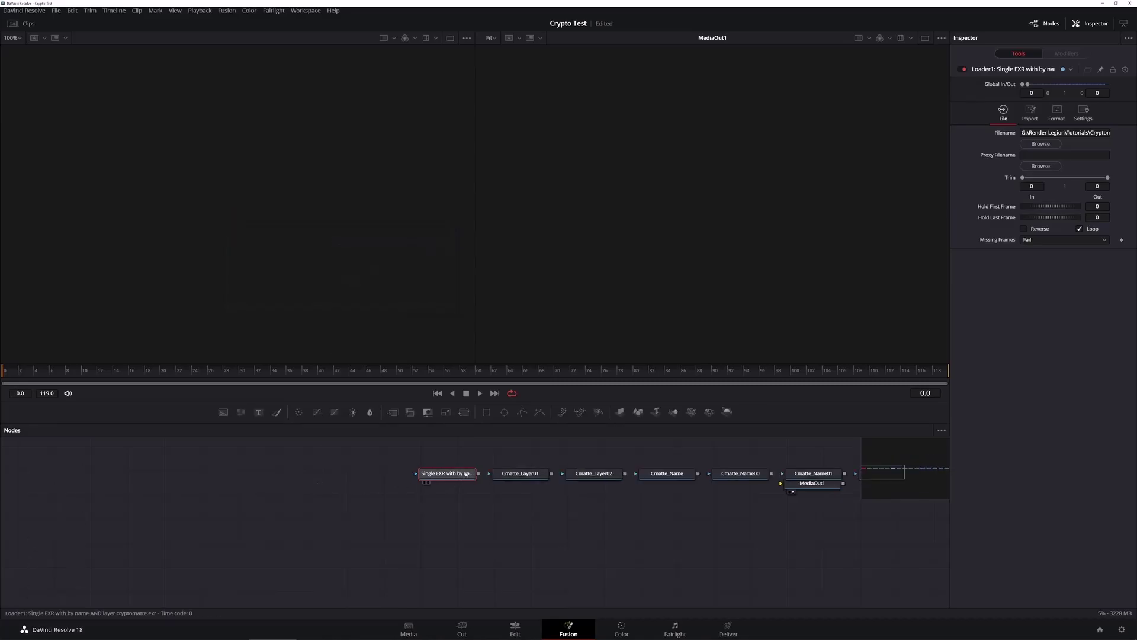
- Inspect the split loaders and show the Denoised render in both viewers
click(528, 474)
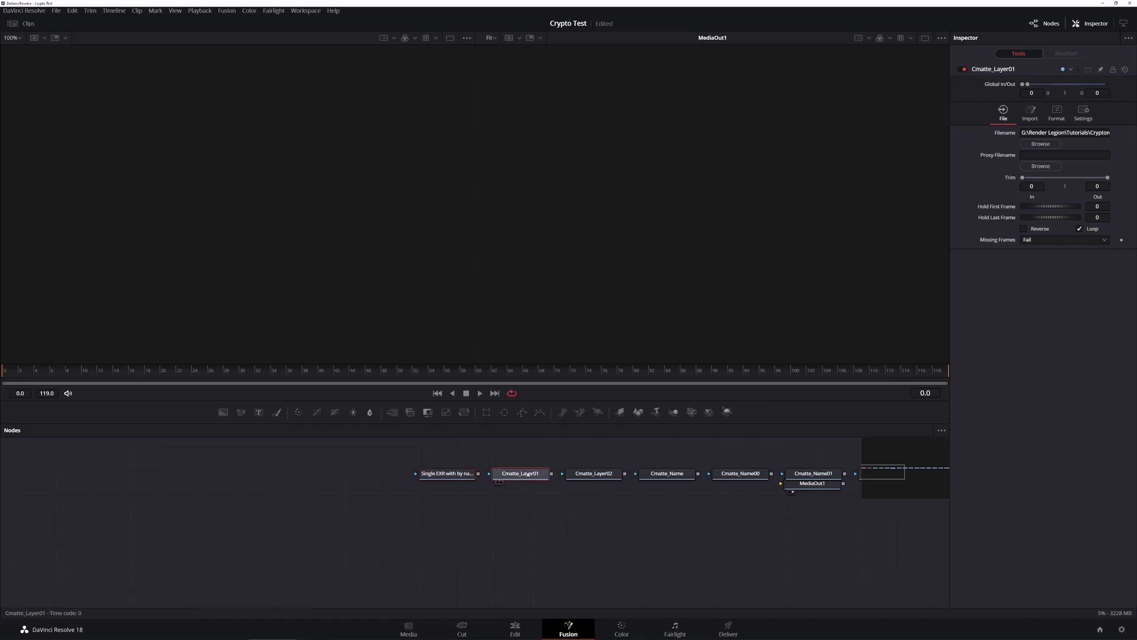
click(594, 473)
click(670, 475)
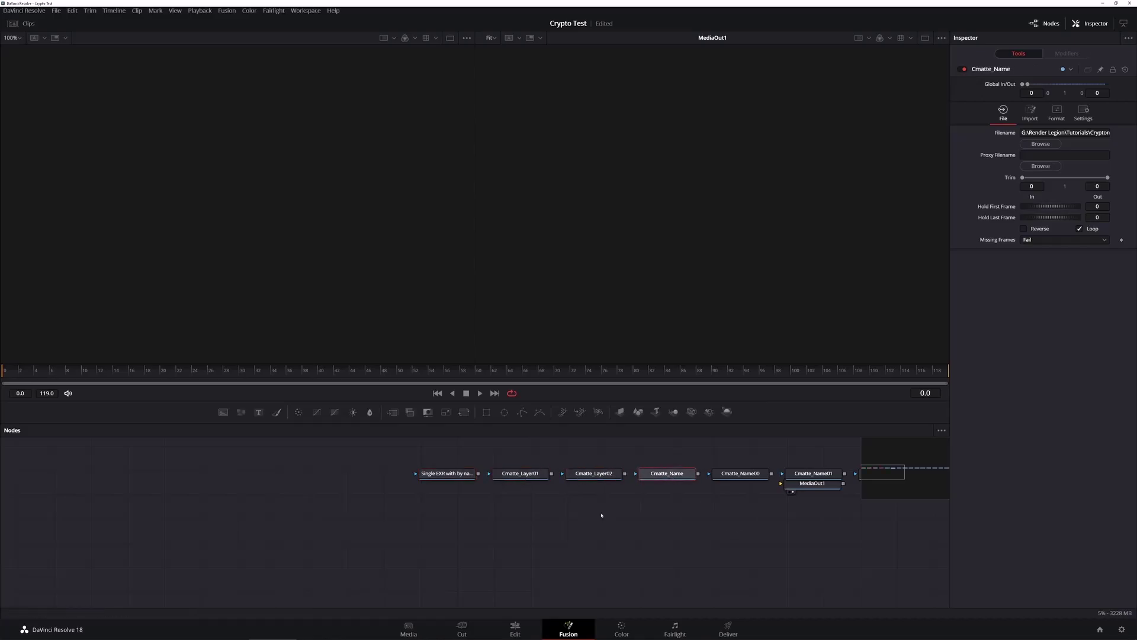
drag(450, 474, 435, 461)
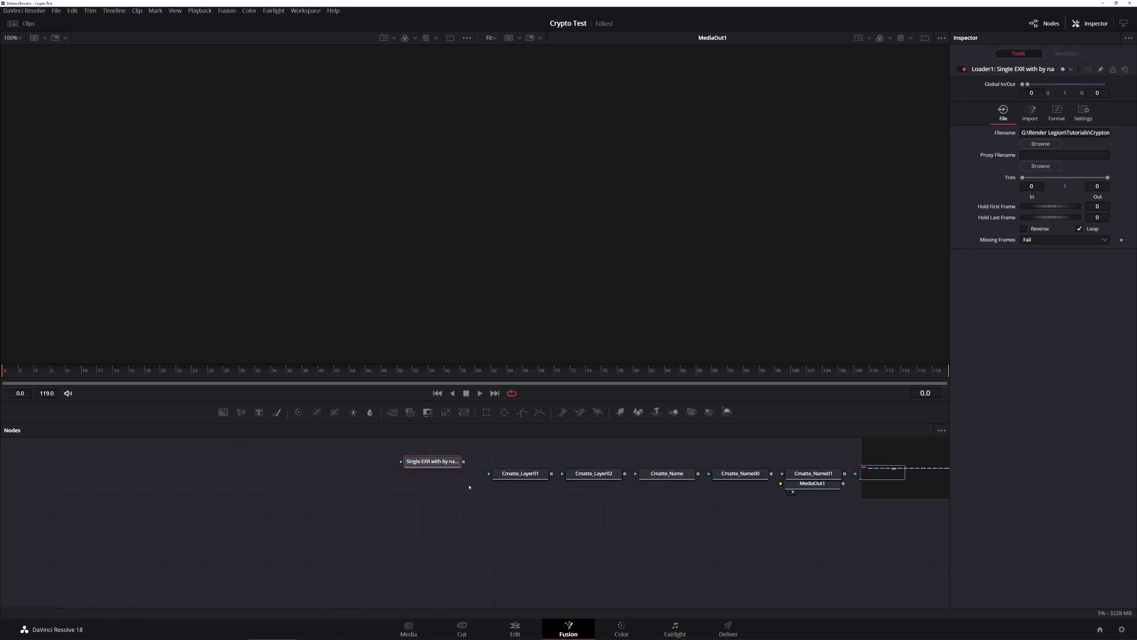
drag(665, 531, 312, 527)
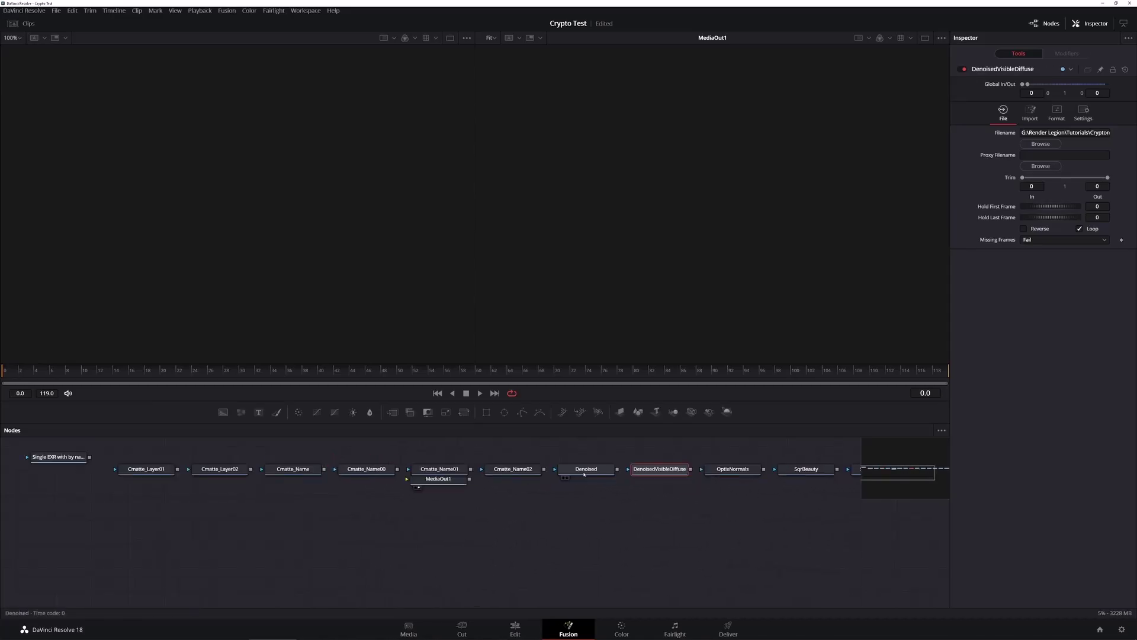
click(584, 472)
key(1)
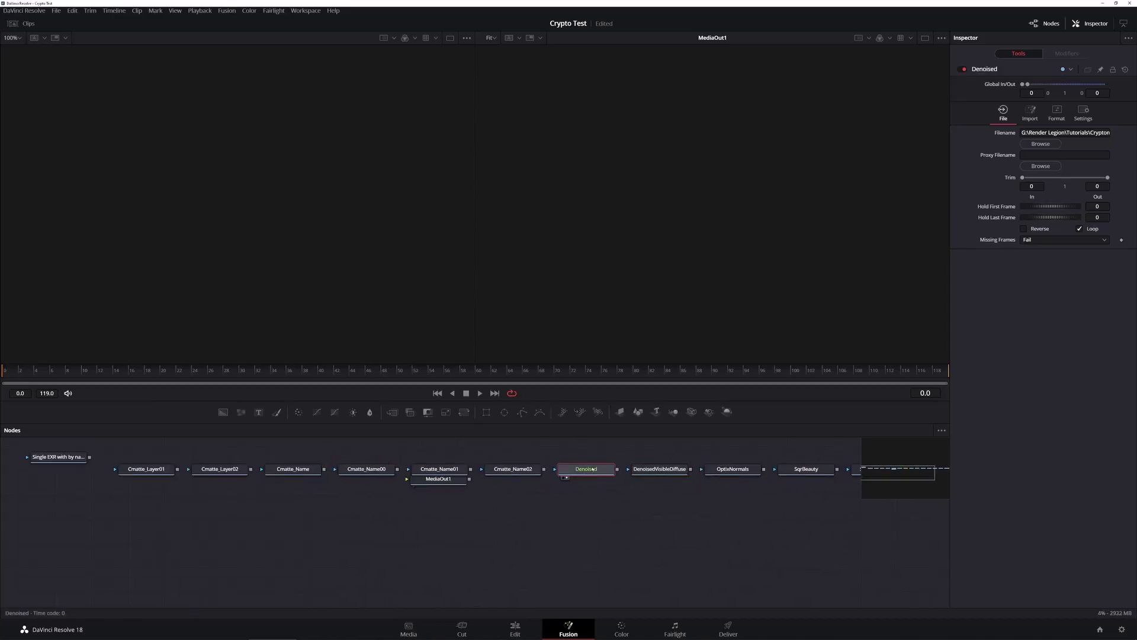
key(2)
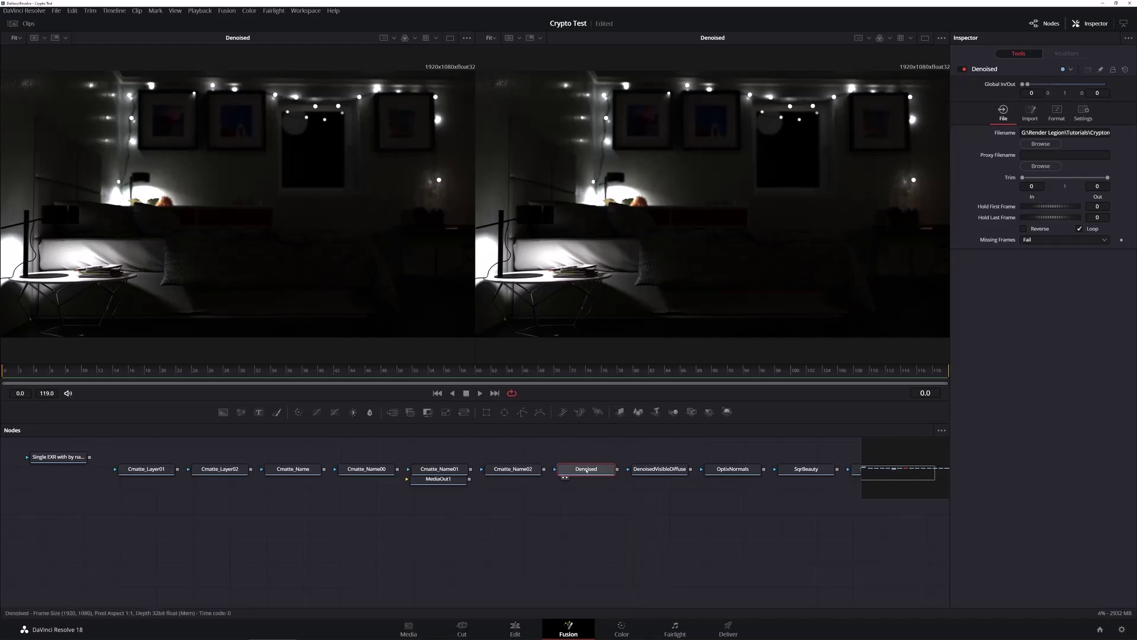
- Move Denoised aside and delete the other split loaders, leaving only the EXR loader
drag(586, 465, 27, 529)
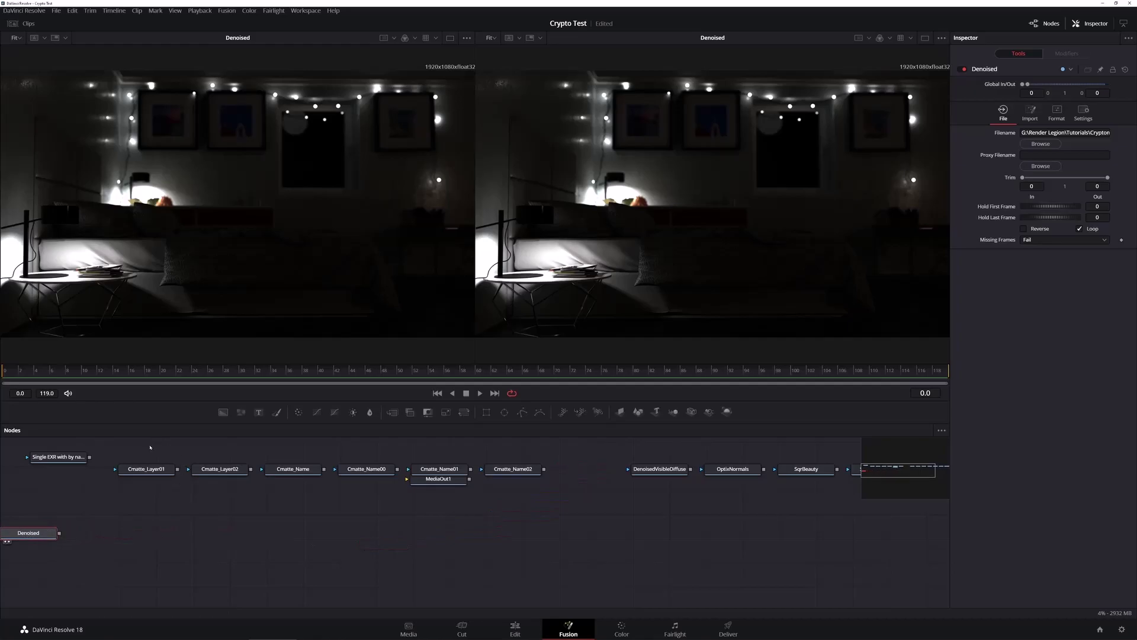
drag(151, 447, 906, 539)
key(Delete)
key(ctrl+z)
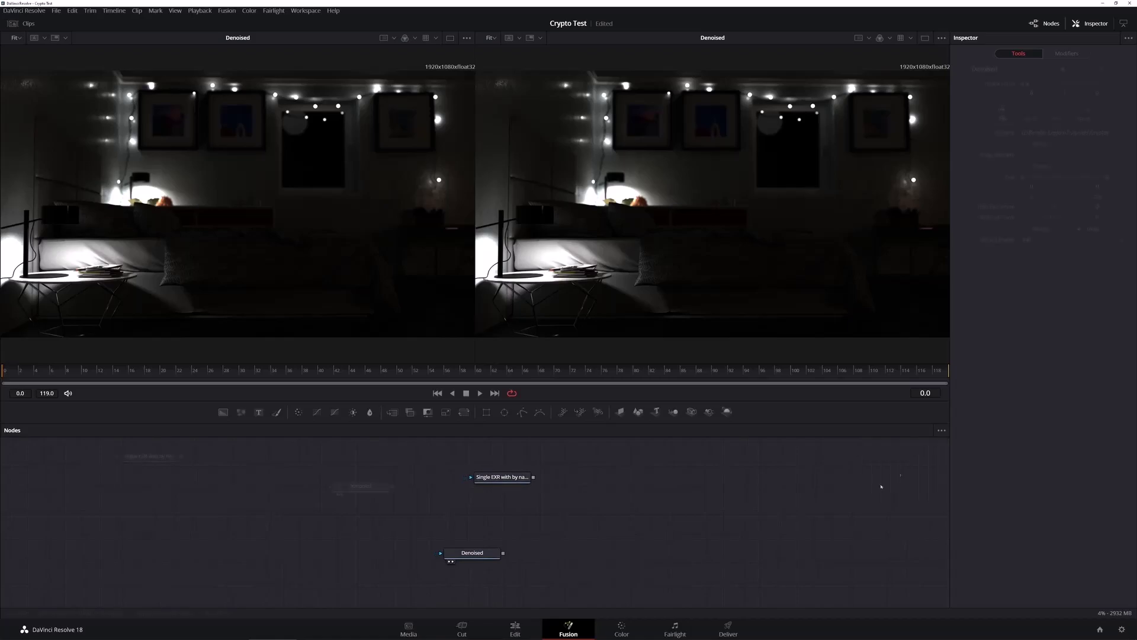
key(ctrl+z)
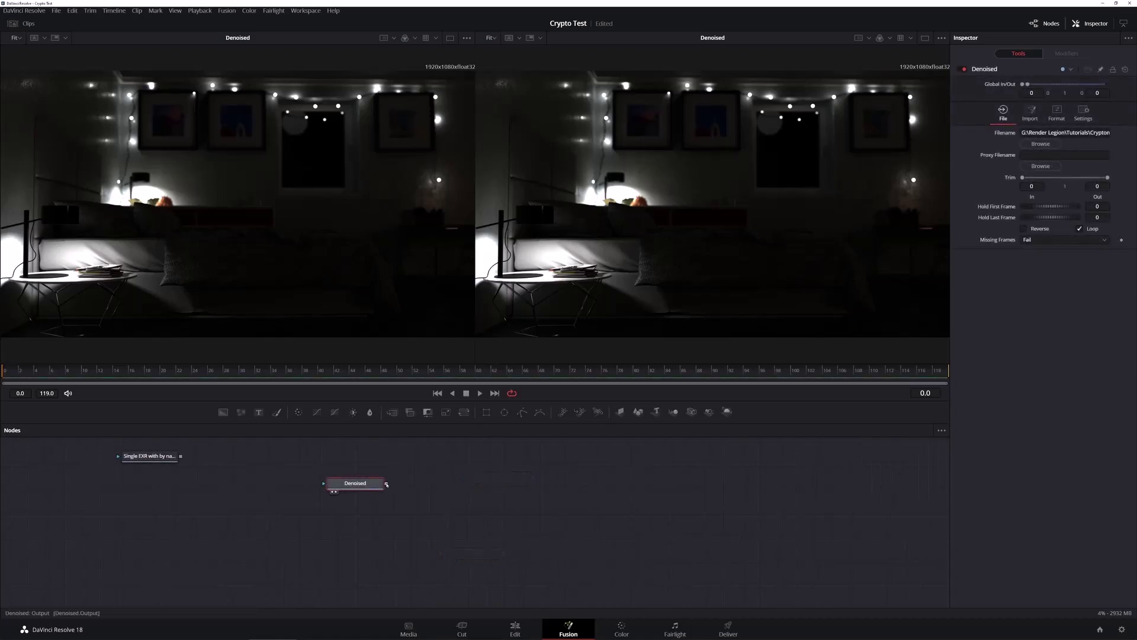
- Insert a Gamut node after Denoised with sRGB output space, viewing Gamut1 in viewer 2
right_click(369, 484)
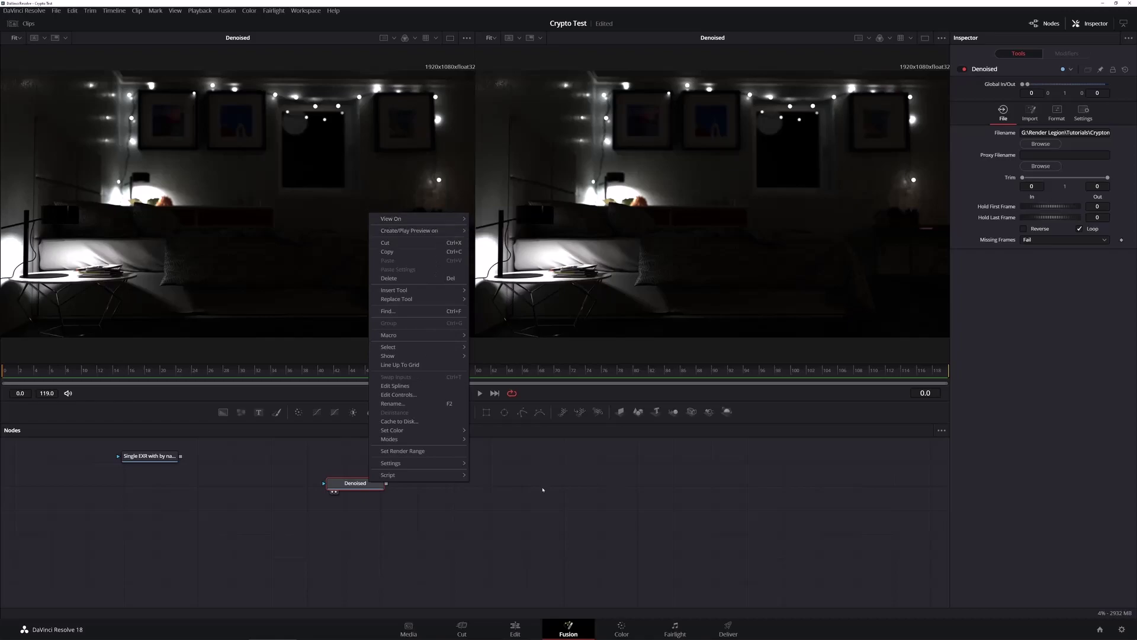
mouse_move(409, 290)
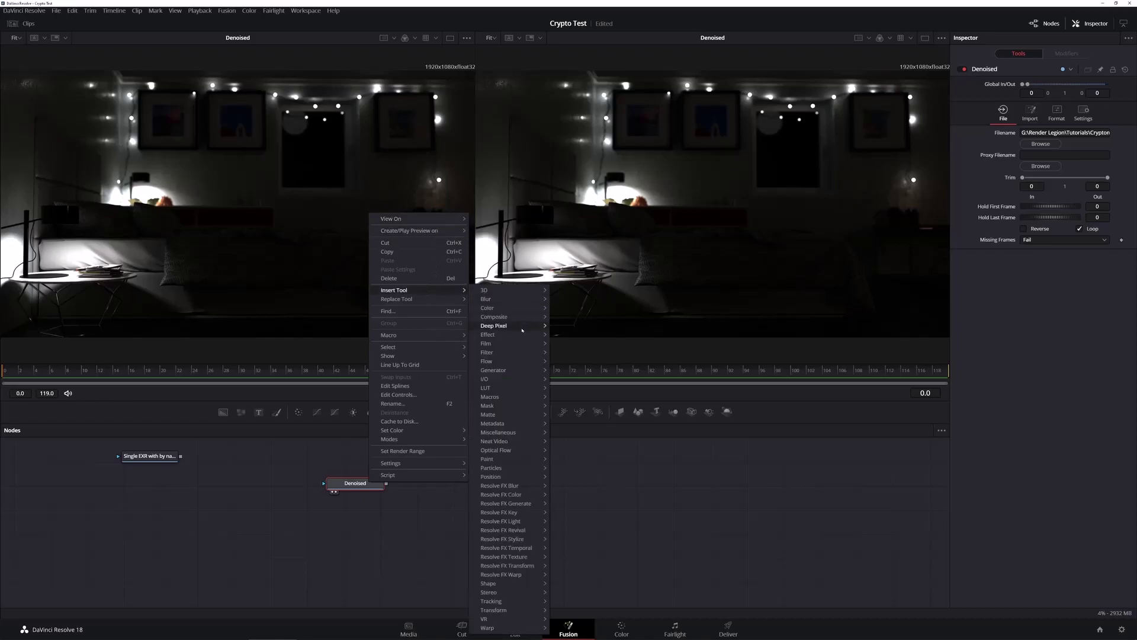
mouse_move(526, 310)
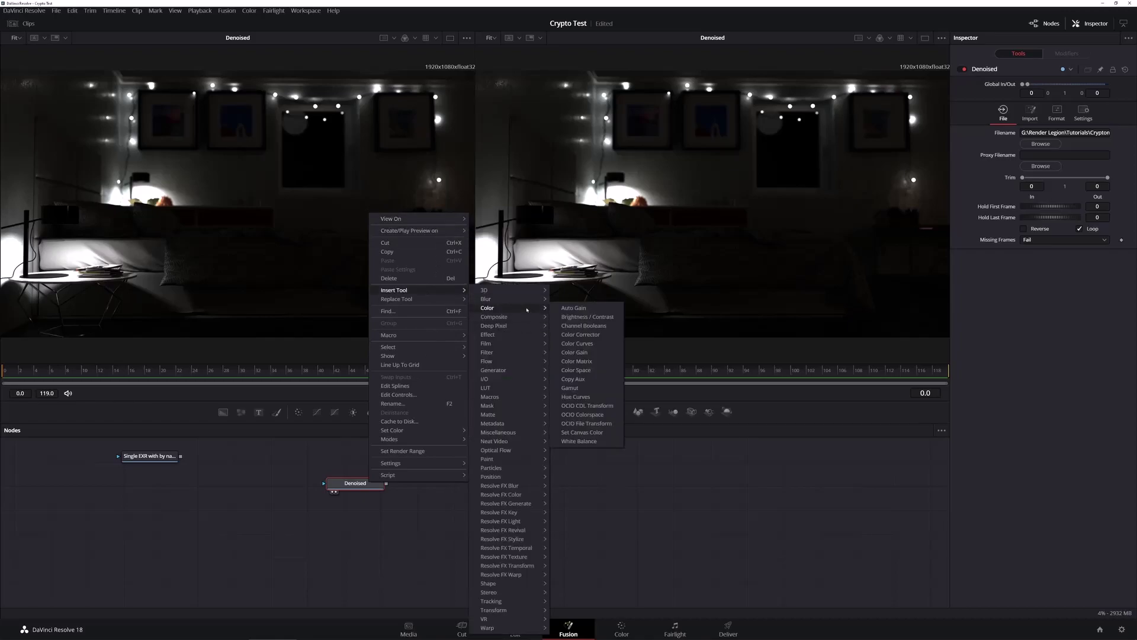
click(569, 388)
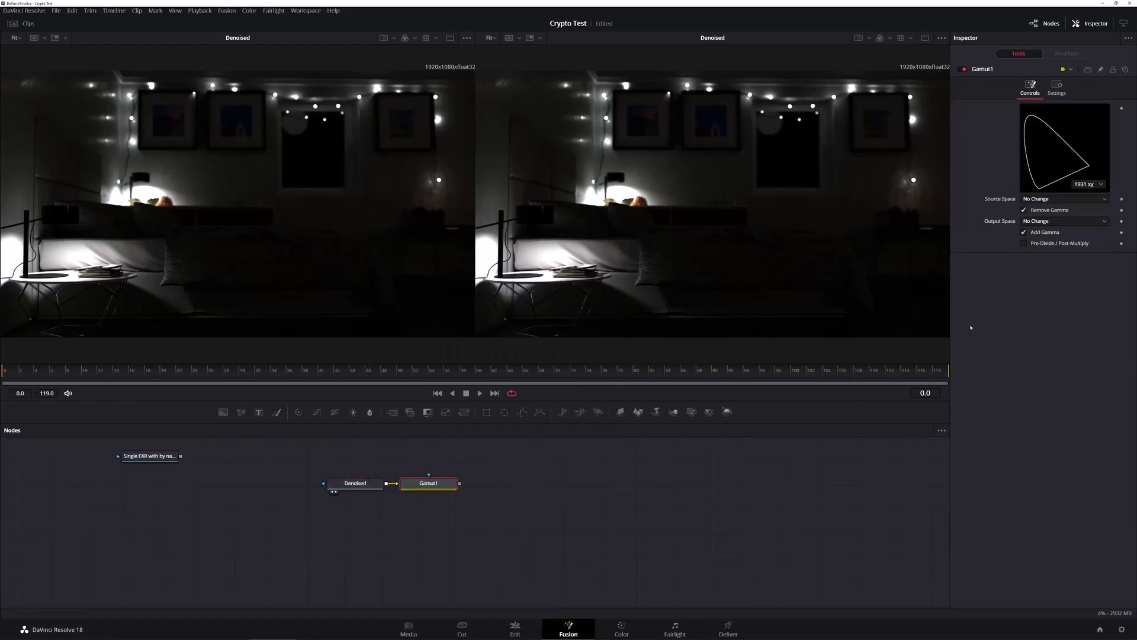
click(1063, 221)
scroll(1060, 297, down, 2)
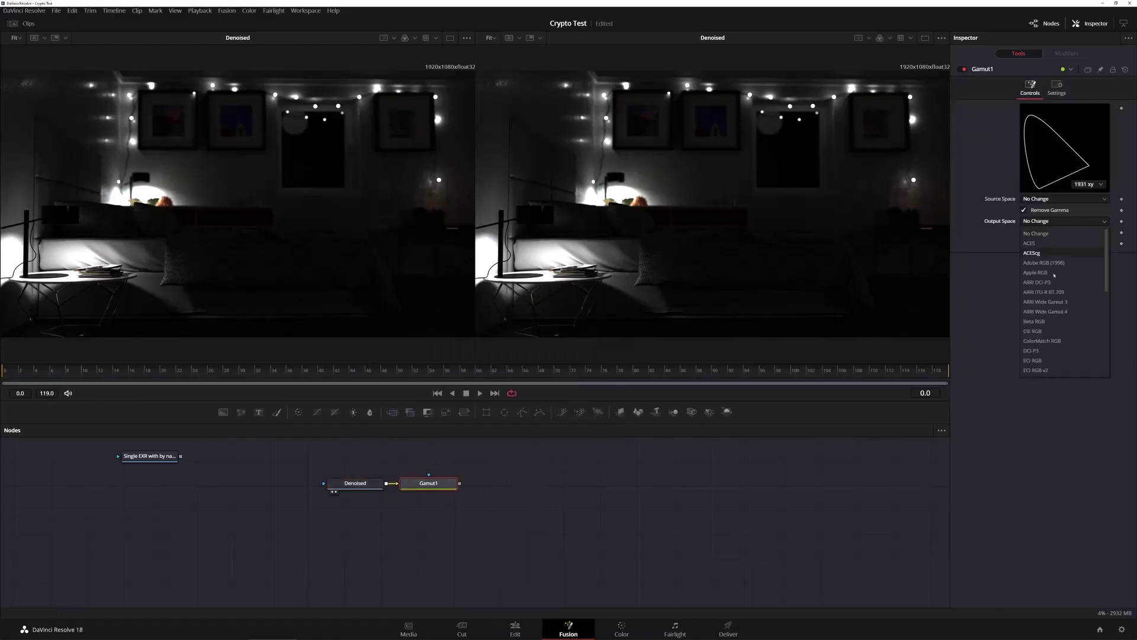
scroll(1059, 351, down, 2)
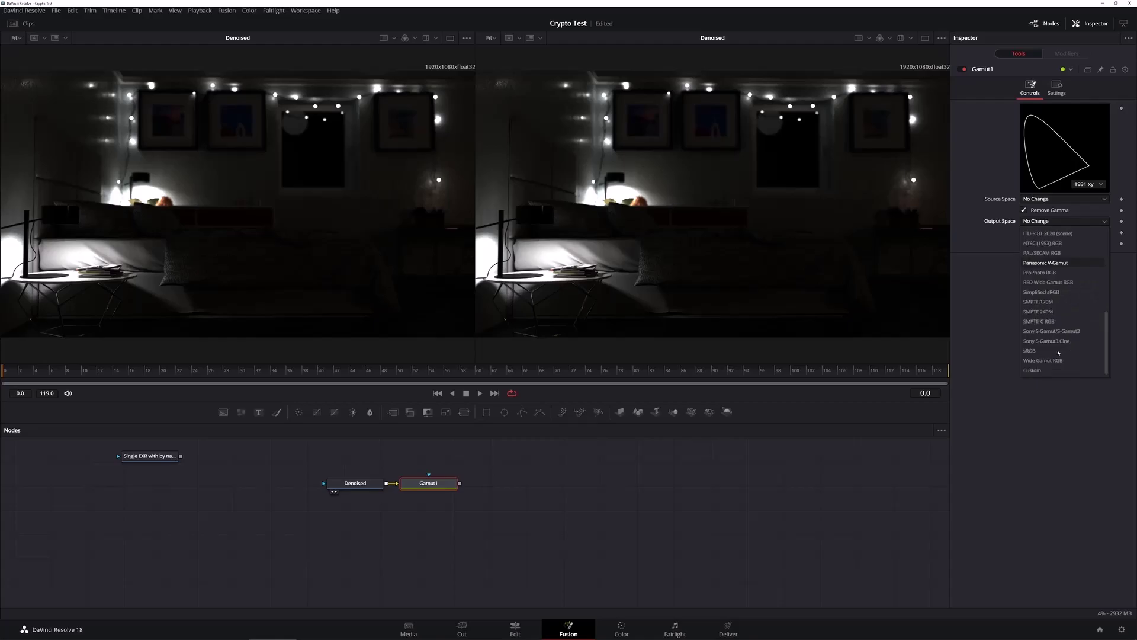
click(1042, 263)
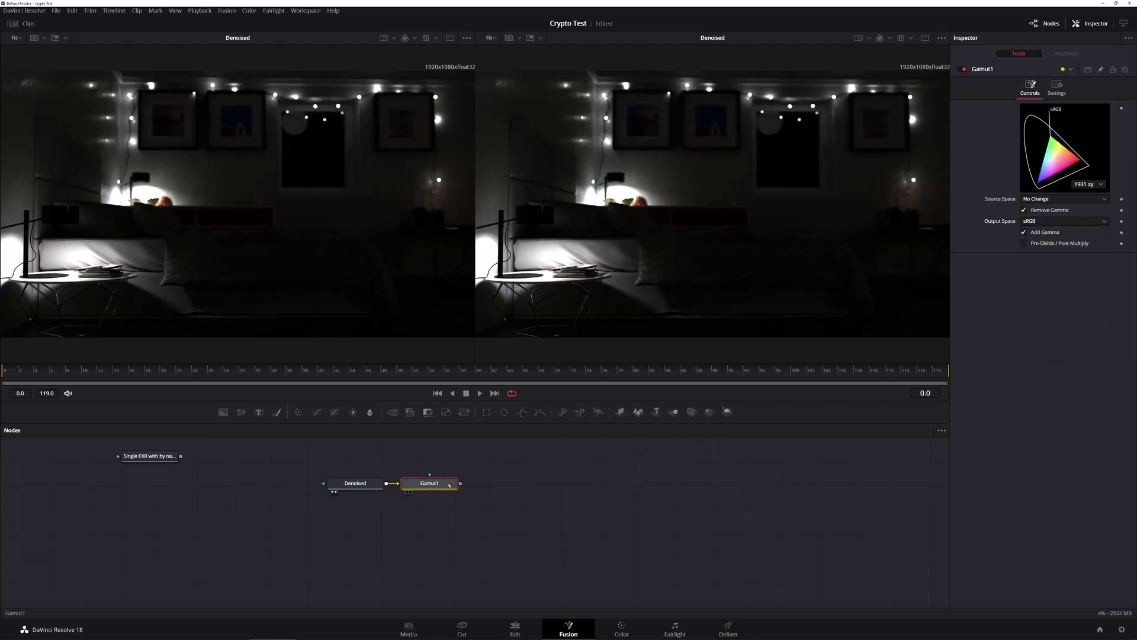
key(2)
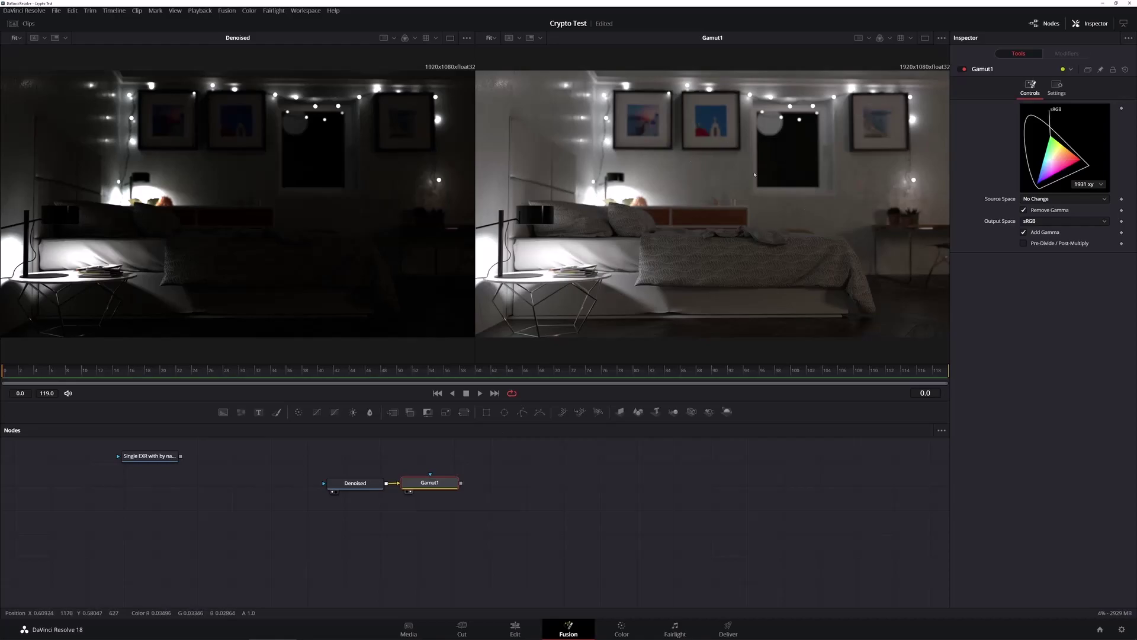
- Add Cryptomatte1 after the Single EXR loader via 'cry' search and view it in viewer 2
drag(150, 456, 378, 466)
key(shift+space)
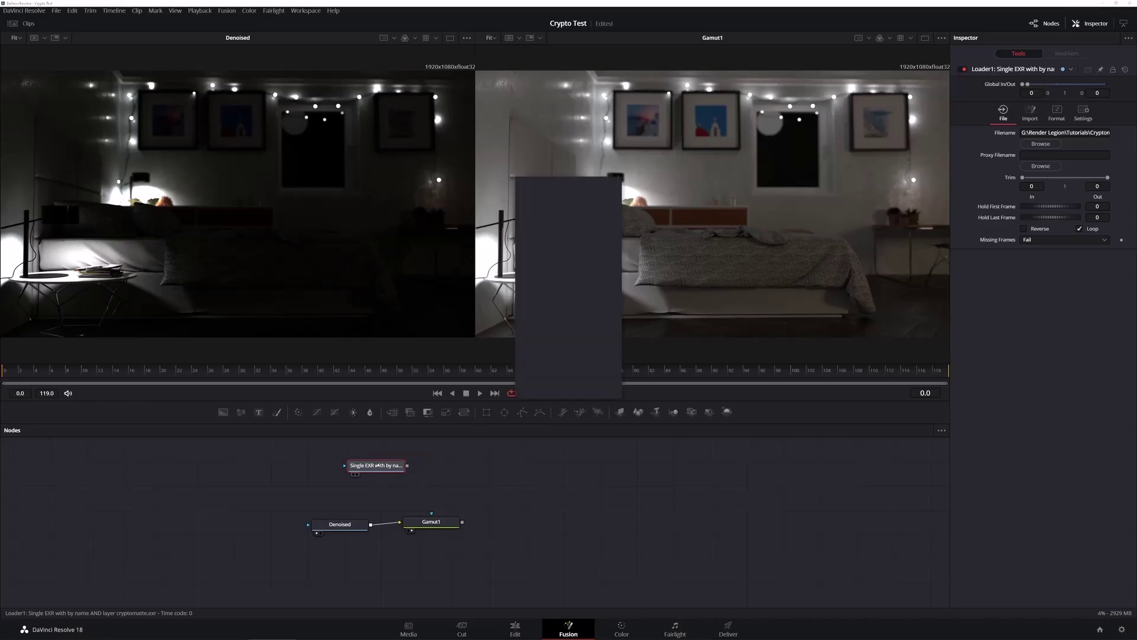
text(cry)
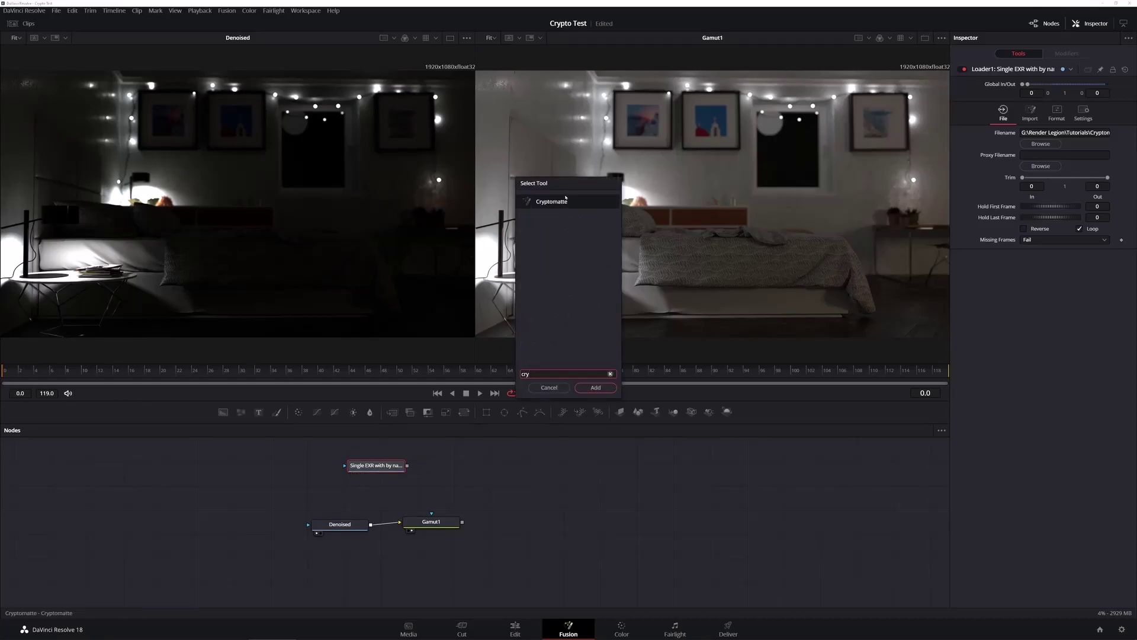
click(595, 388)
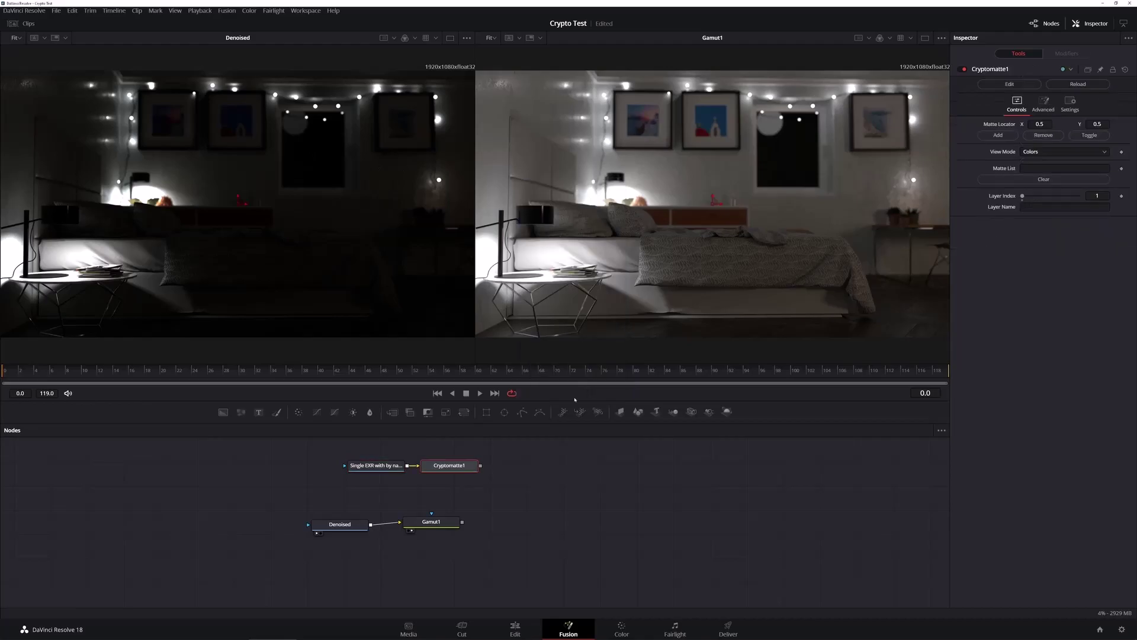
drag(456, 468, 471, 469)
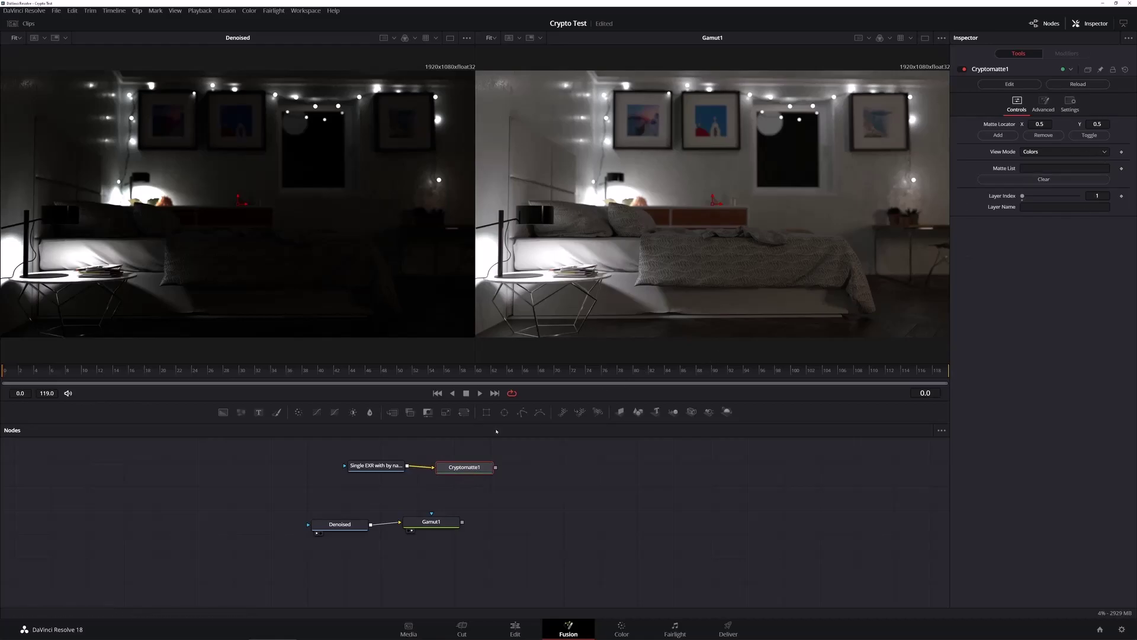
key(2)
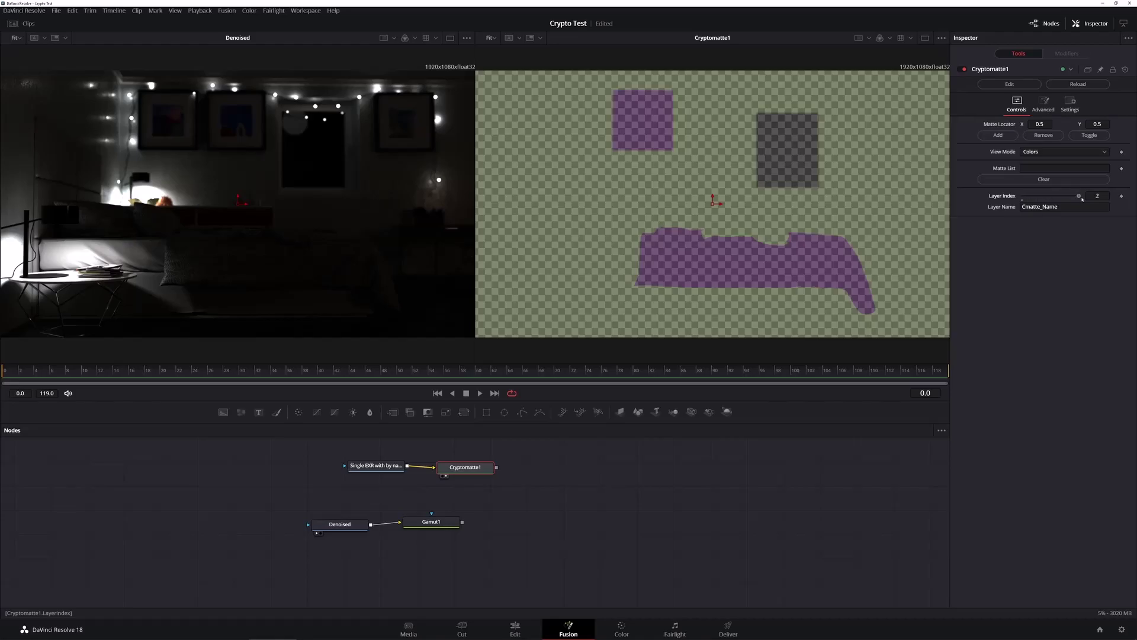
- Set Cryptomatte1 Layer Index to 2 (Cmatte_Name) and place the Matte Locator on the bed sheet
drag(1022, 197, 1033, 198)
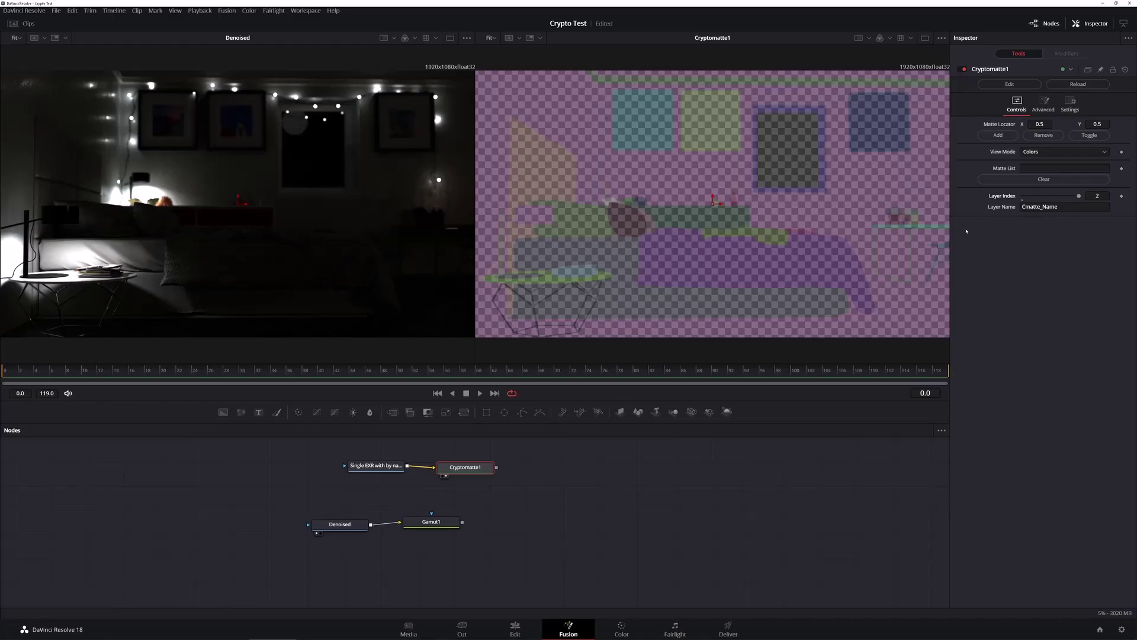
drag(1034, 197, 1027, 198)
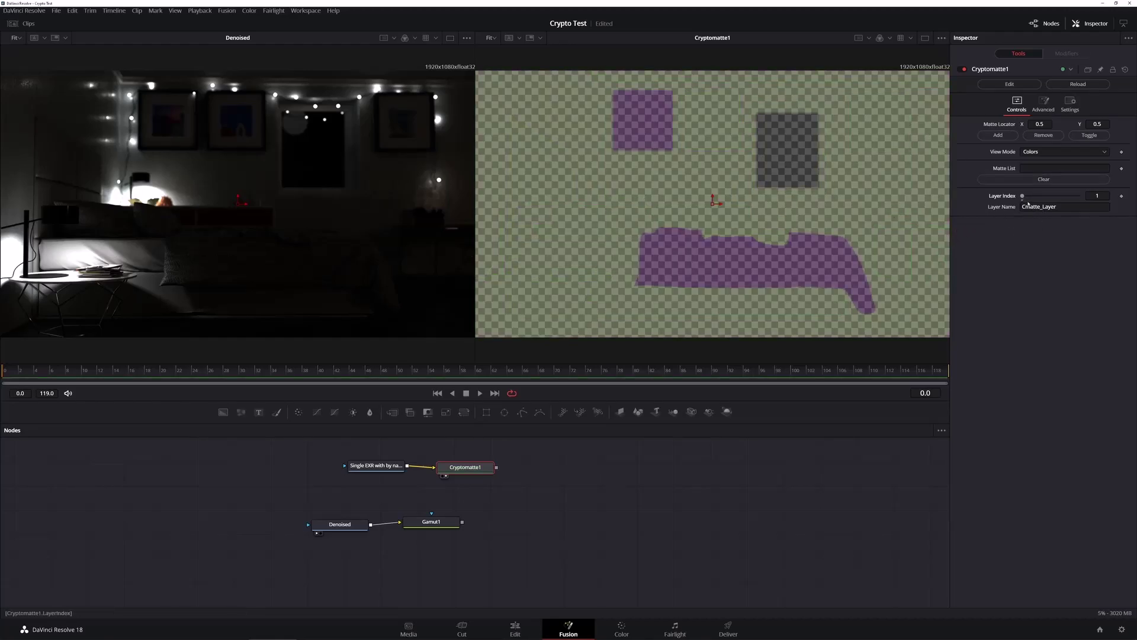
drag(1022, 197, 1079, 198)
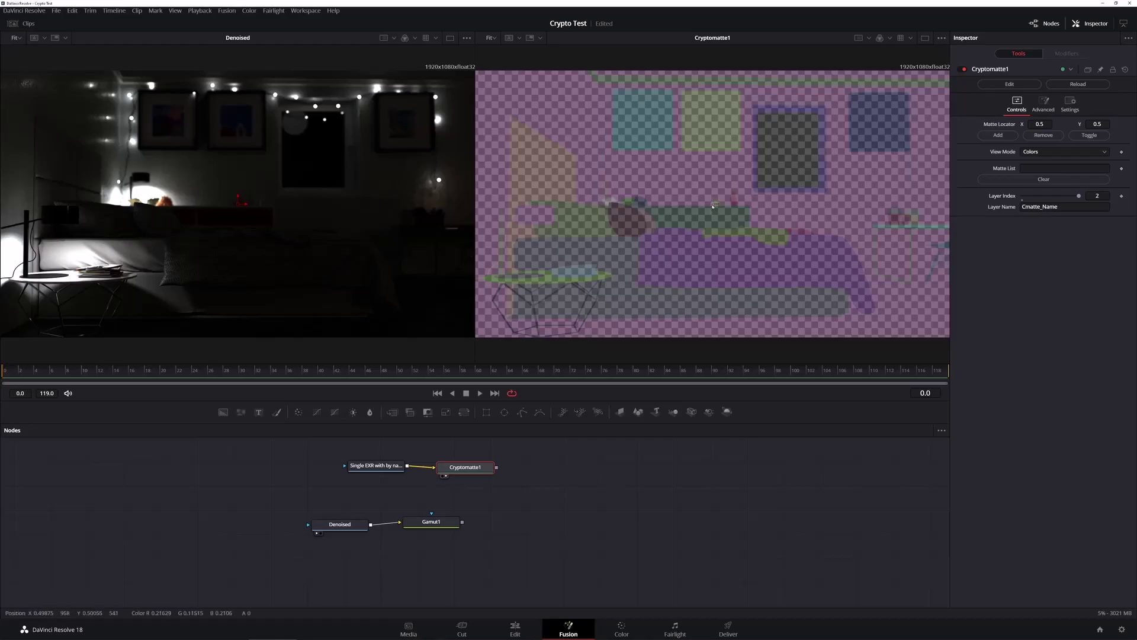
drag(713, 205, 705, 257)
- Add Top Sheet, Frame.1 and Post to the Cryptomatte matte list using the Matte Locator
click(998, 135)
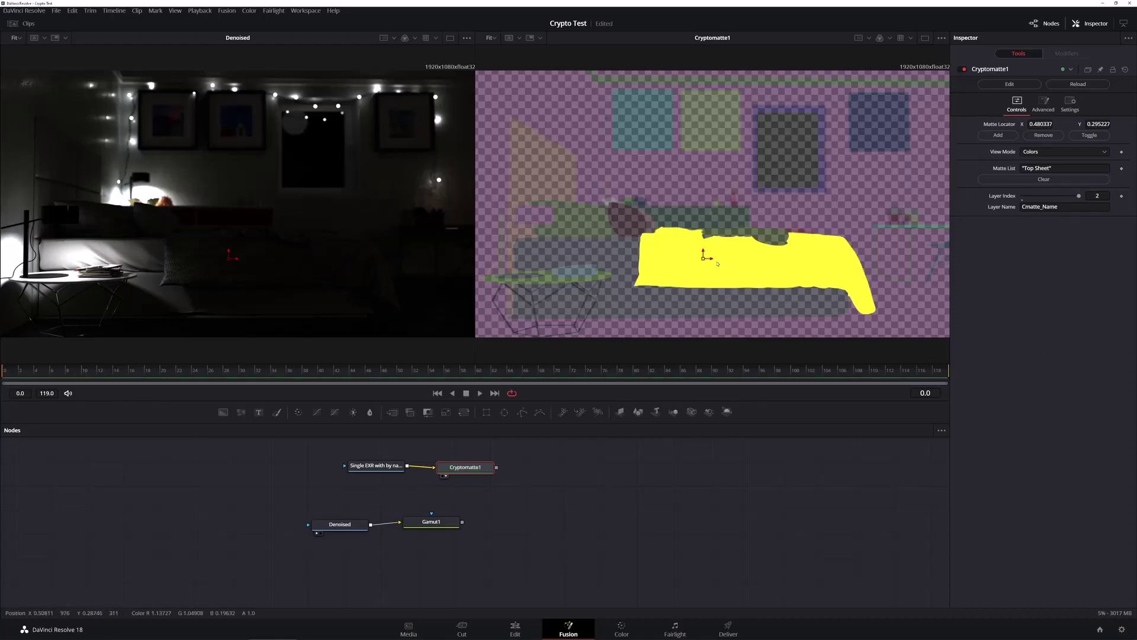
drag(705, 255, 640, 118)
click(998, 135)
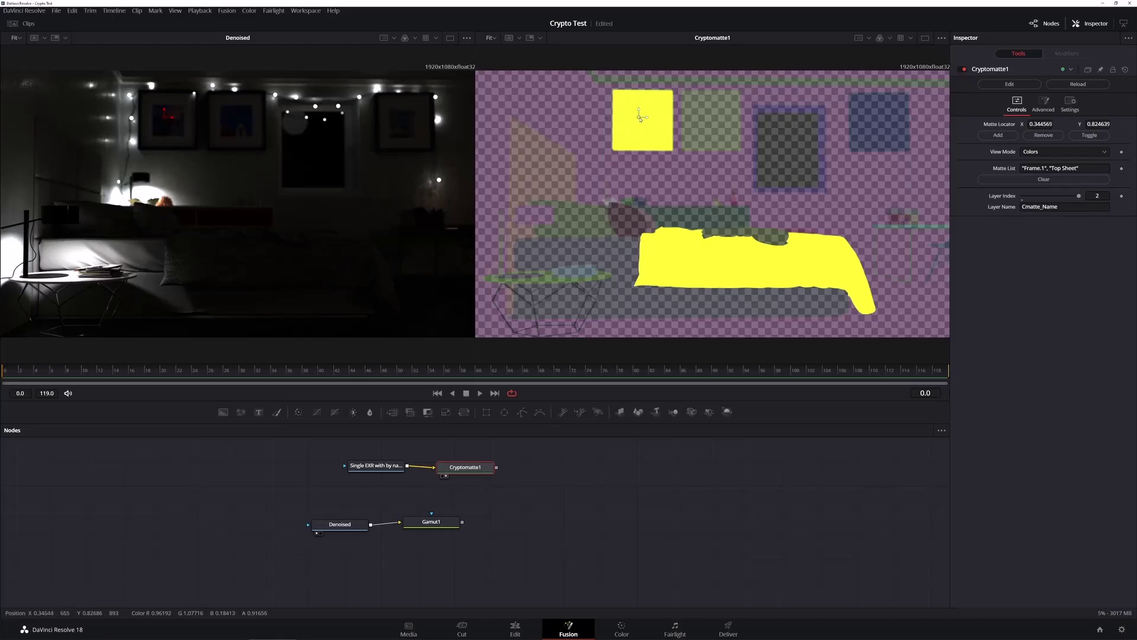
mouse_move(640, 117)
mouse_down()
mouse_move(570, 280)
mouse_move(593, 309)
mouse_move(622, 296)
mouse_move(648, 189)
mouse_move(722, 178)
mouse_up()
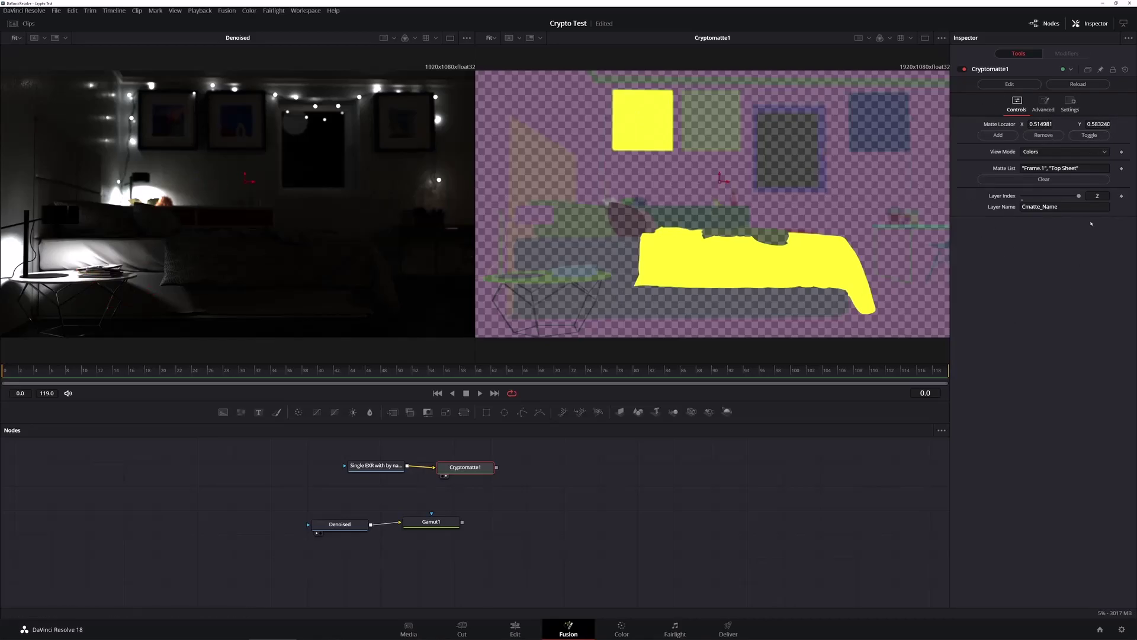
click(1024, 197)
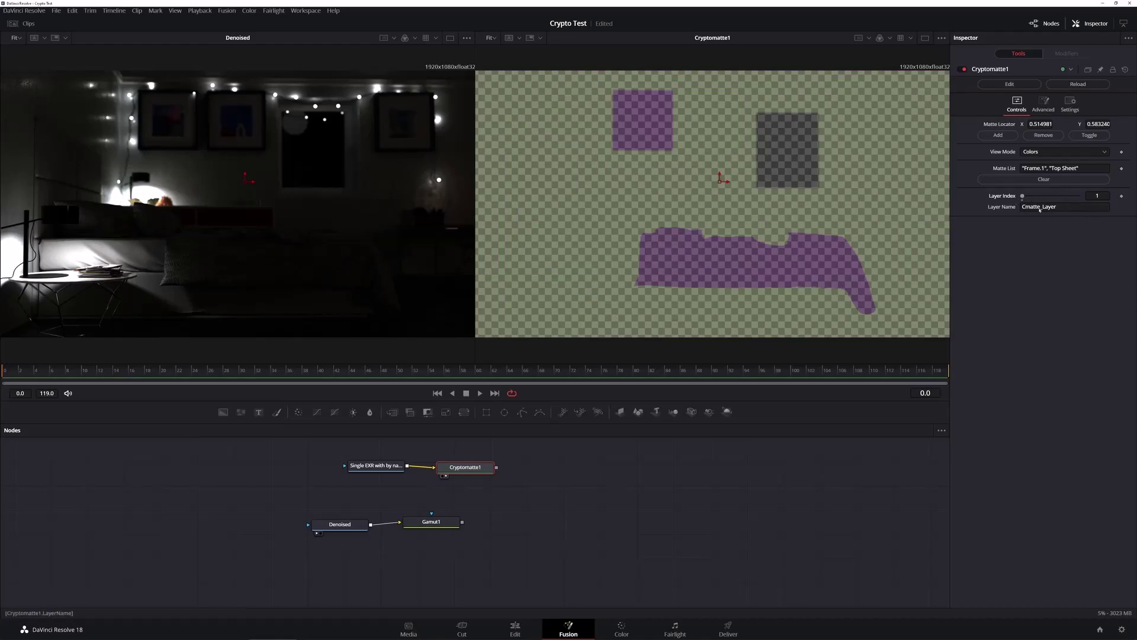
drag(722, 178, 715, 255)
click(1010, 137)
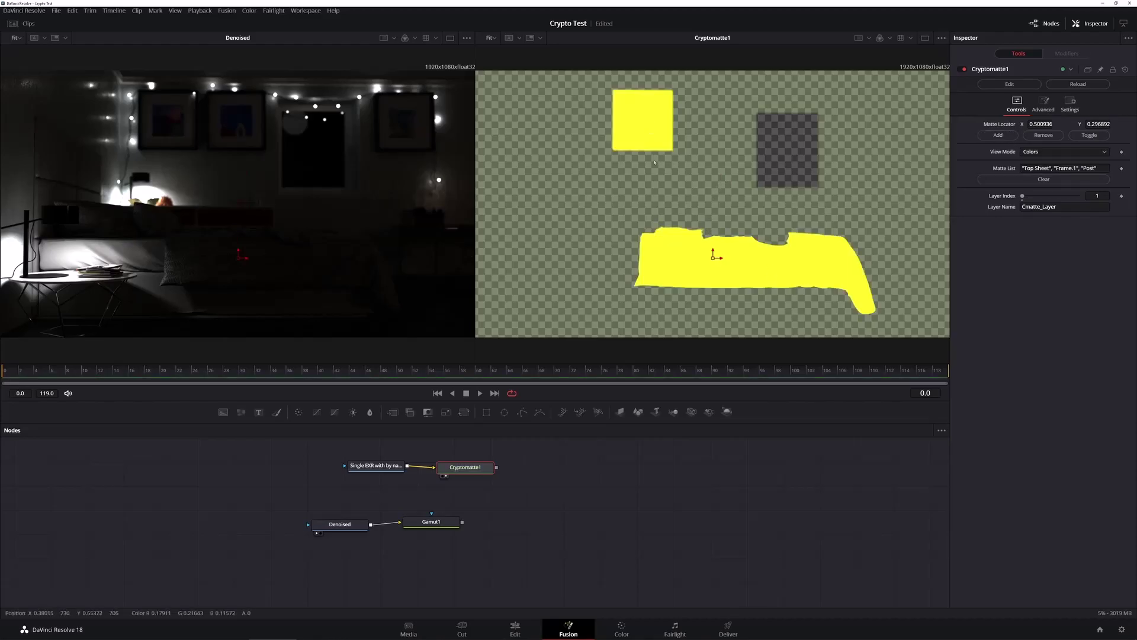
- Return to the Cmatte_Name layer and remove then re-add the Top Sheet matte
click(1080, 198)
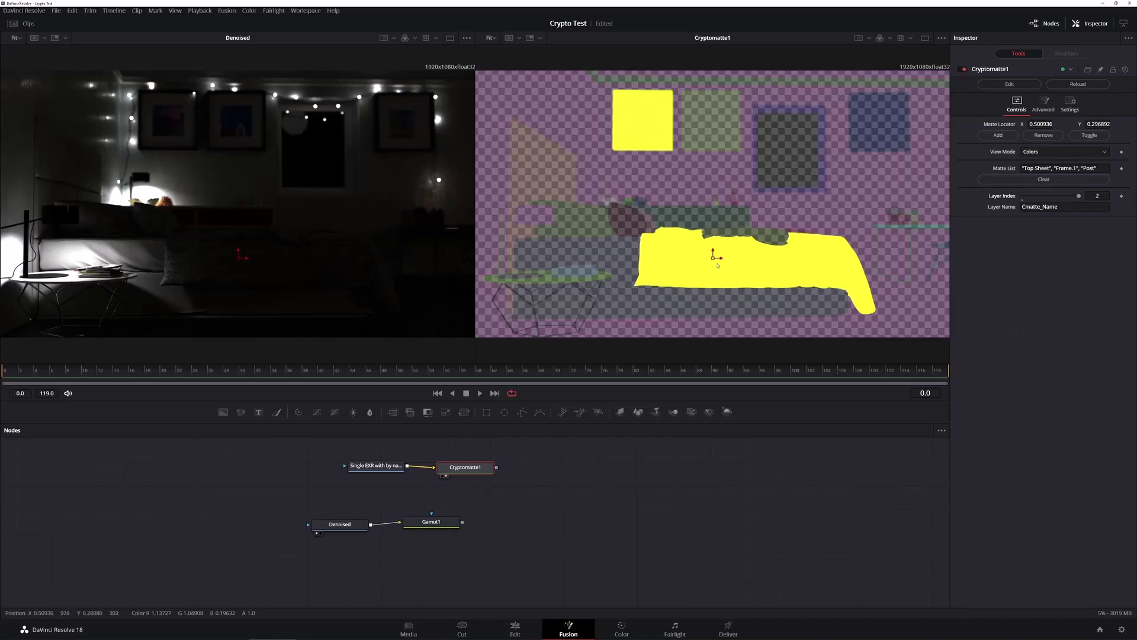
drag(714, 256, 821, 262)
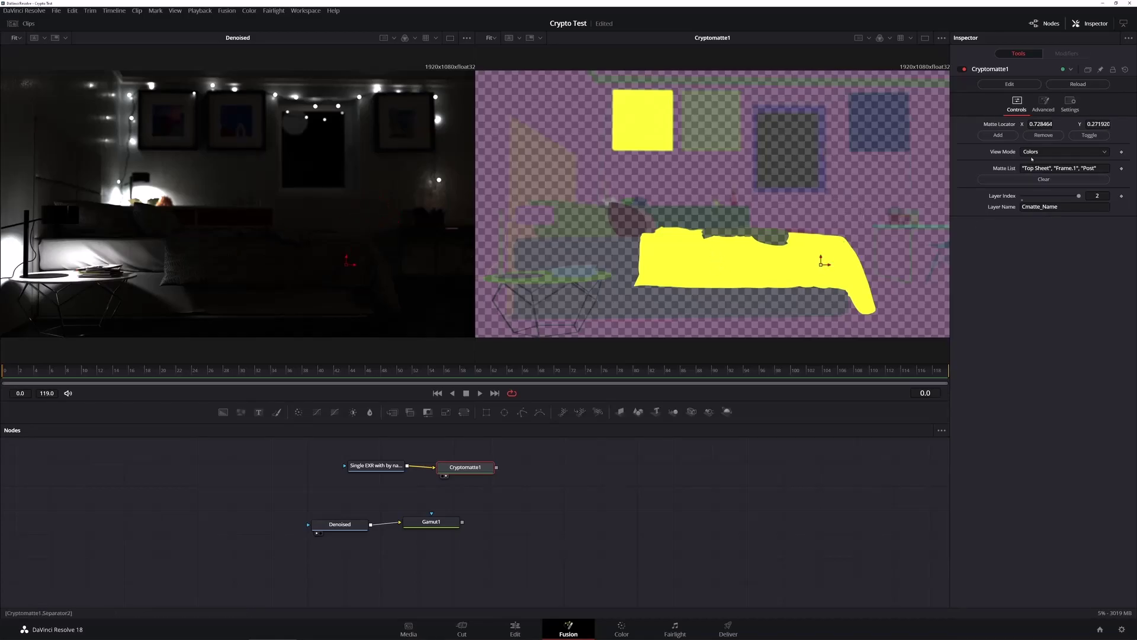
click(1043, 135)
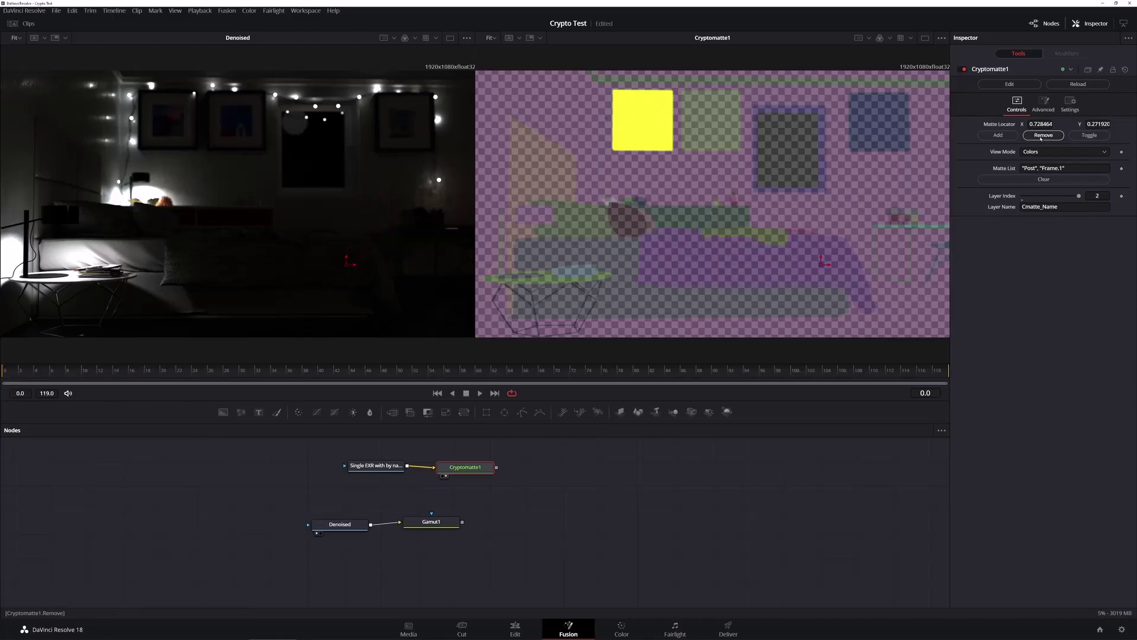
click(998, 135)
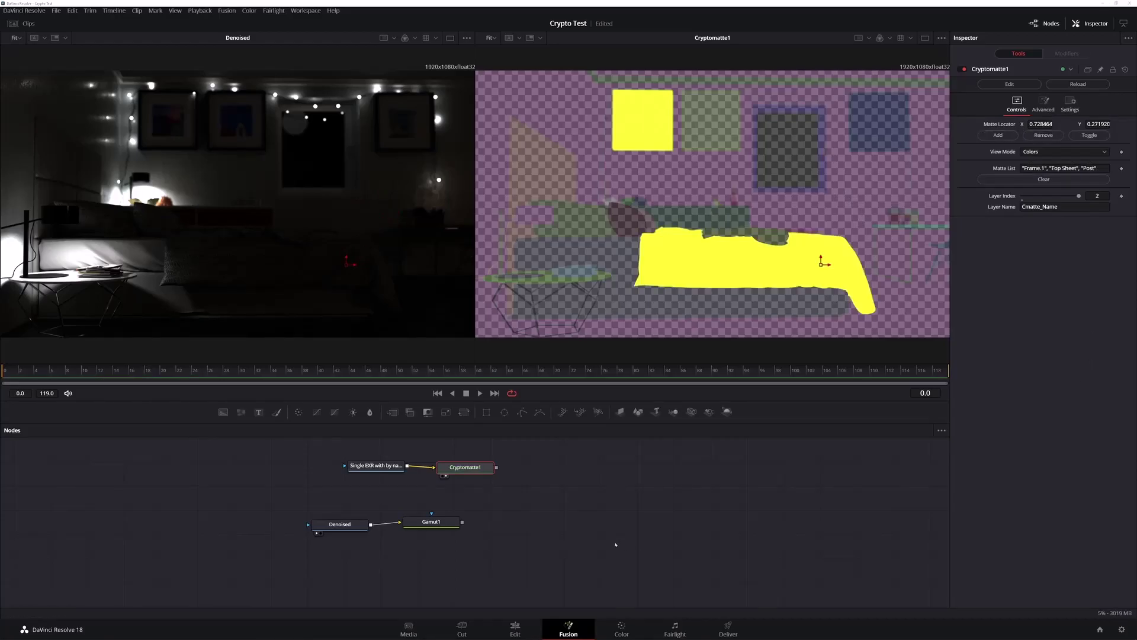
- Insert ChannelBooleans1 after Cryptomatte1 via the 'boo' search, with Operation set to Add
drag(473, 469, 478, 469)
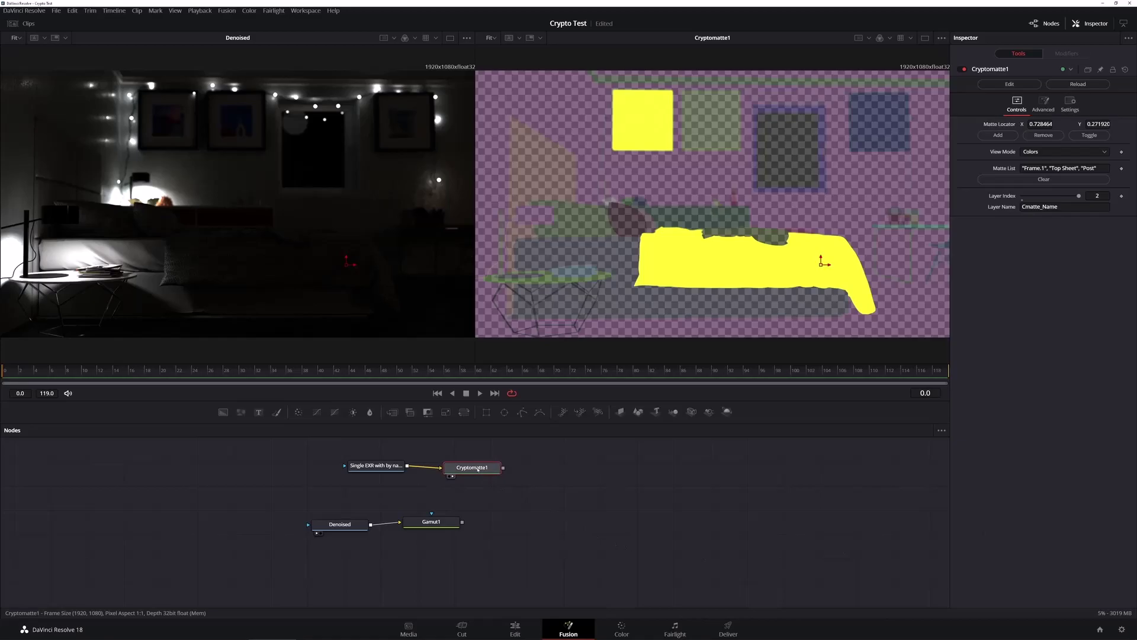
key(shift+space)
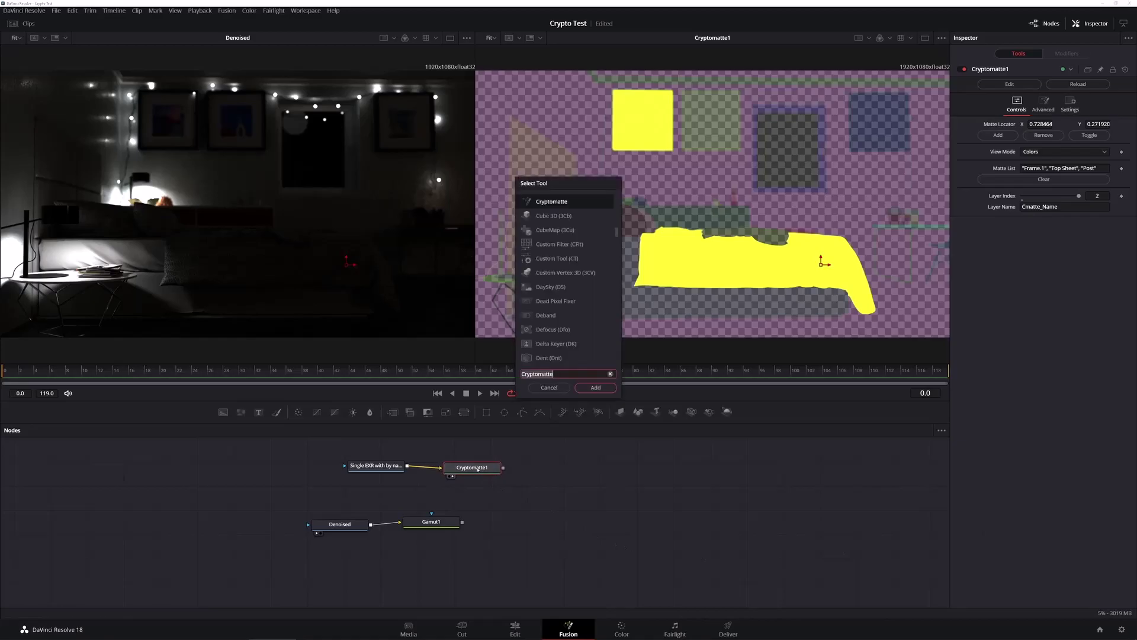
text(boo)
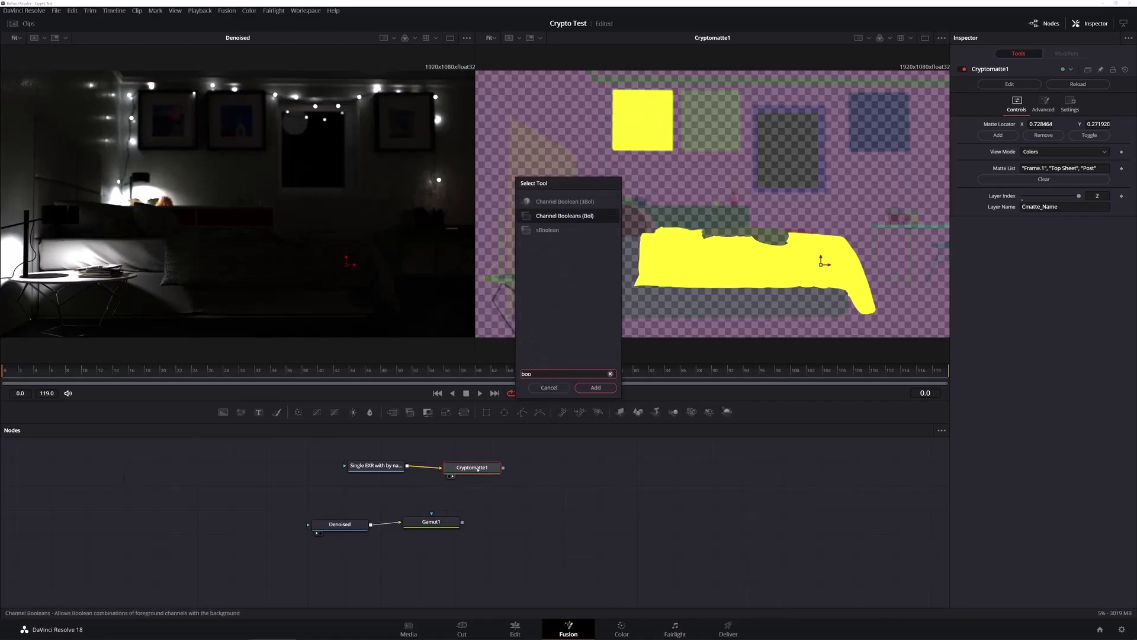
click(558, 216)
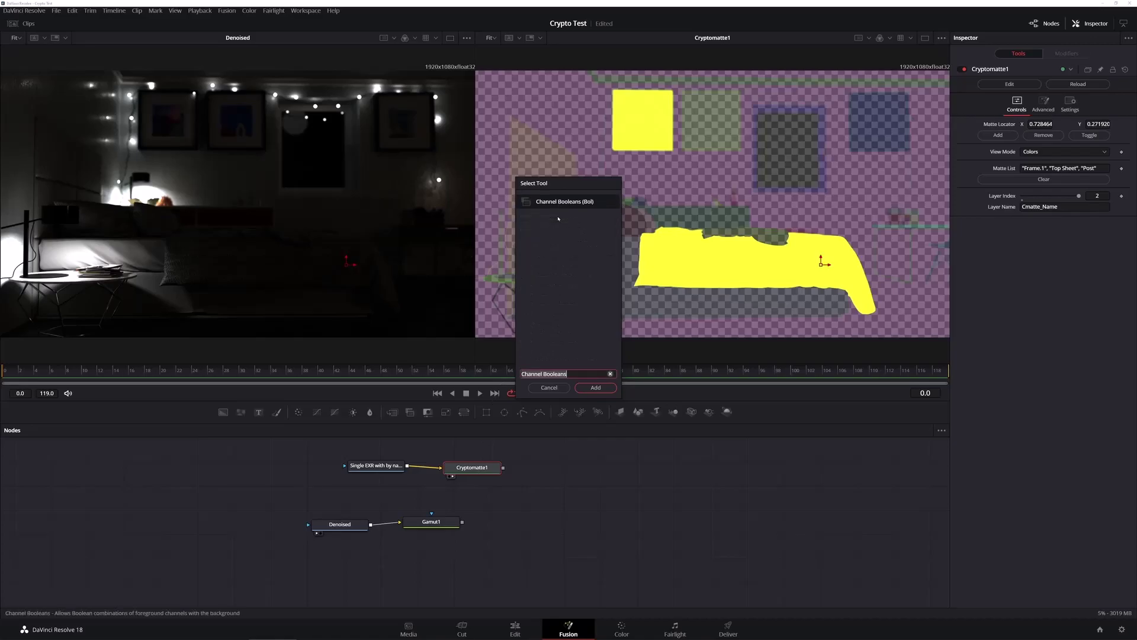
click(596, 388)
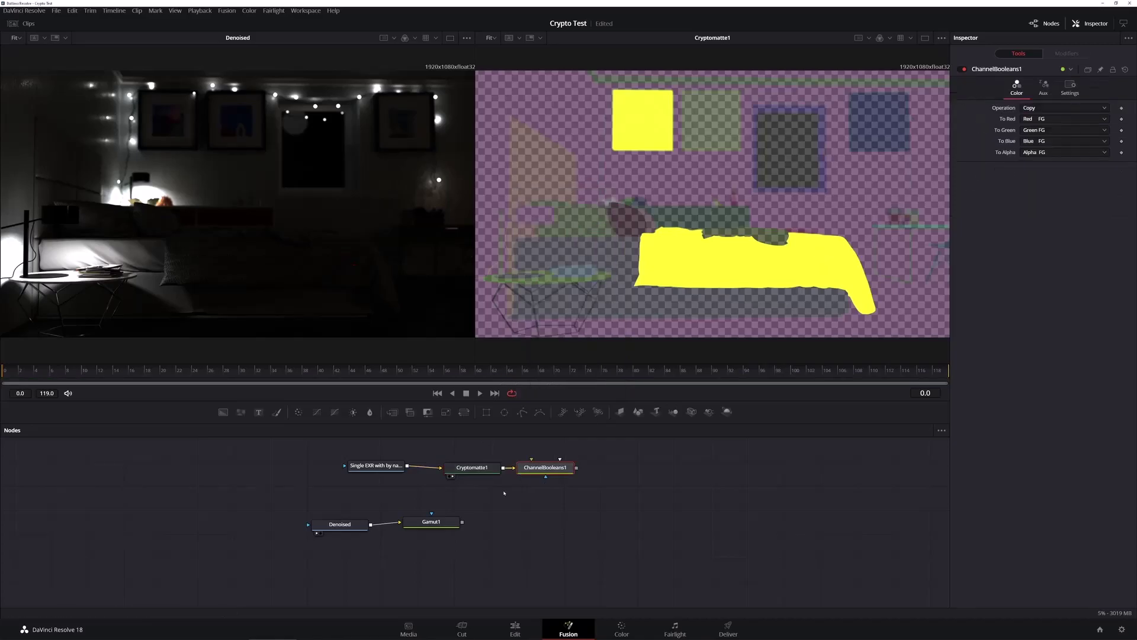
drag(538, 471, 542, 477)
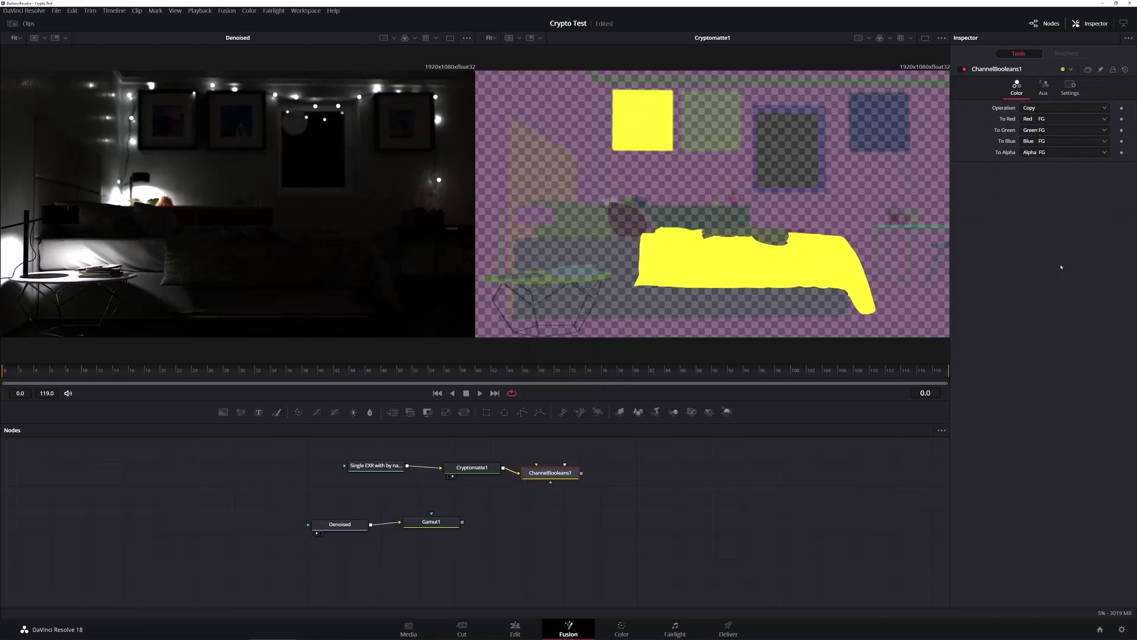
click(1032, 108)
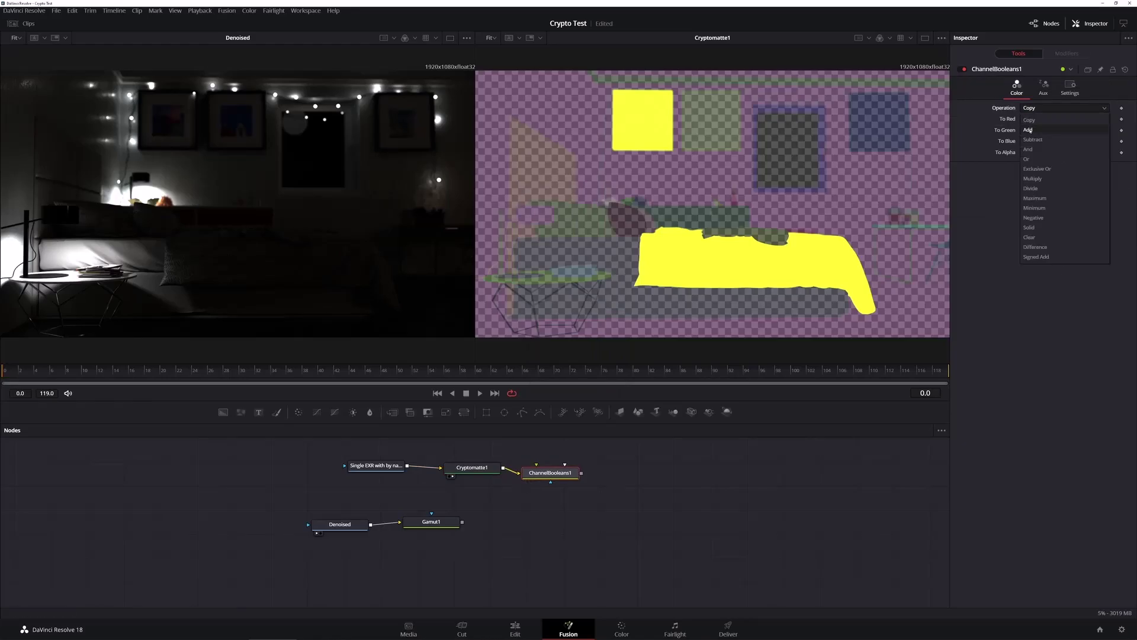
click(1028, 129)
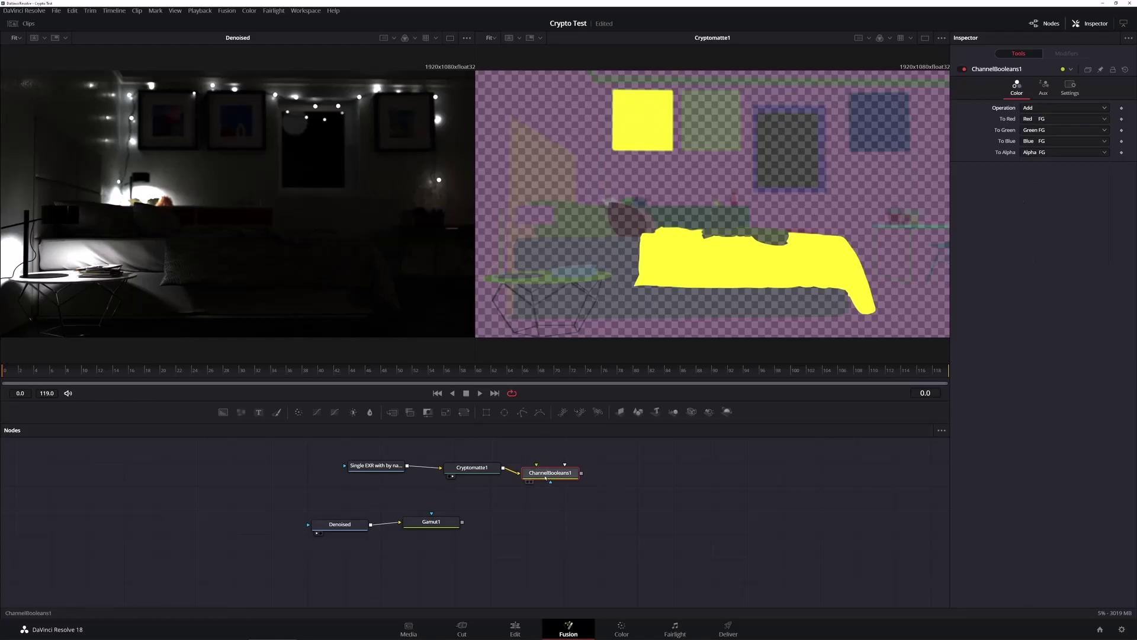
drag(546, 477, 554, 471)
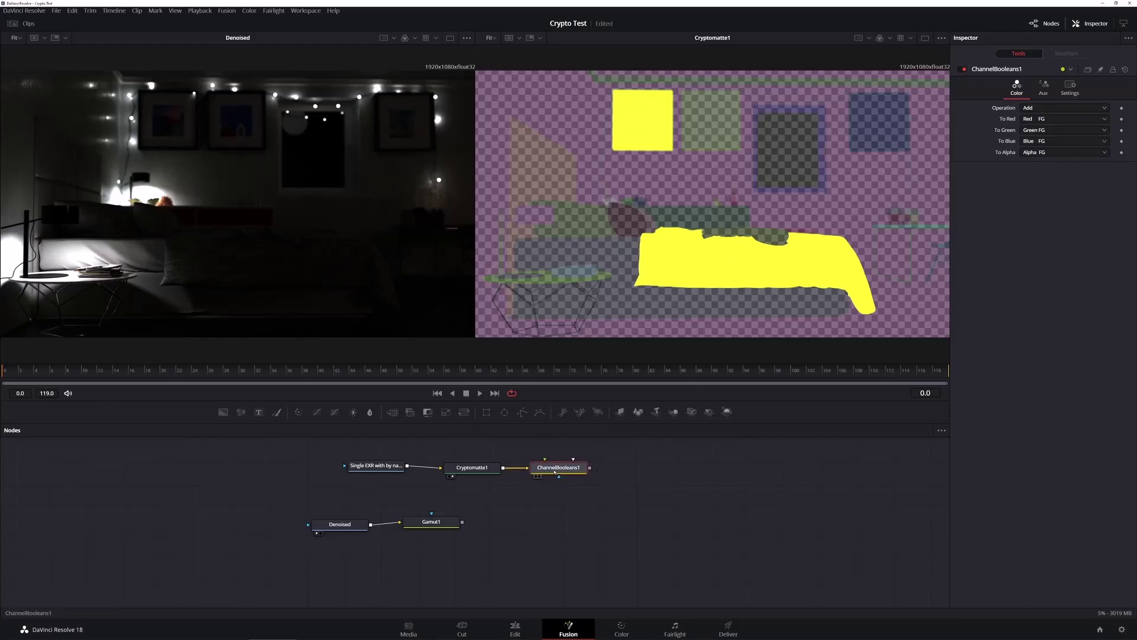
click(471, 467)
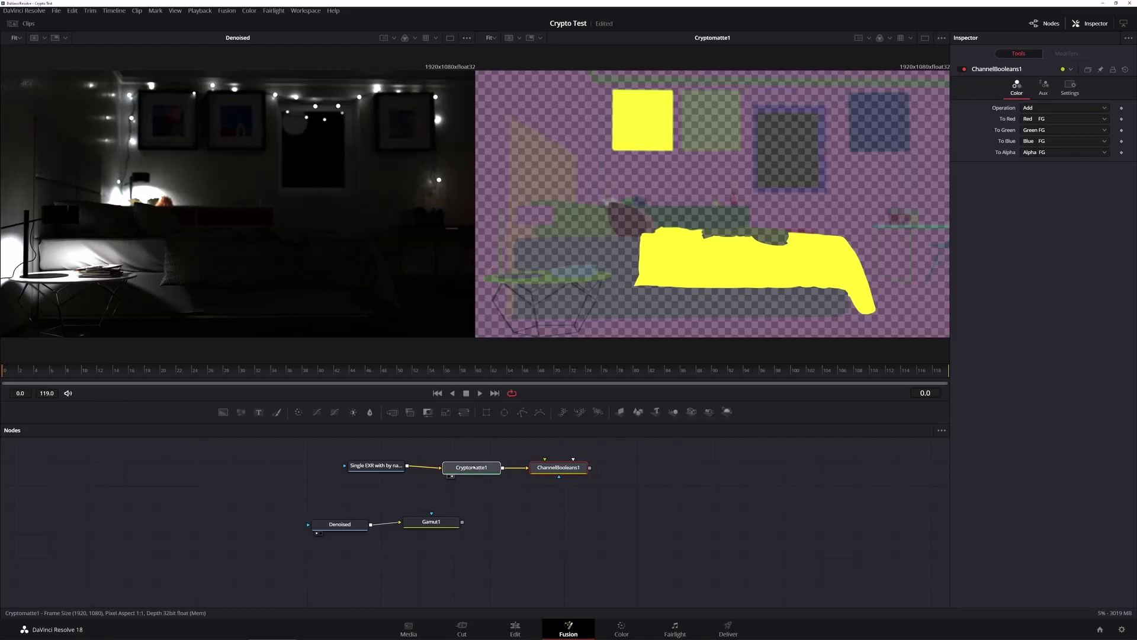
- Set Cryptomatte1's View Mode to Matte for a black-and-white output
click(1041, 153)
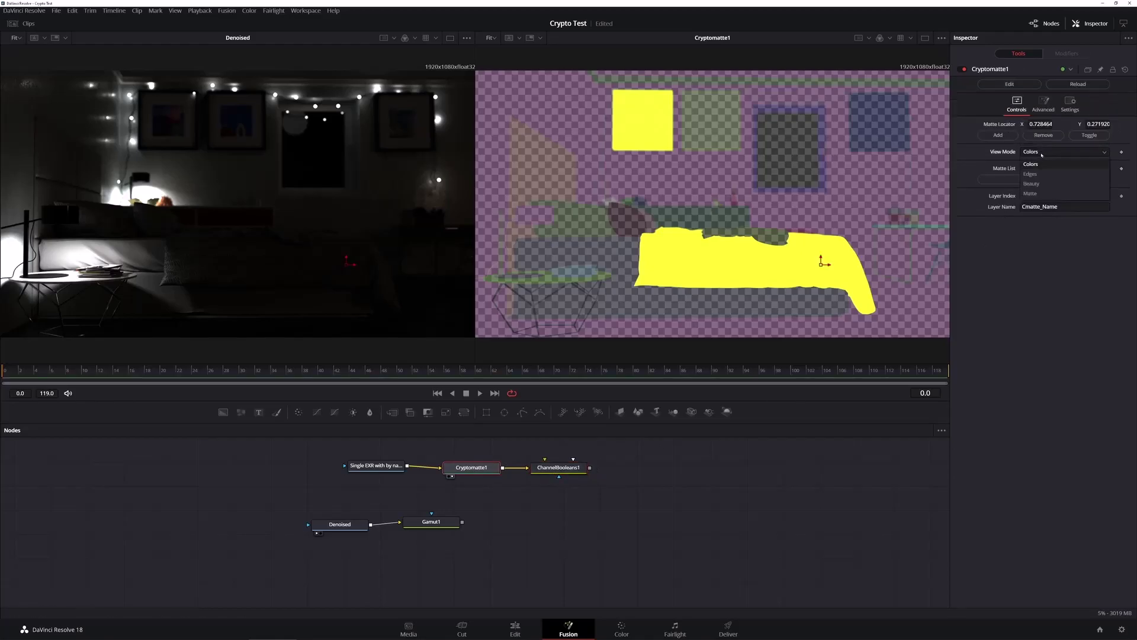
click(1030, 193)
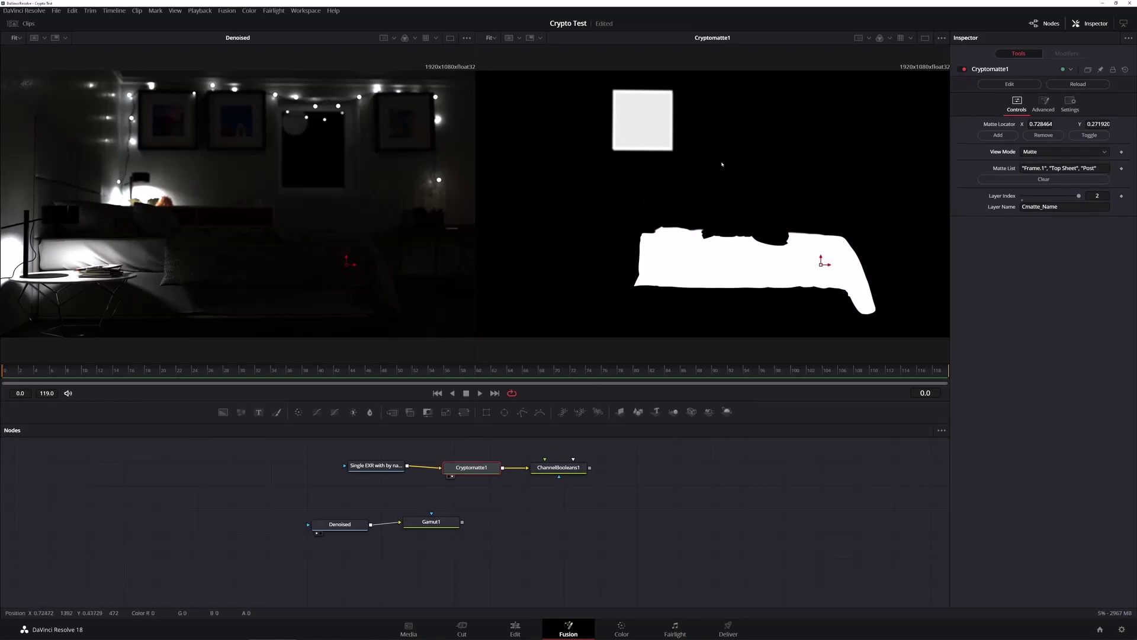
click(1049, 153)
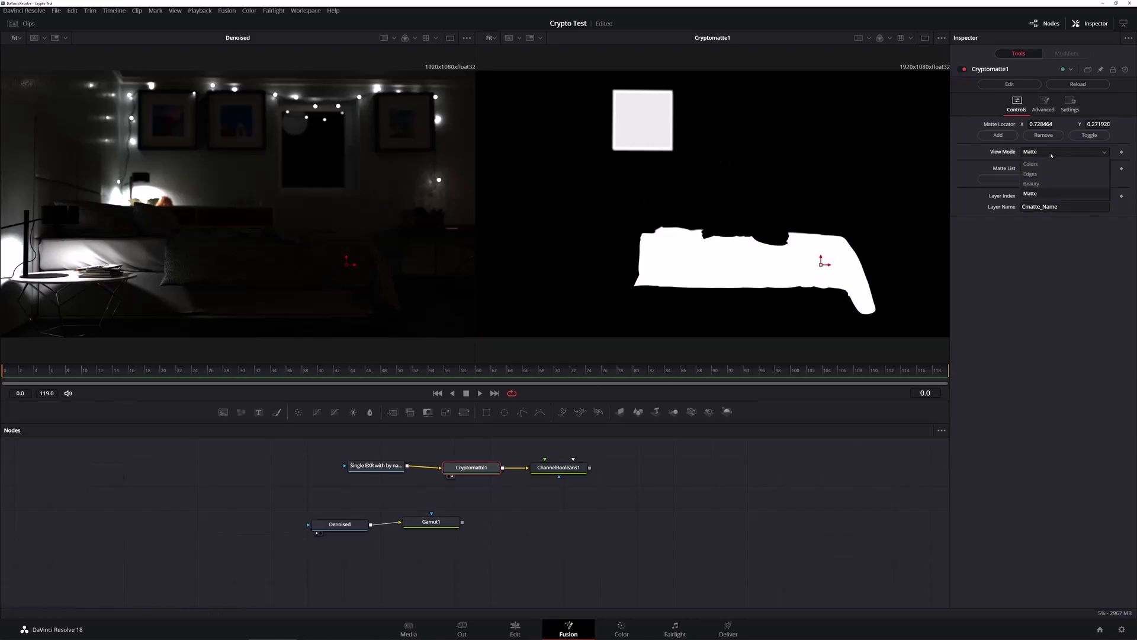
click(1049, 164)
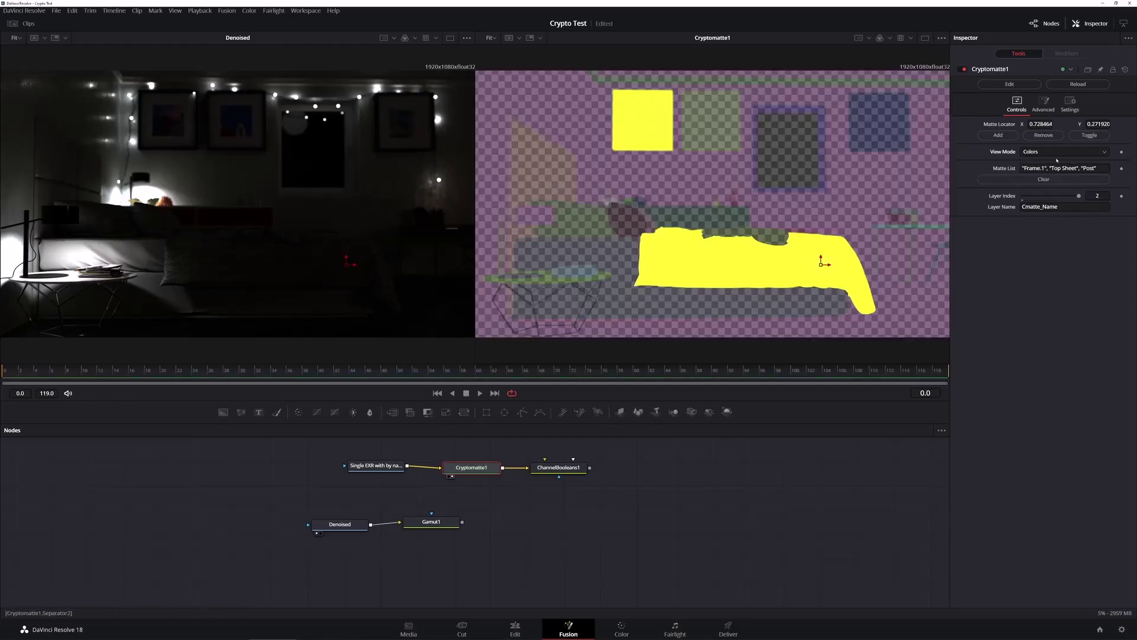
click(1040, 153)
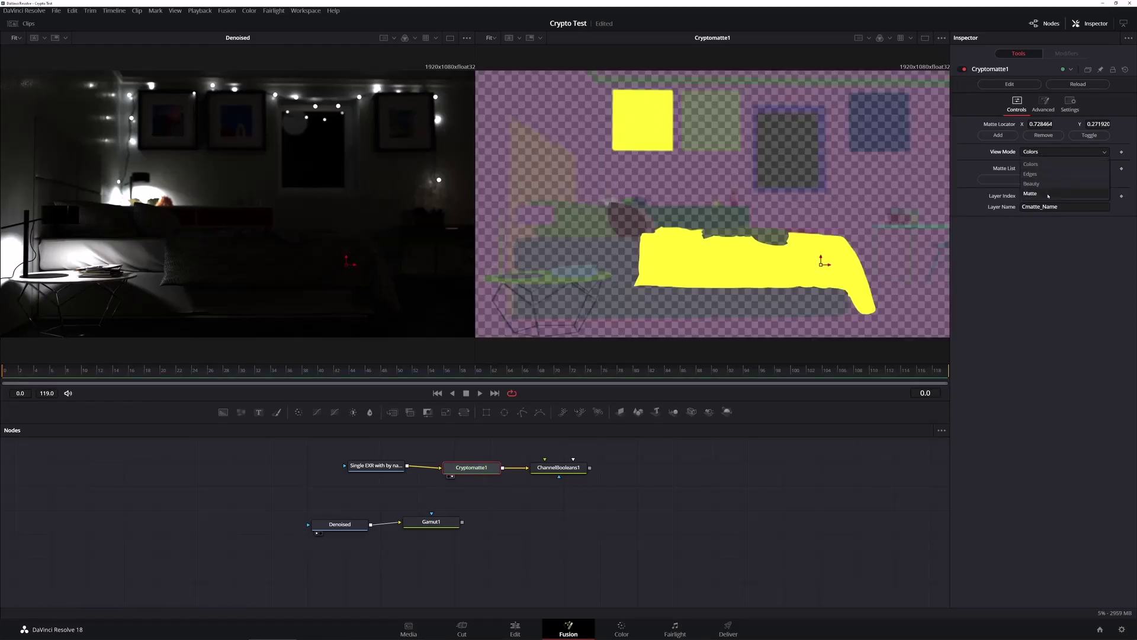
click(1048, 194)
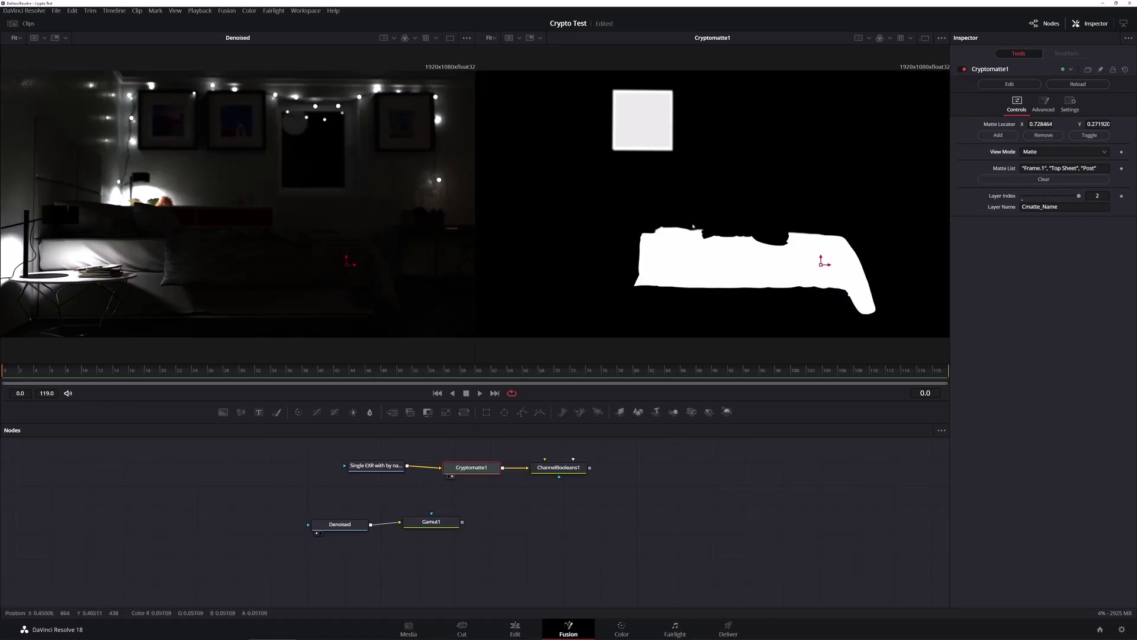
- Show the ChannelBooleans1 result in the right viewer
click(566, 471)
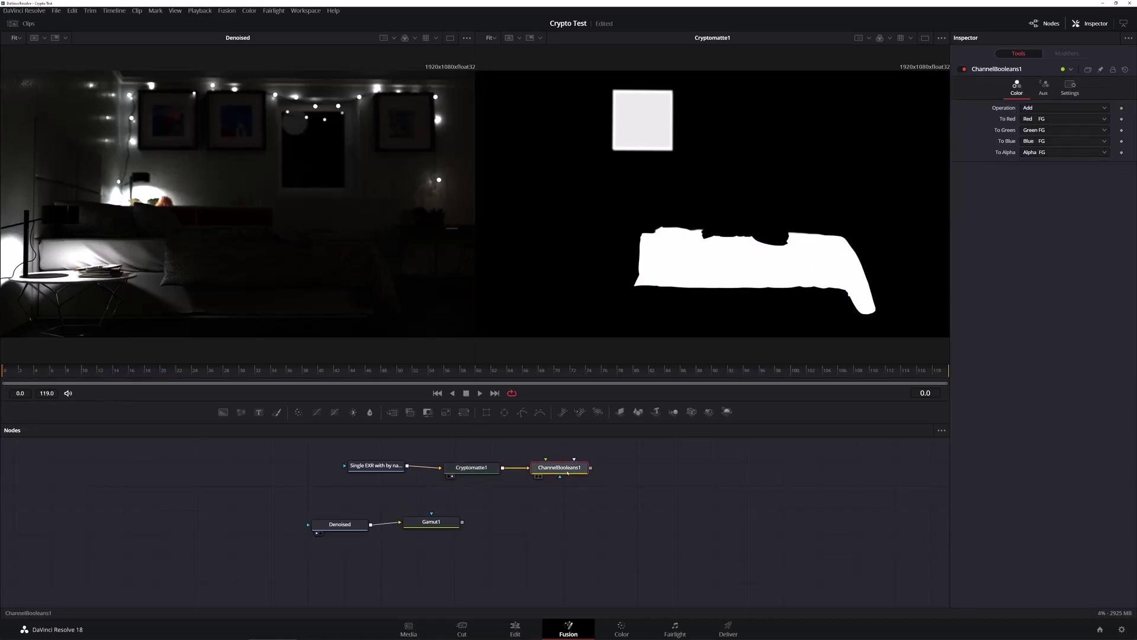
key(2)
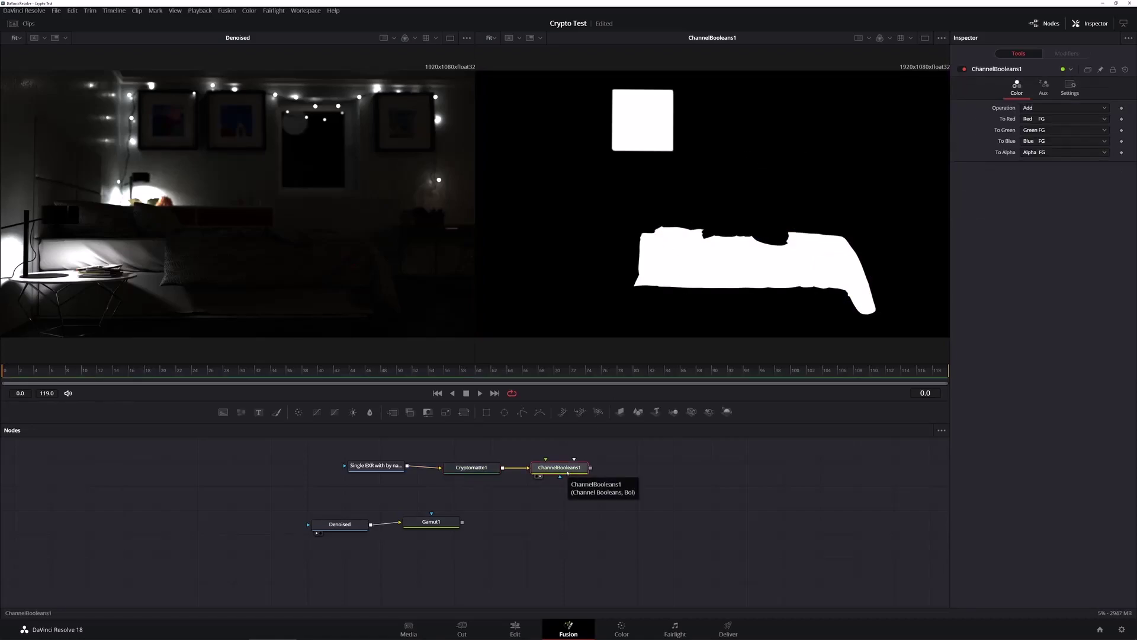
drag(567, 472, 585, 474)
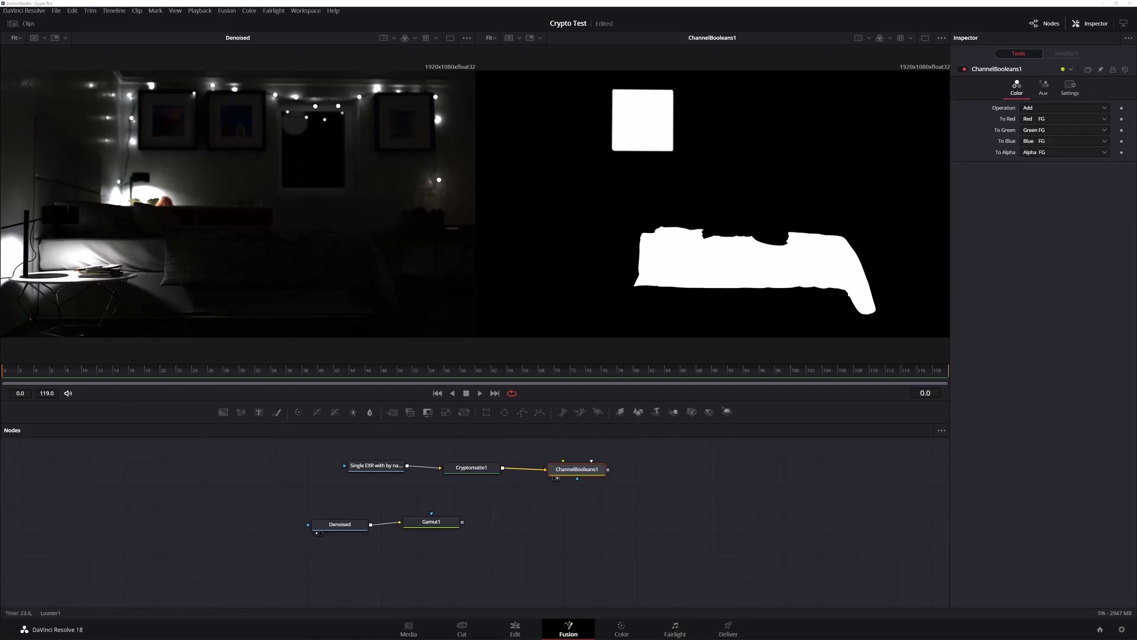
- View Gamut1 in the left viewer and insert ColorCorrector1 after it from Color tools
click(439, 522)
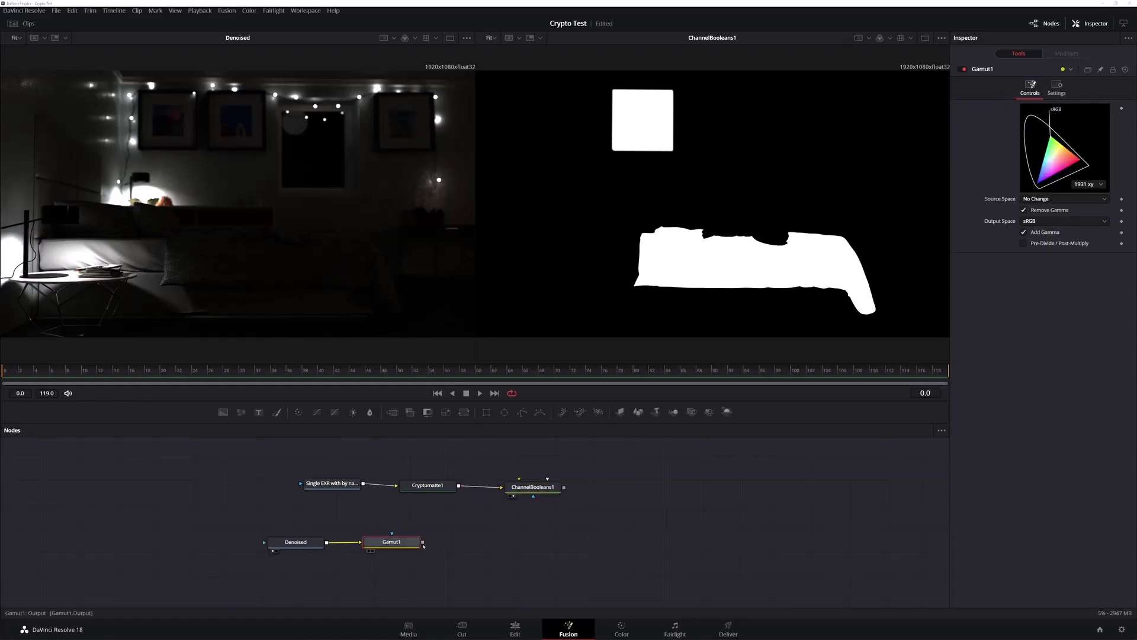
key(1)
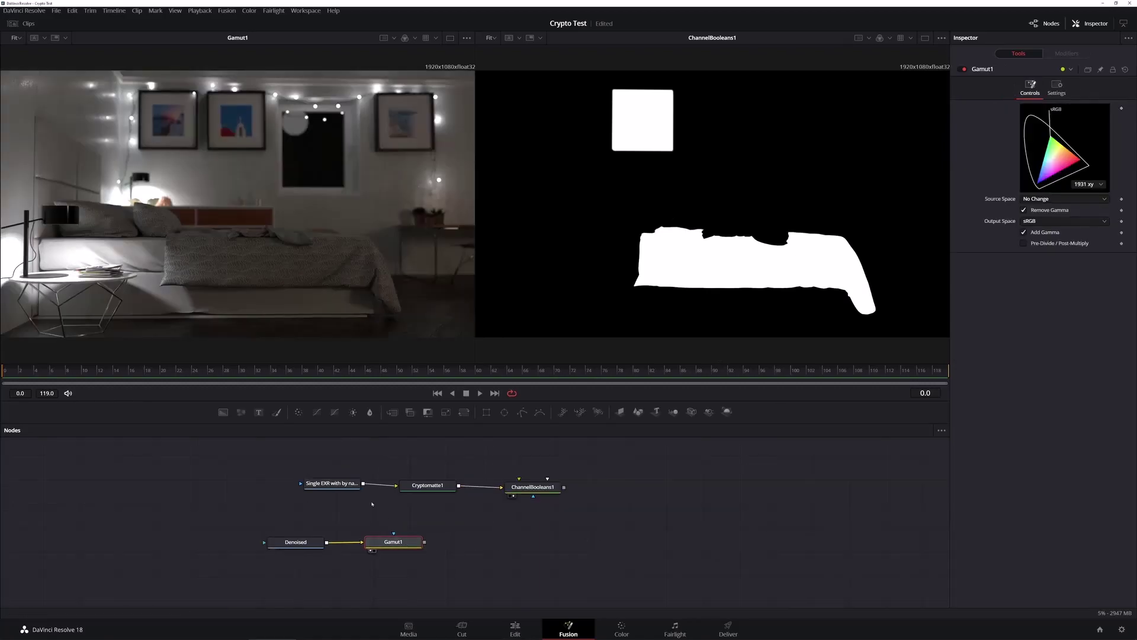
right_click(396, 541)
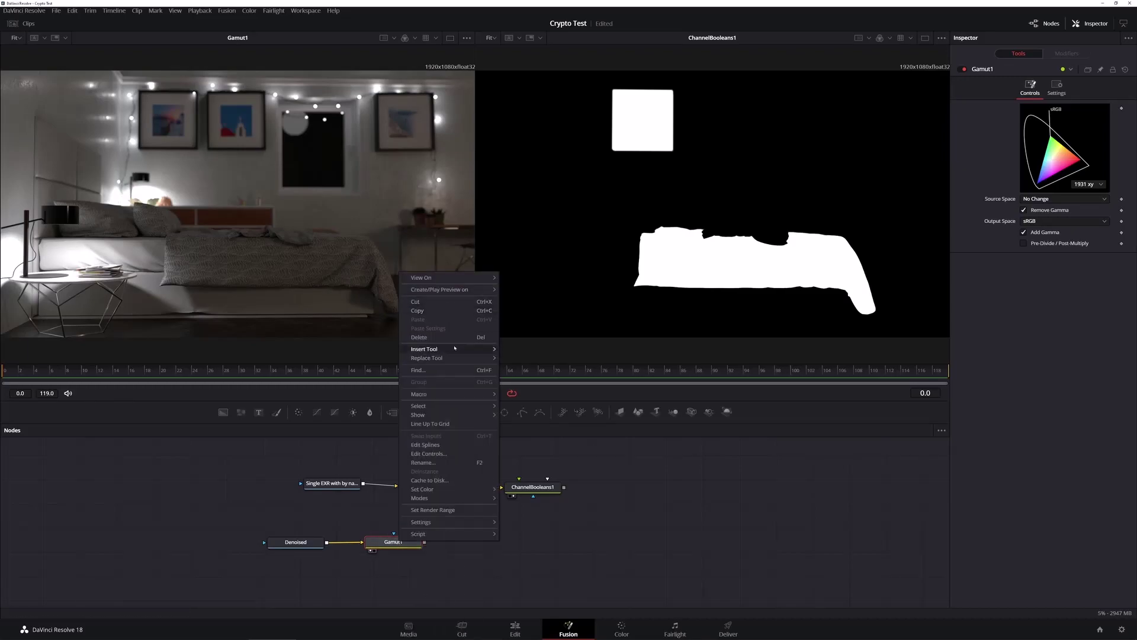
mouse_move(455, 351)
mouse_move(544, 314)
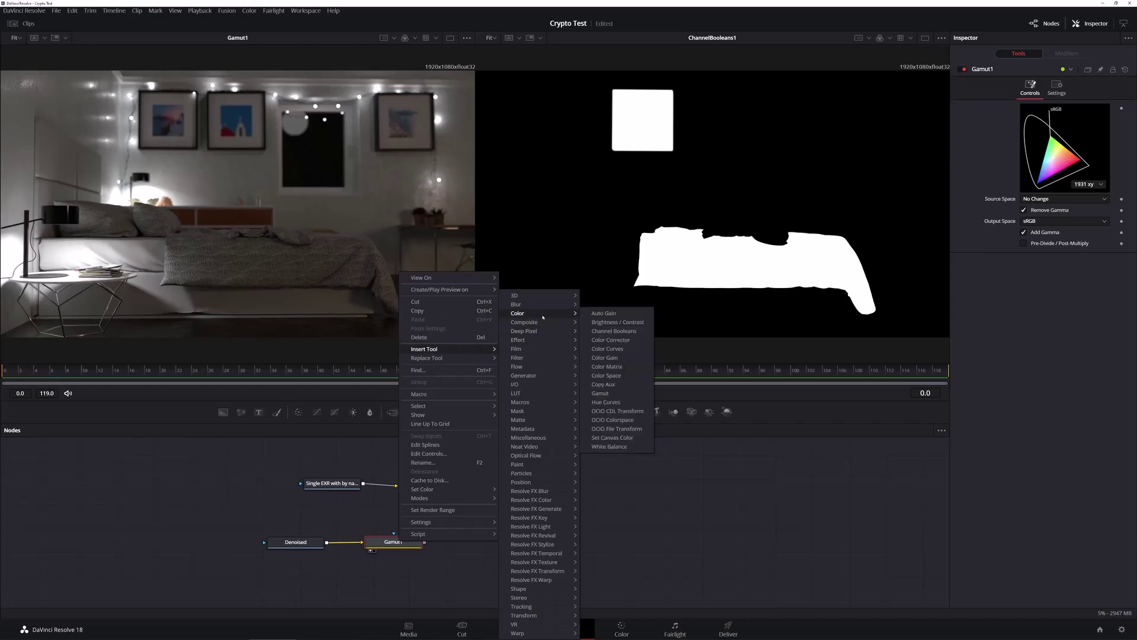
click(610, 340)
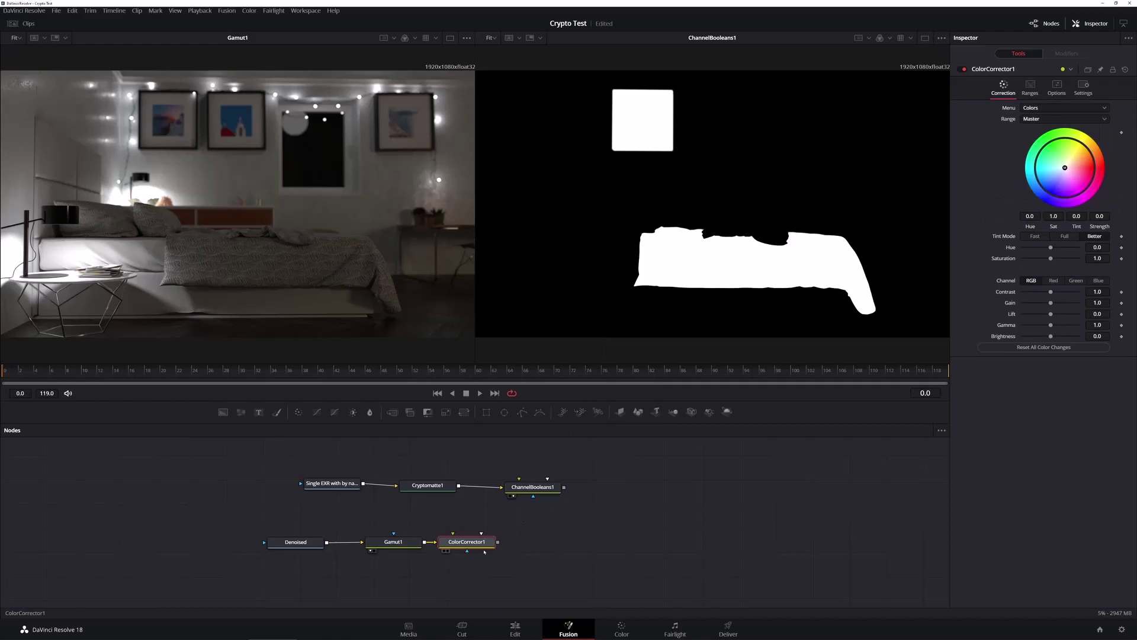
drag(481, 546, 502, 545)
- Add a Media Out node, connect ColorCorrector1 into MediaOut1, and view it in viewer 2
right_click(689, 510)
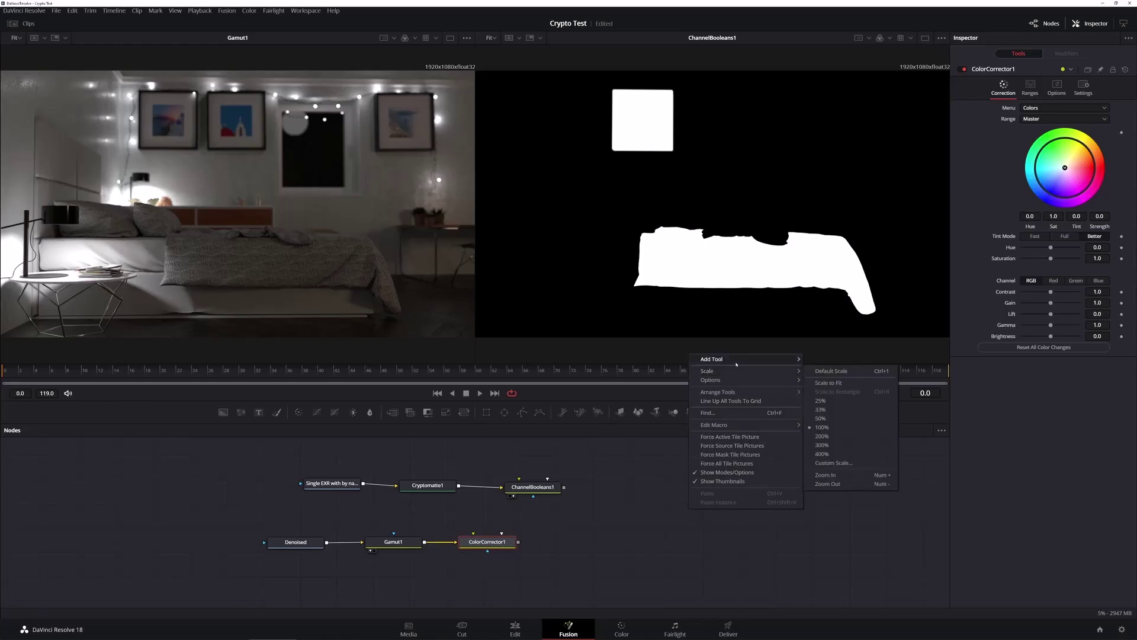
mouse_move(736, 364)
mouse_move(842, 417)
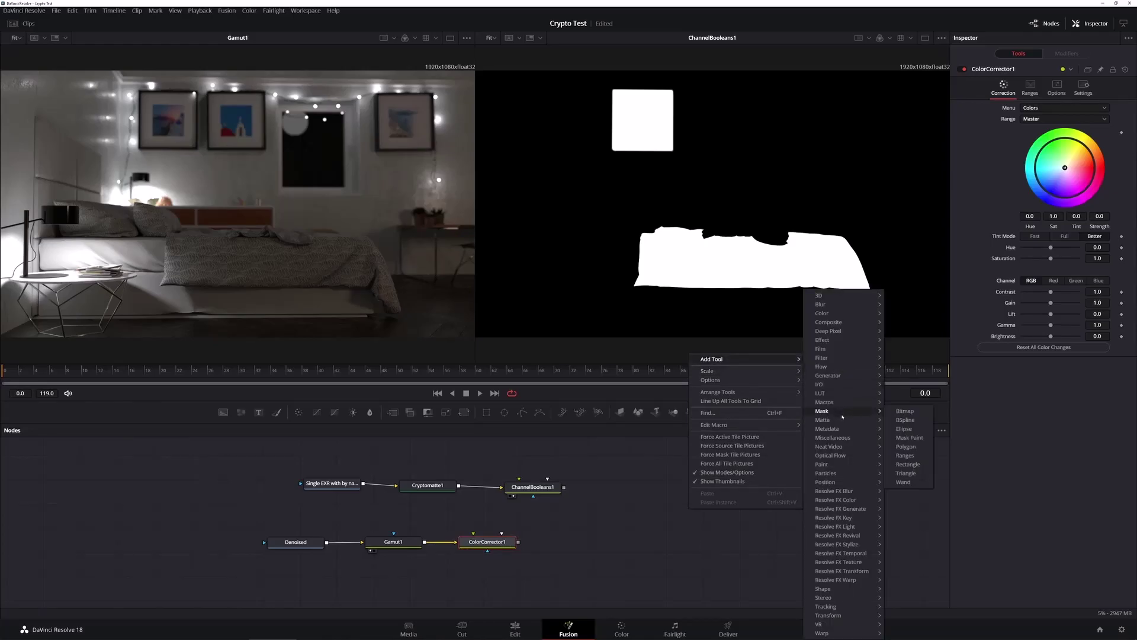
mouse_move(829, 384)
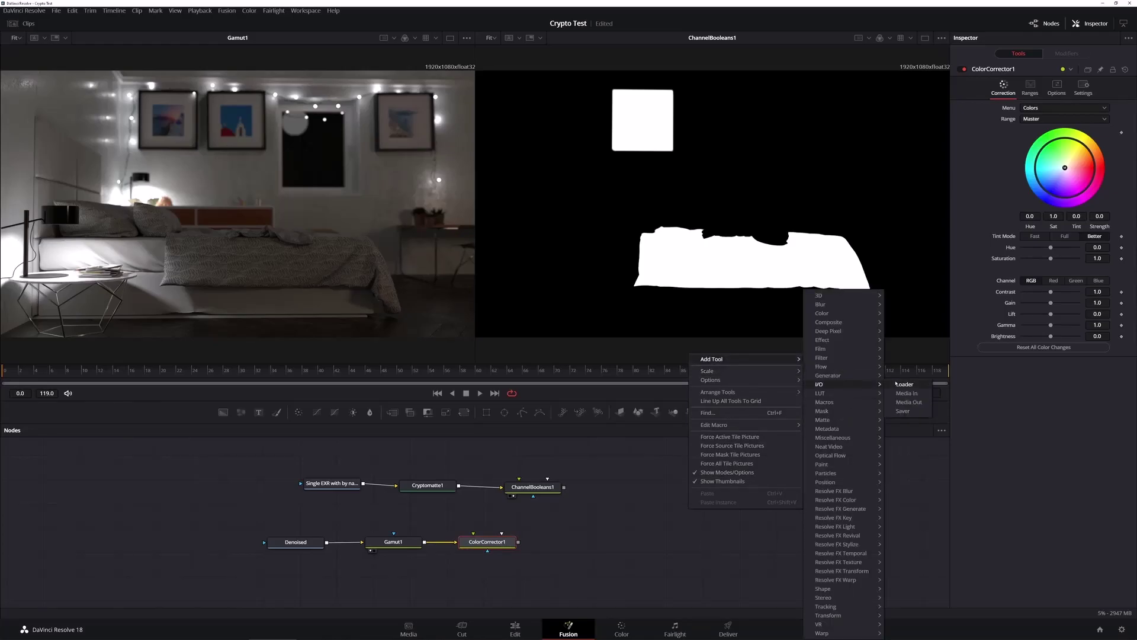
click(899, 402)
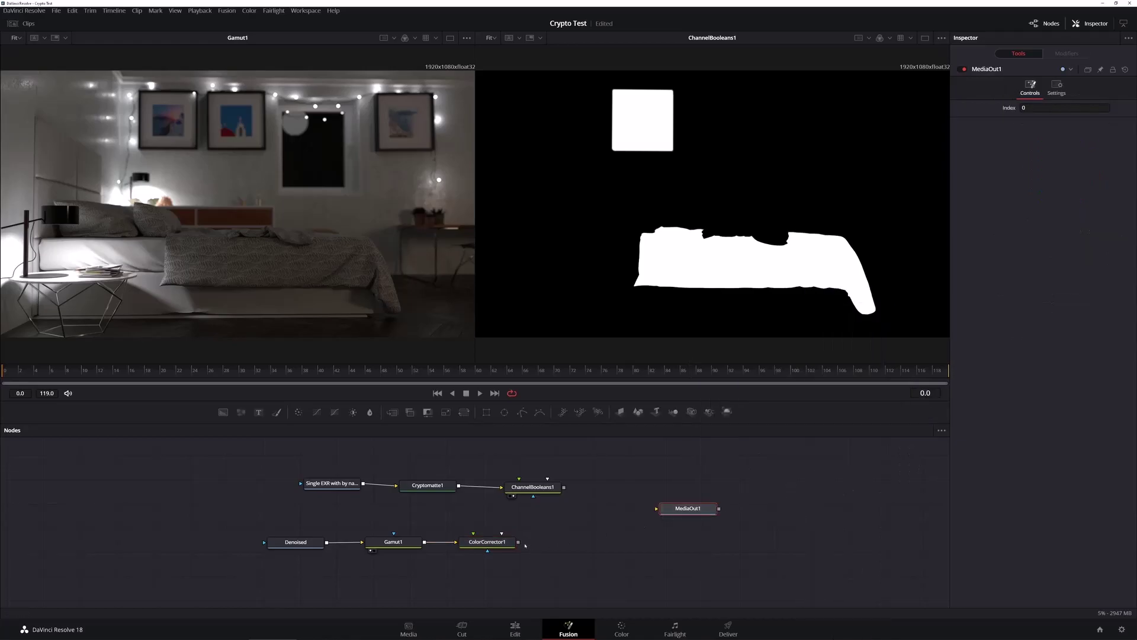
drag(518, 542, 691, 528)
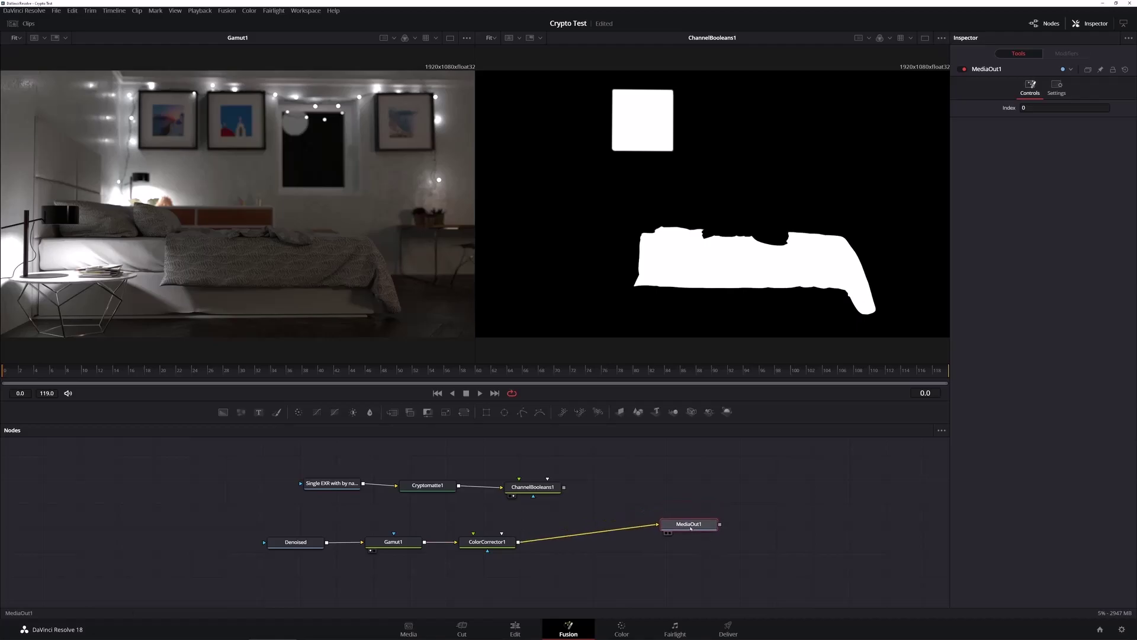
key(2)
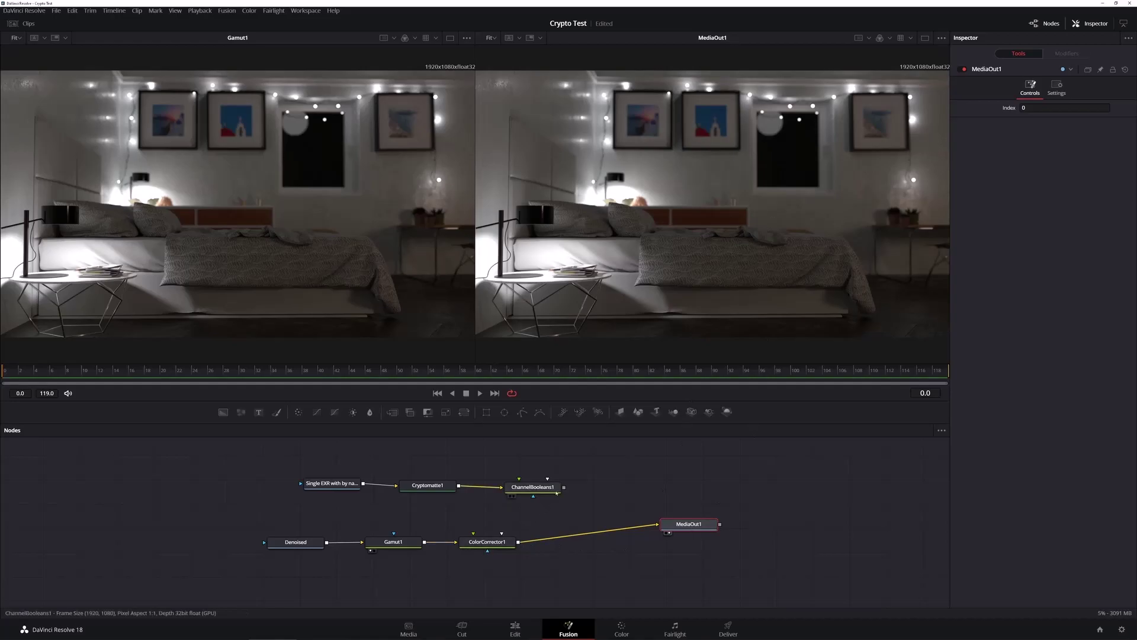
- Connect ChannelBooleans1 to ColorCorrector1's Effect Mask and select ColorCorrector1
drag(563, 487, 488, 552)
click(543, 489)
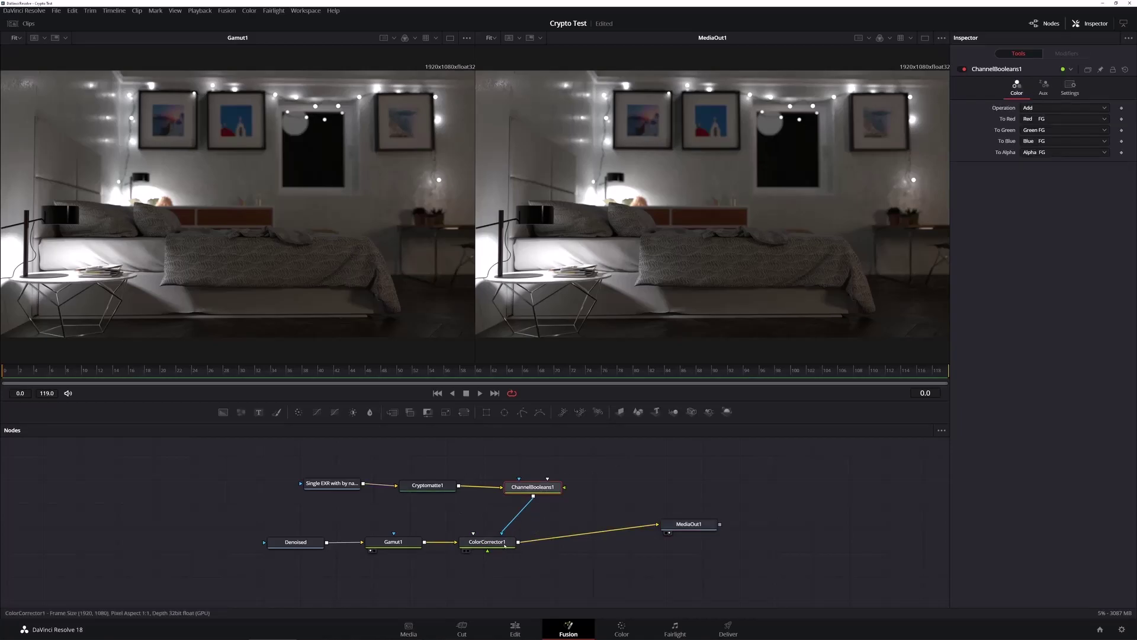
click(487, 541)
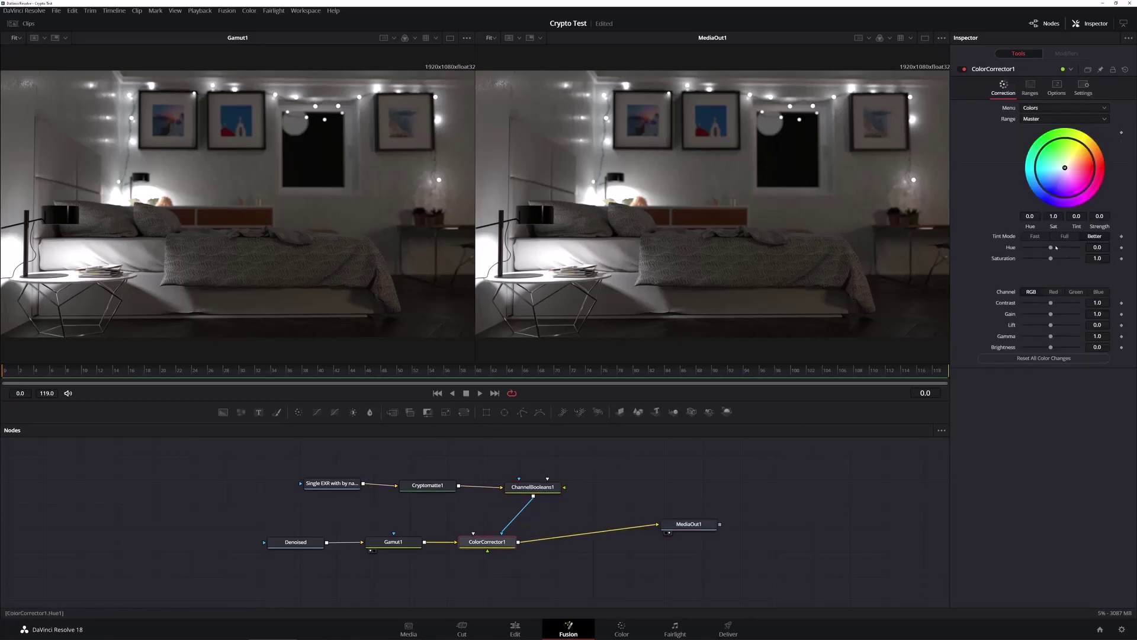
- Set ColorCorrector1 to hue 0.51, saturation 2.0, gain 1.32 and gamma 0.81
drag(1052, 248, 1063, 259)
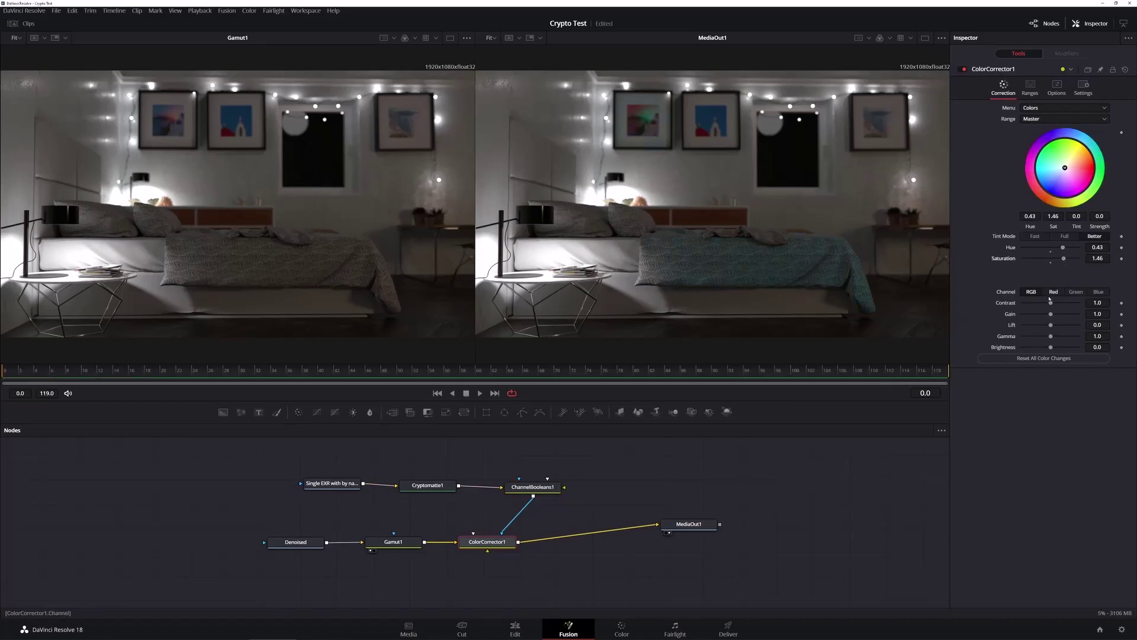
drag(1051, 314, 1053, 315)
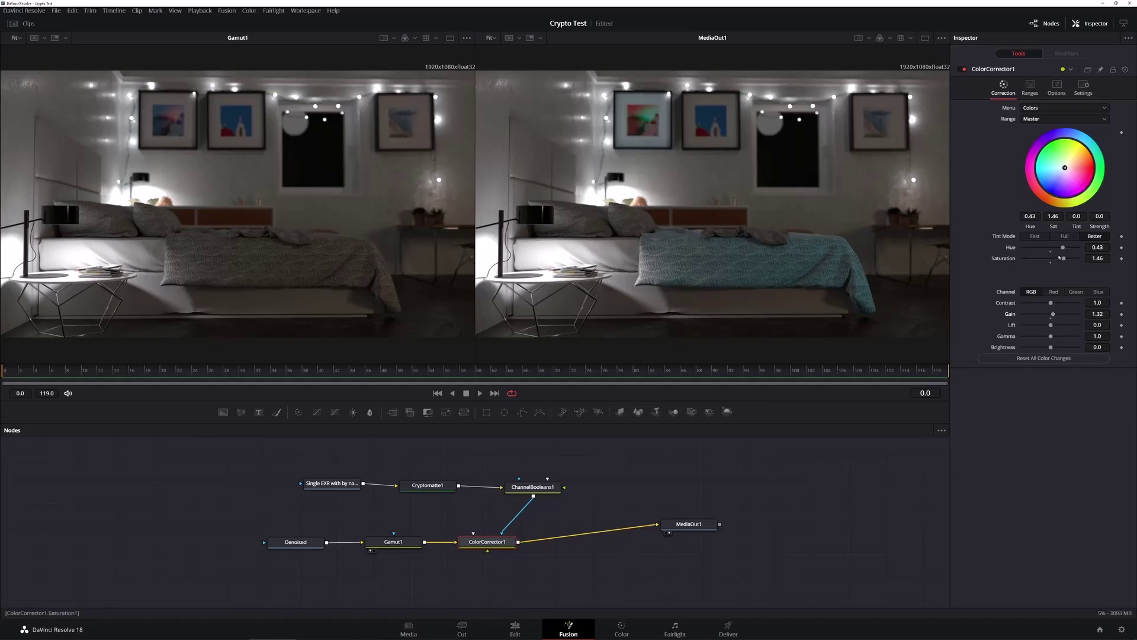
drag(1063, 248, 1081, 265)
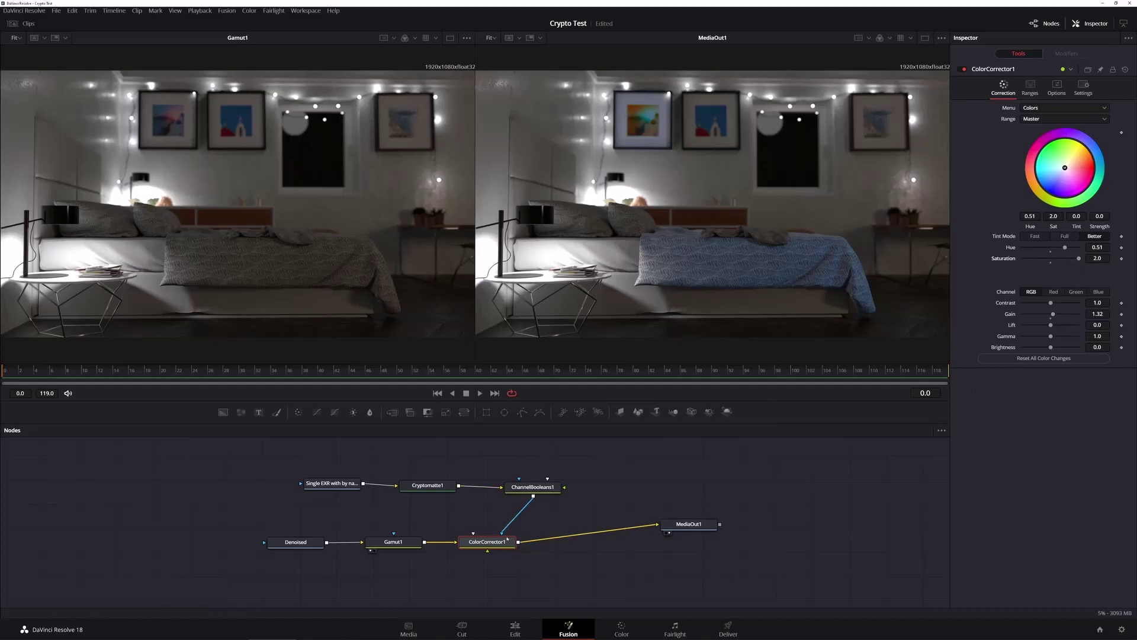
drag(503, 546, 522, 552)
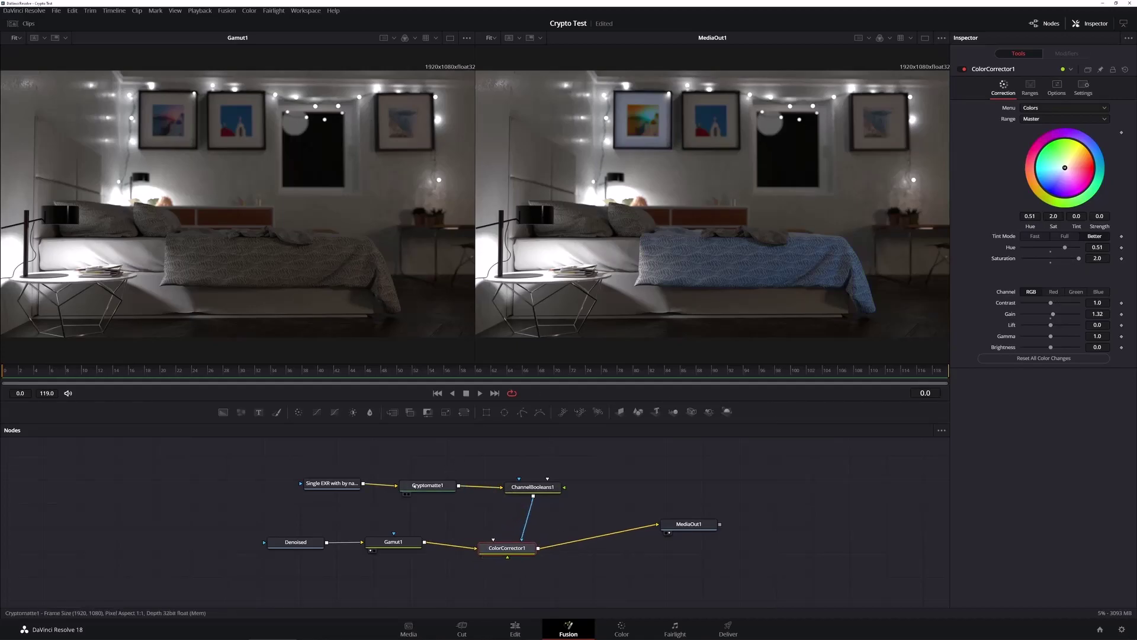
drag(531, 487, 514, 486)
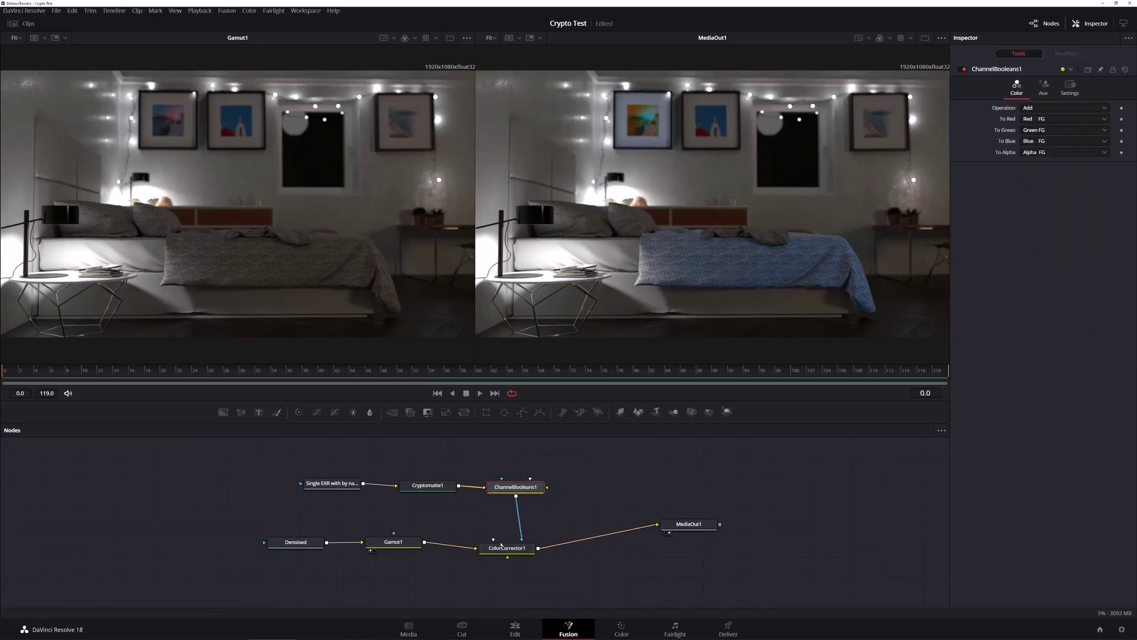
click(507, 547)
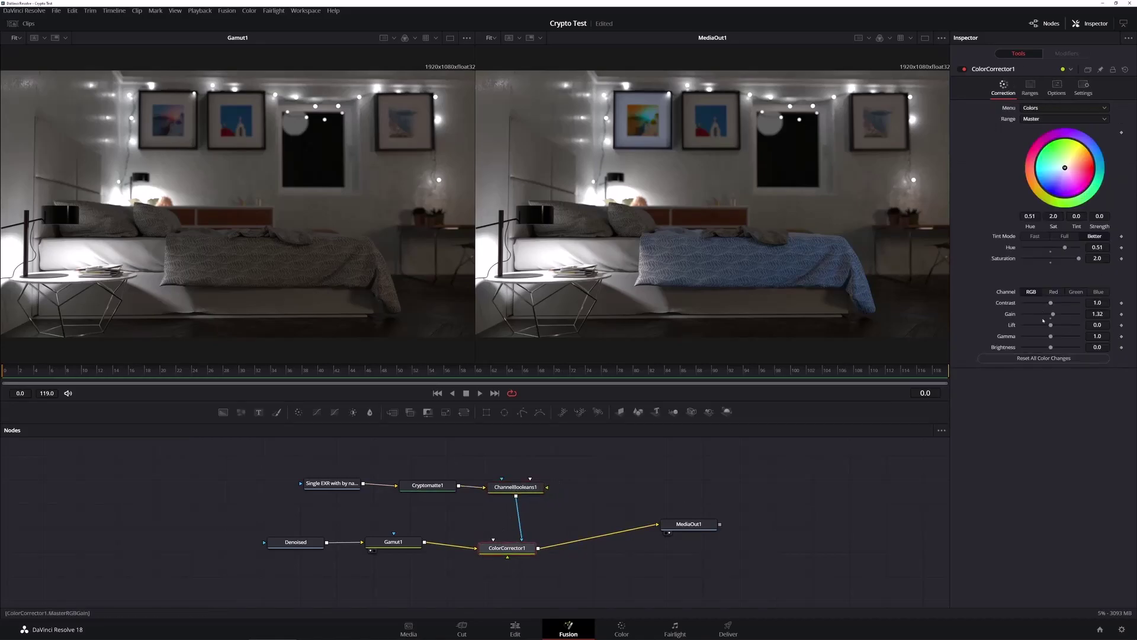
drag(1050, 337, 1045, 338)
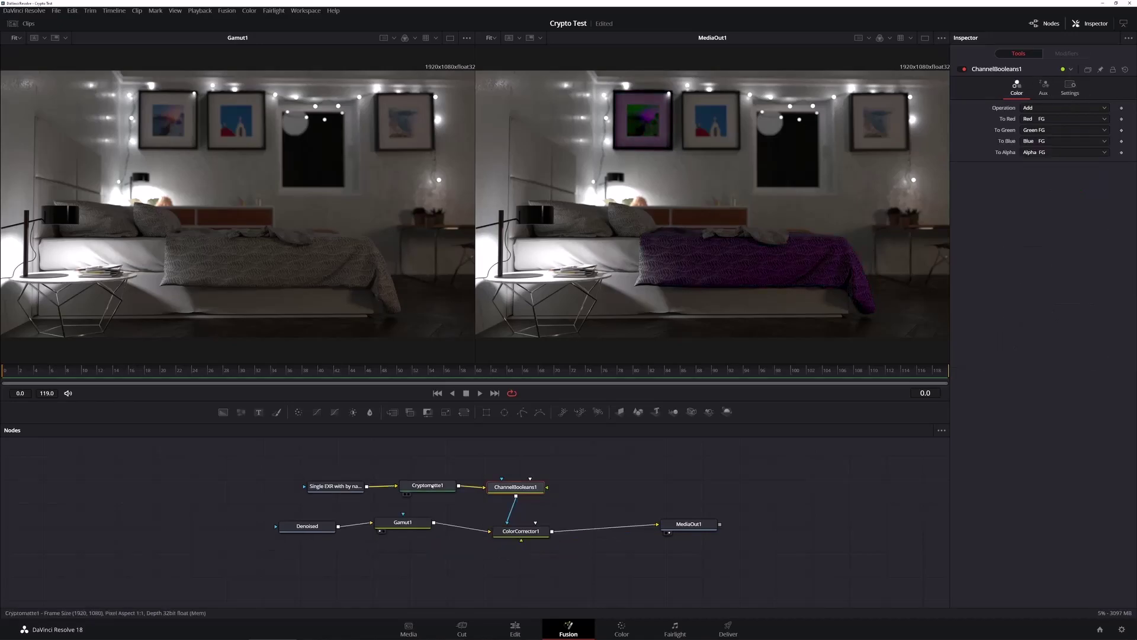
- Select Cryptomatte1 and show its matte in the left viewer
click(431, 485)
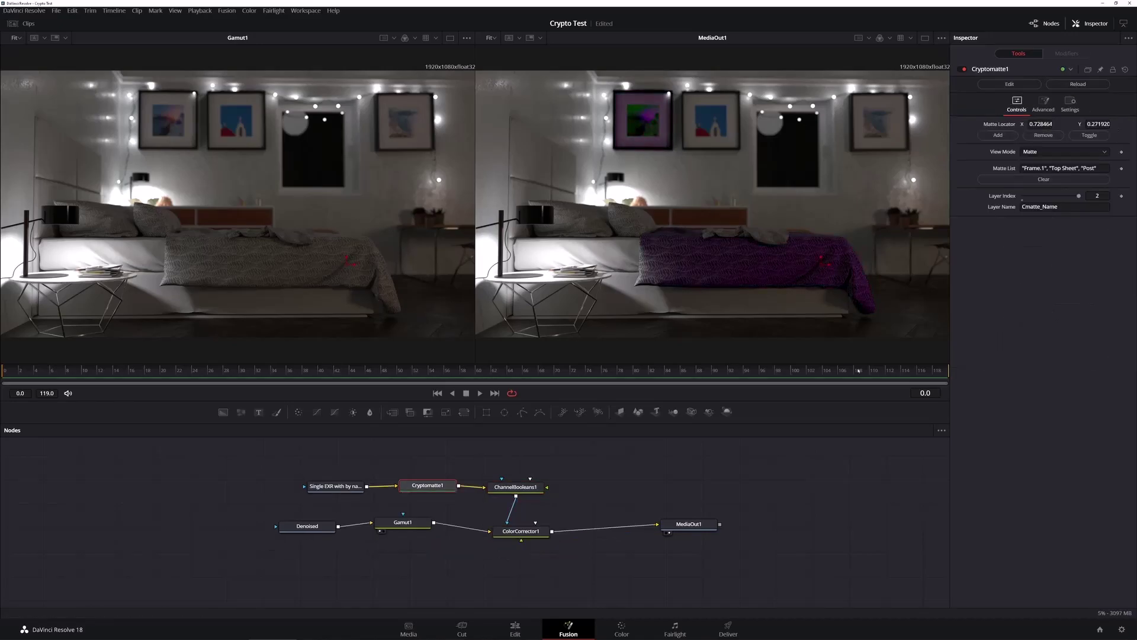
click(1038, 153)
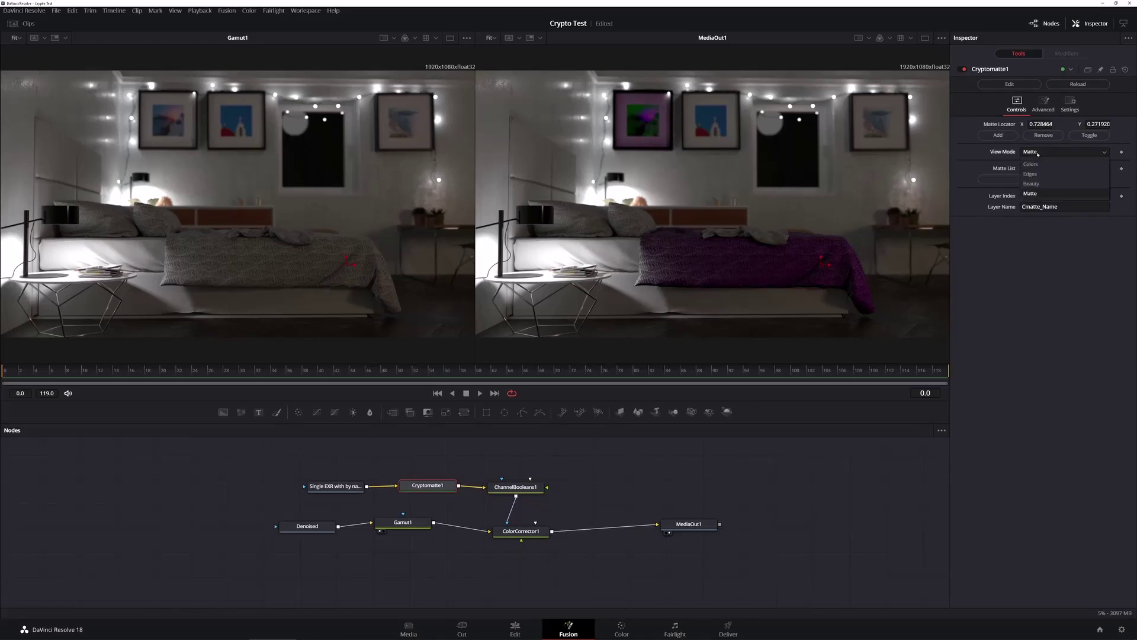
click(426, 486)
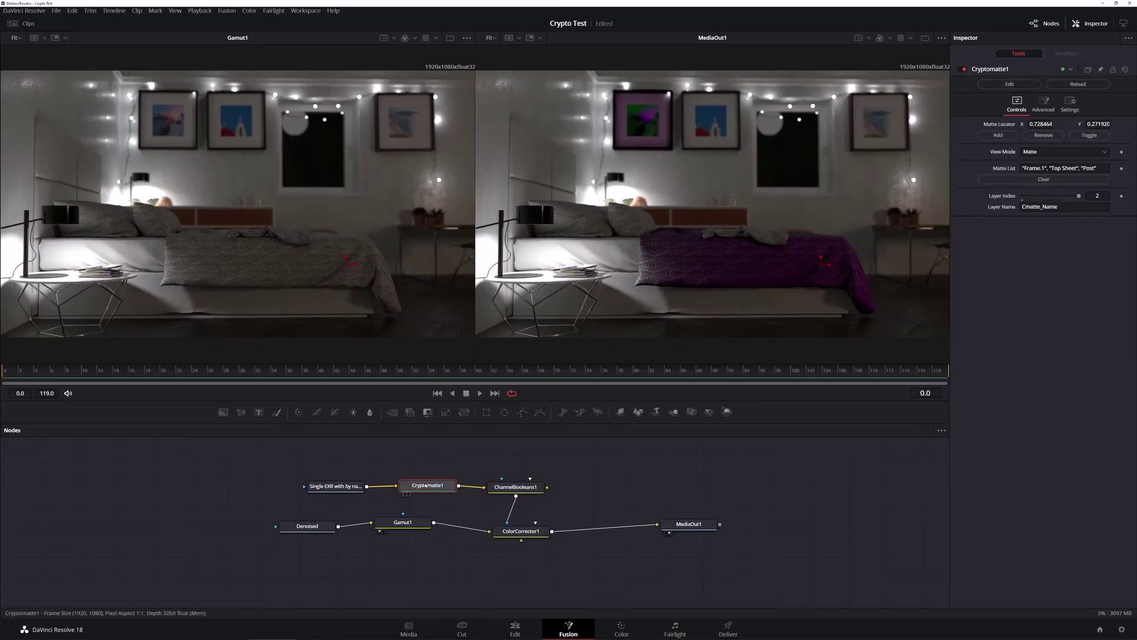
key(1)
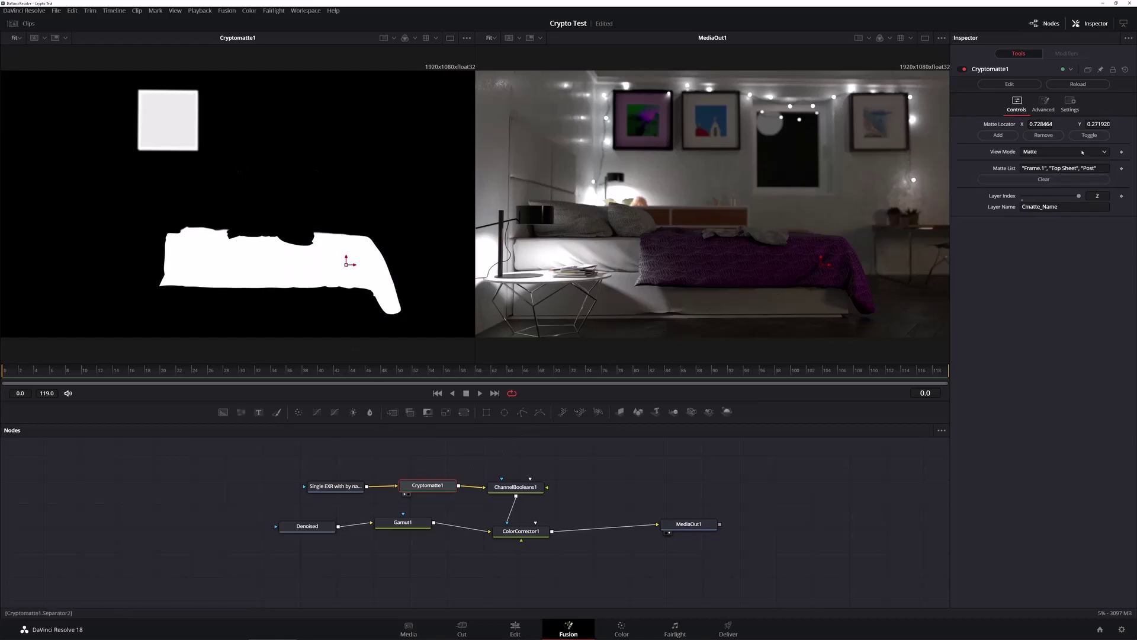
- Switch Cryptomatte1 to Colors view and add the right-hand framed picture (Frame.2) to the matte
click(1056, 153)
click(1053, 164)
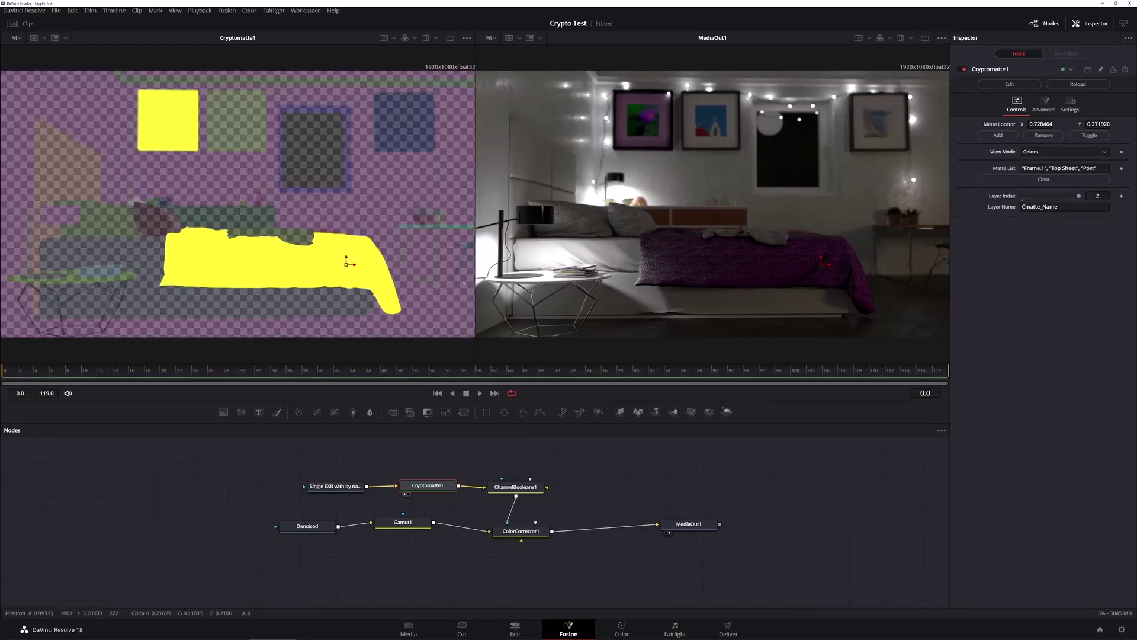
drag(361, 269, 413, 117)
click(997, 135)
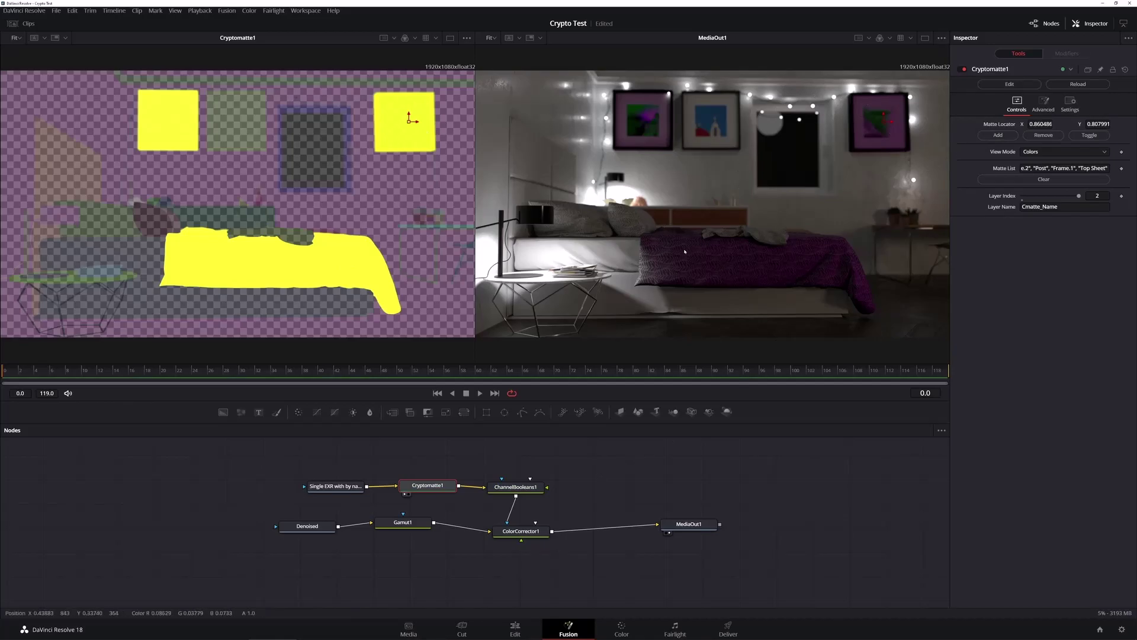
scroll(691, 234, up, 5)
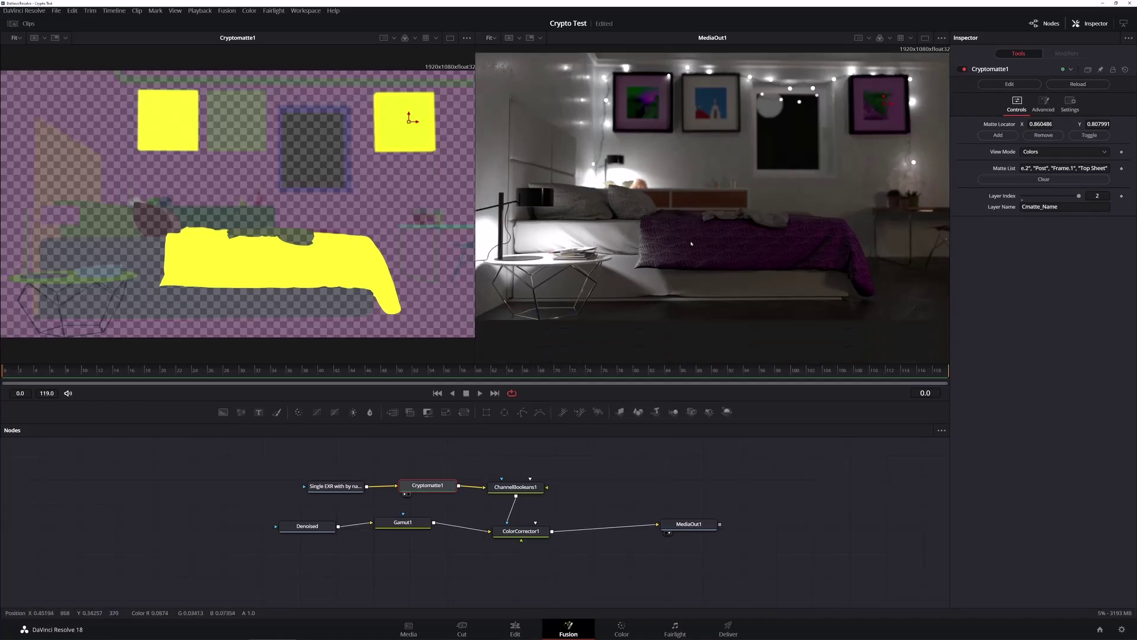
scroll(687, 232, up, 5)
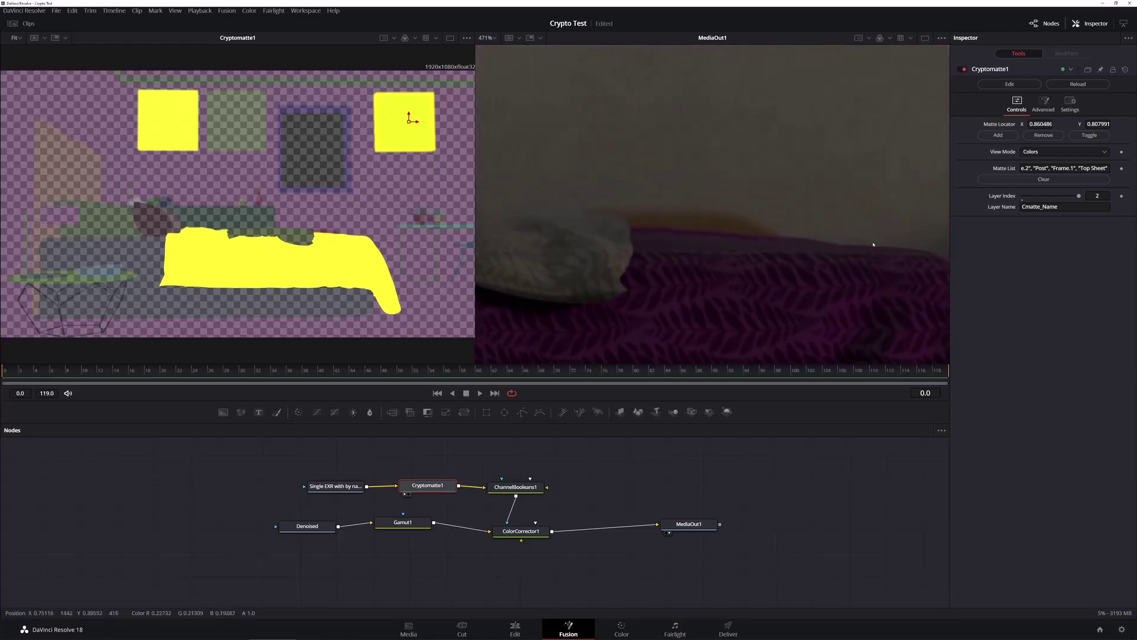
scroll(872, 244, down, 6)
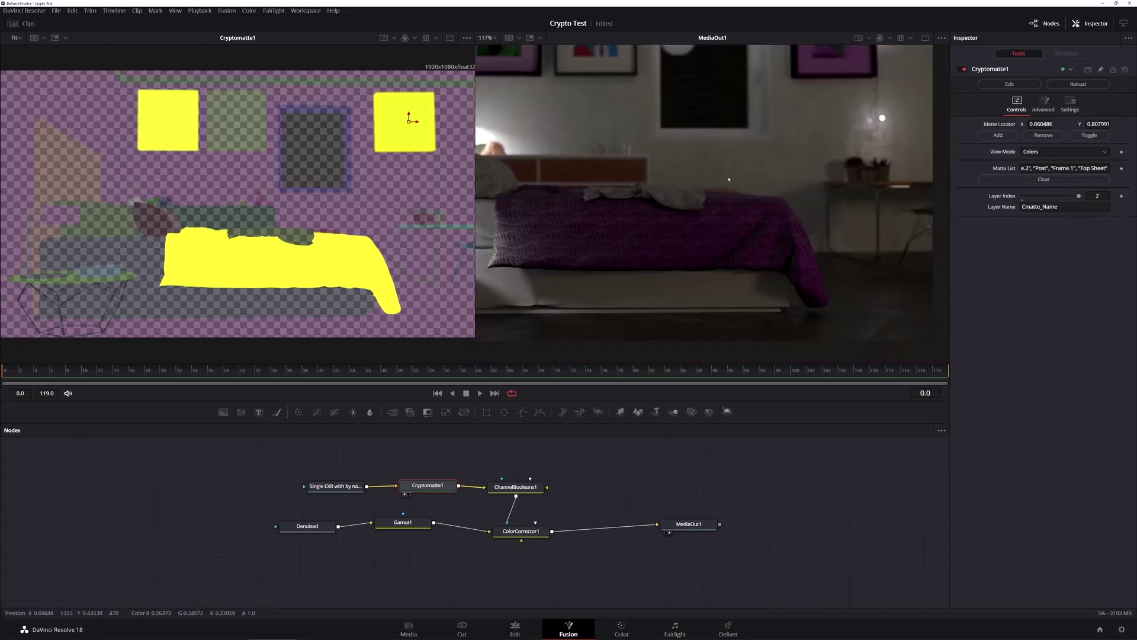
scroll(646, 177, up, 5)
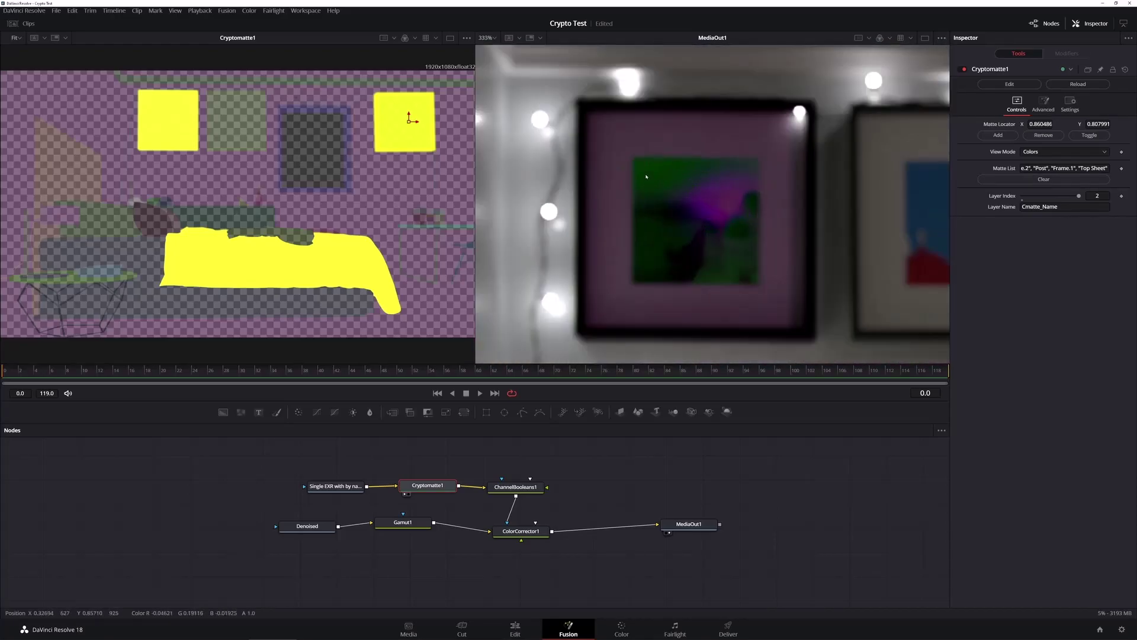
scroll(646, 176, up, 2)
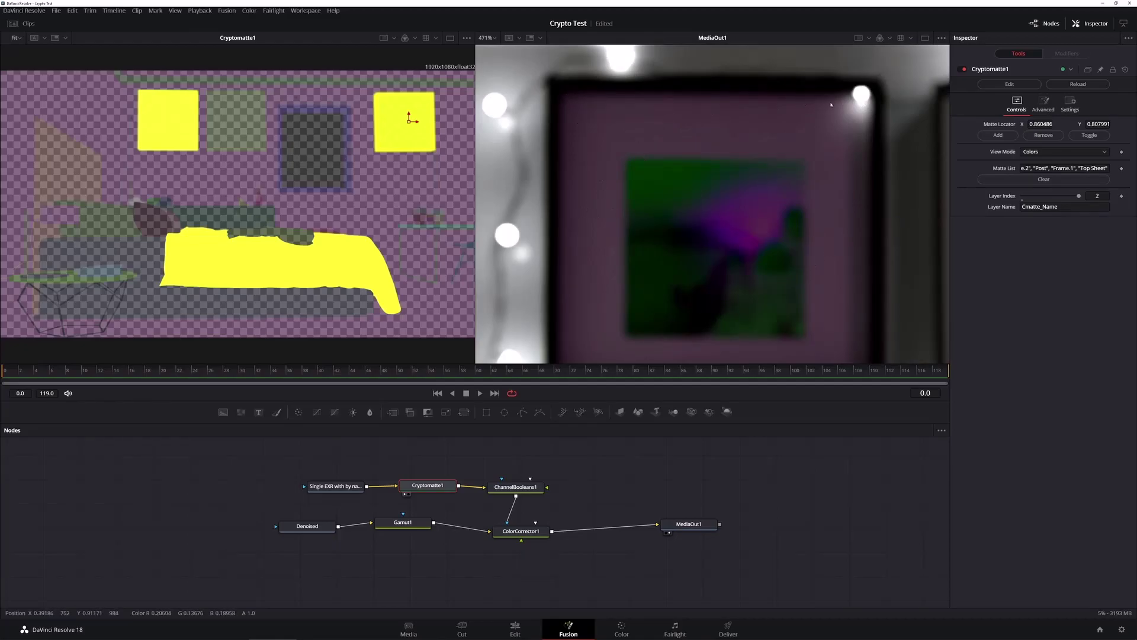
scroll(847, 165, down, 8)
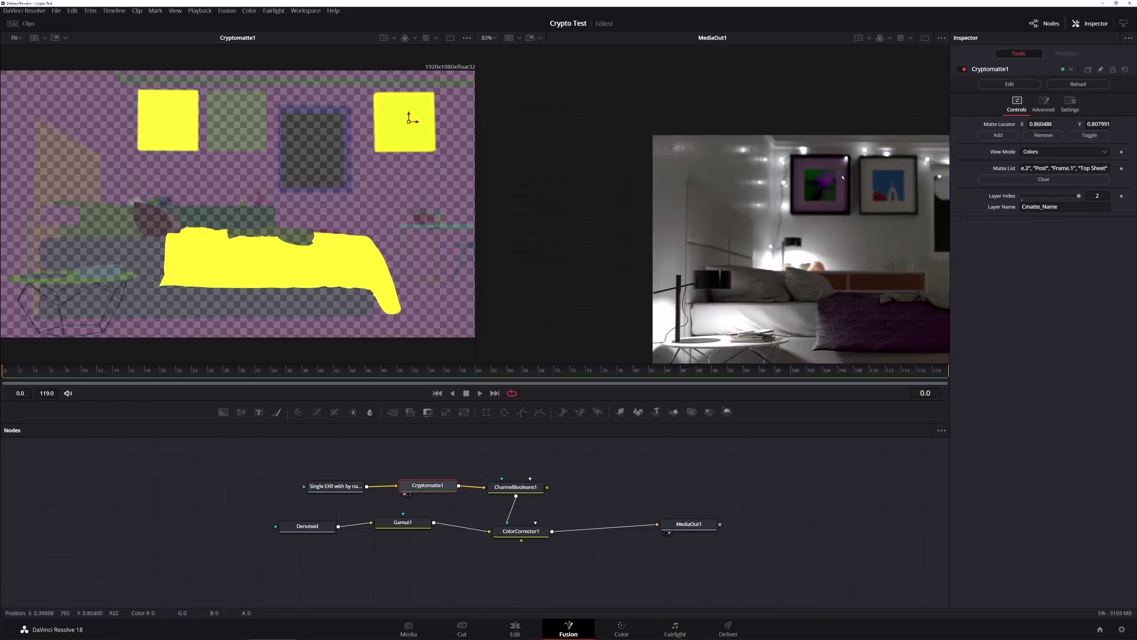
scroll(722, 155, up, 2)
drag(722, 155, 695, 165)
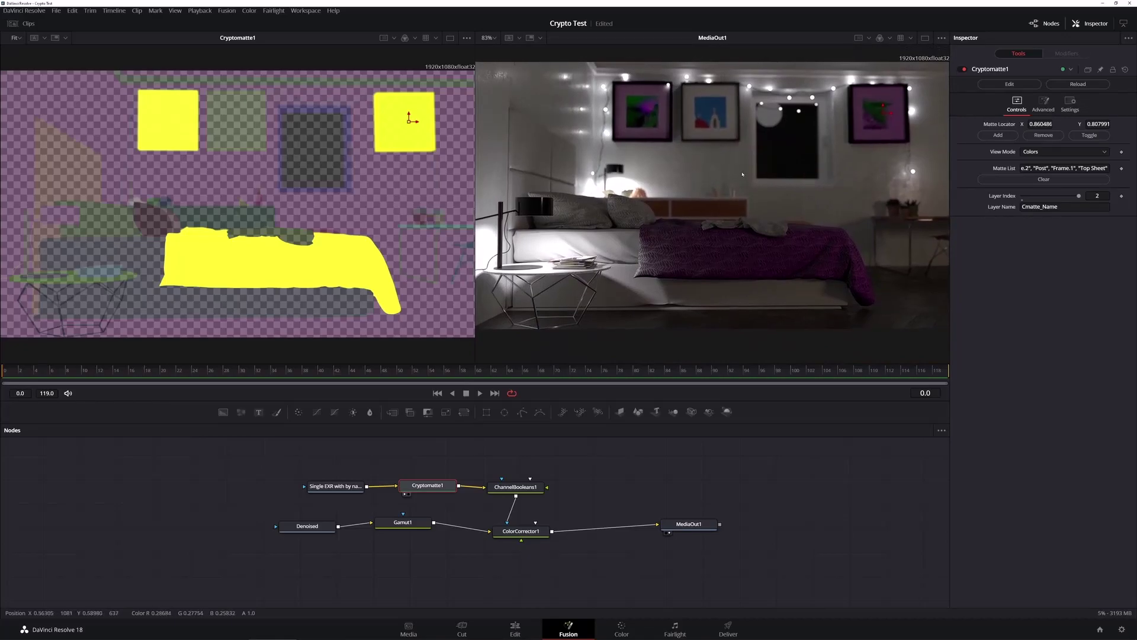